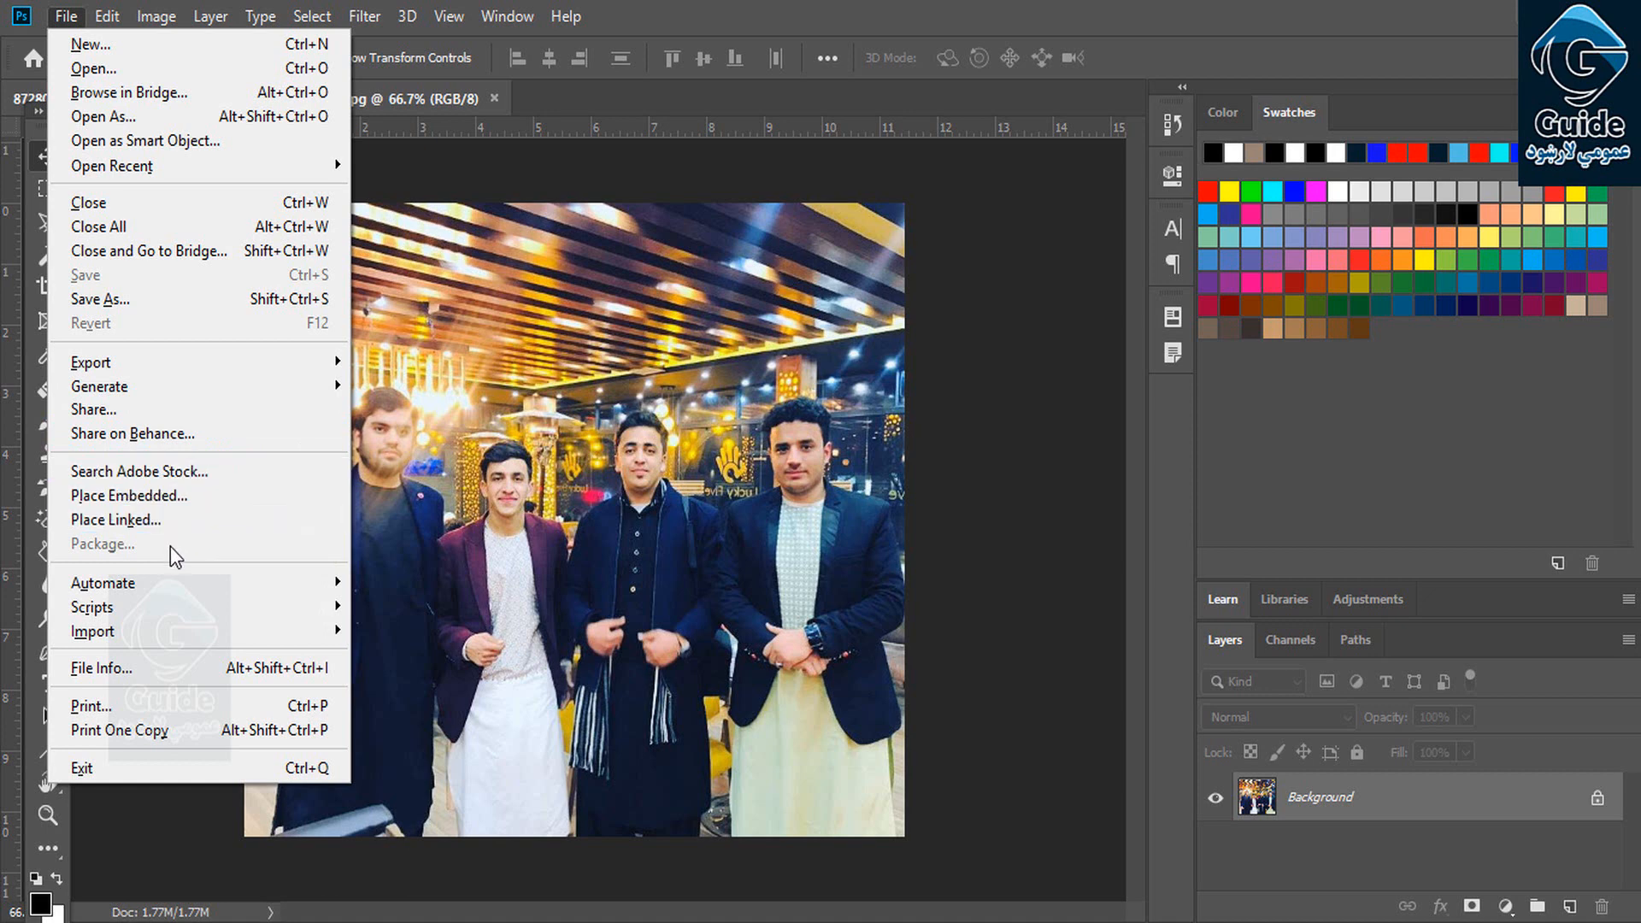
mouse_move(156, 582)
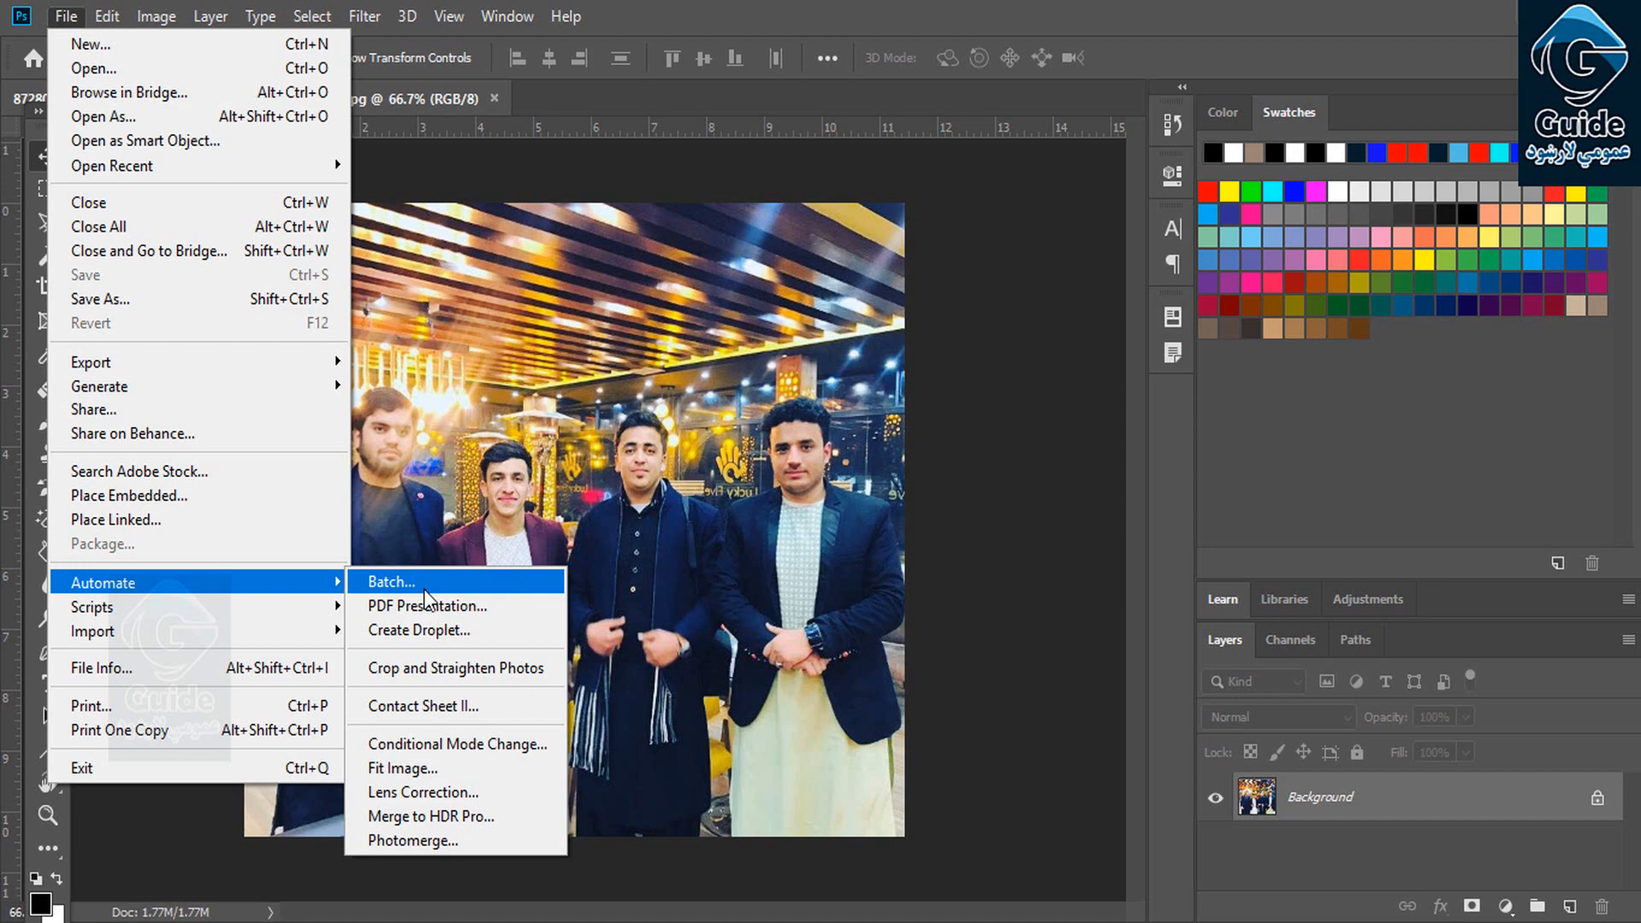
click(424, 586)
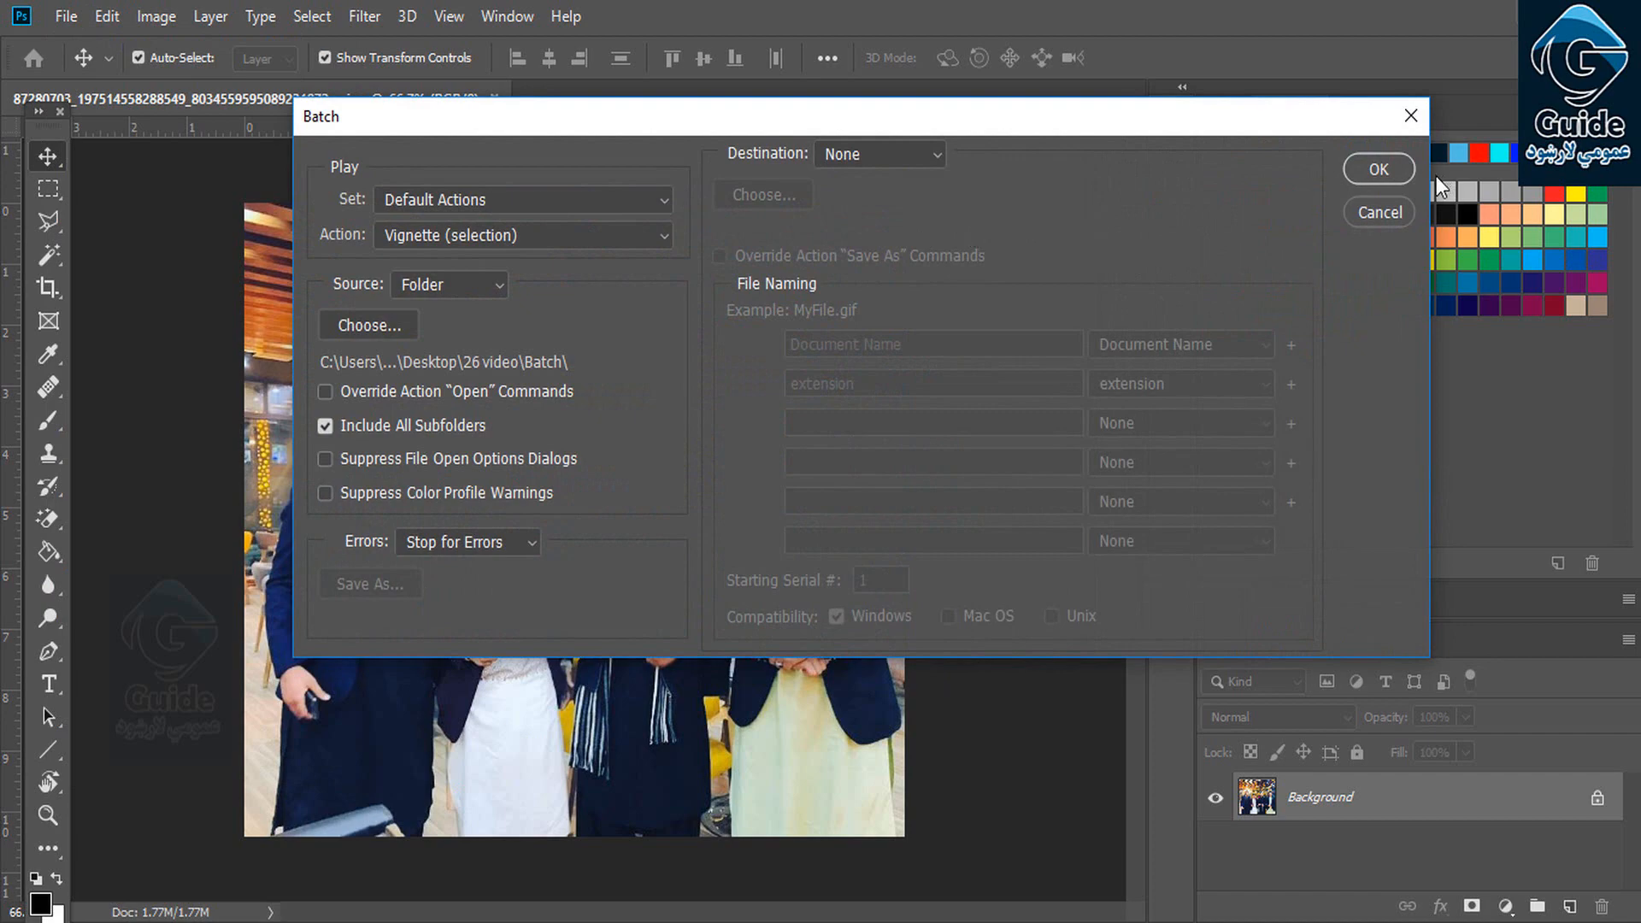
click(1380, 212)
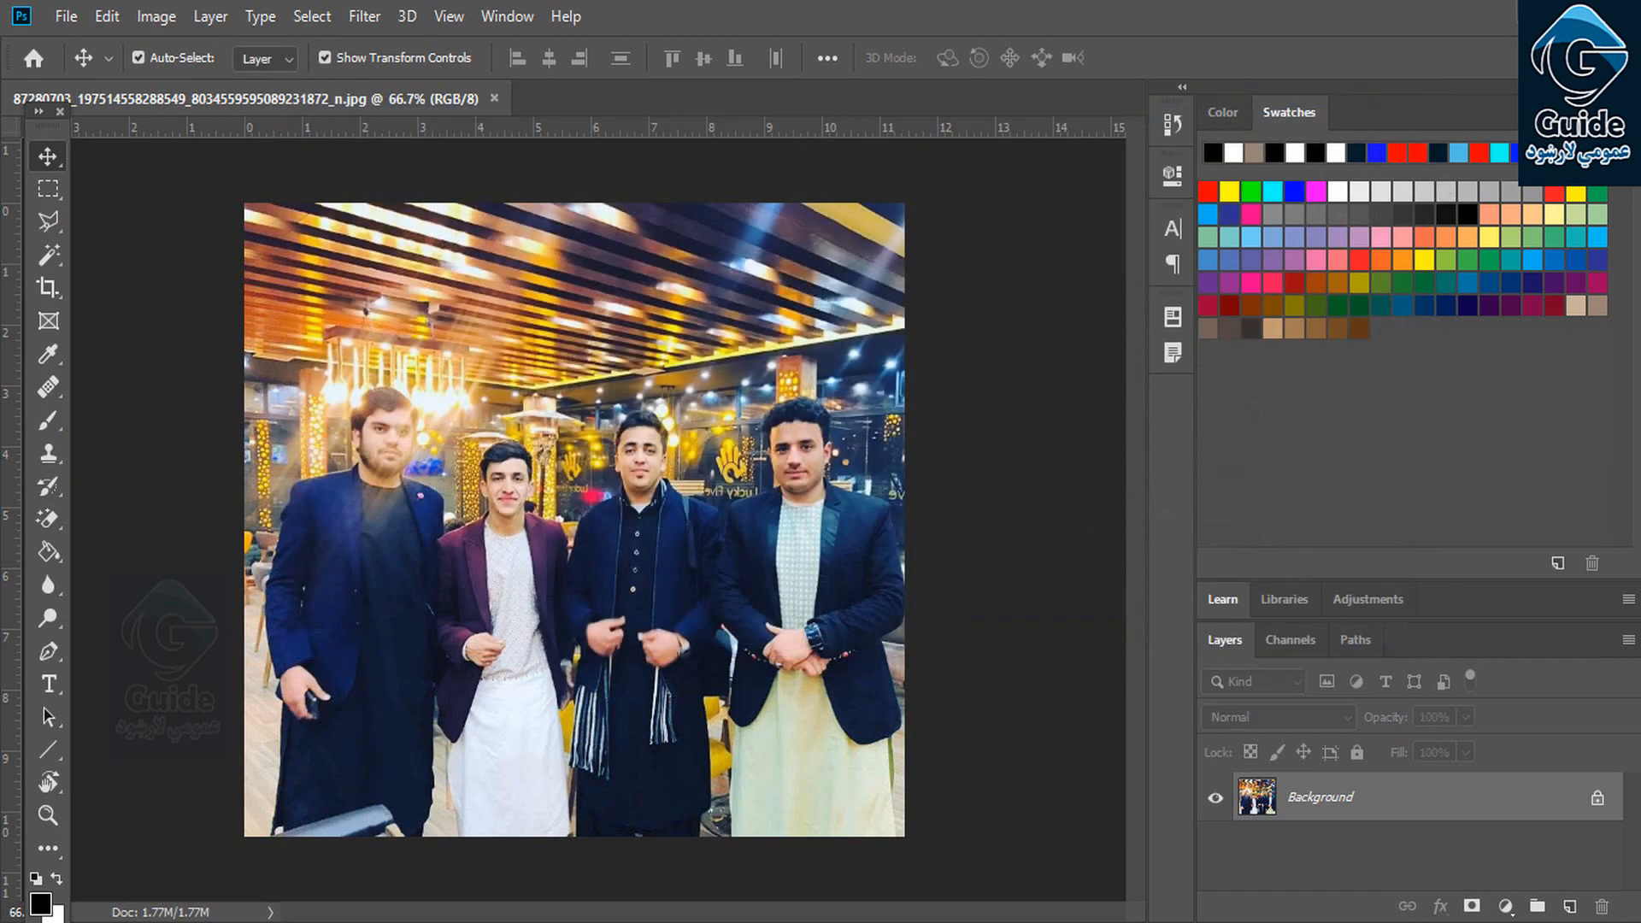
Switch to the desktop and browse the Batch folder inside 26 video as large thumbnails, checking the contents of folder 2.
click(1523, 17)
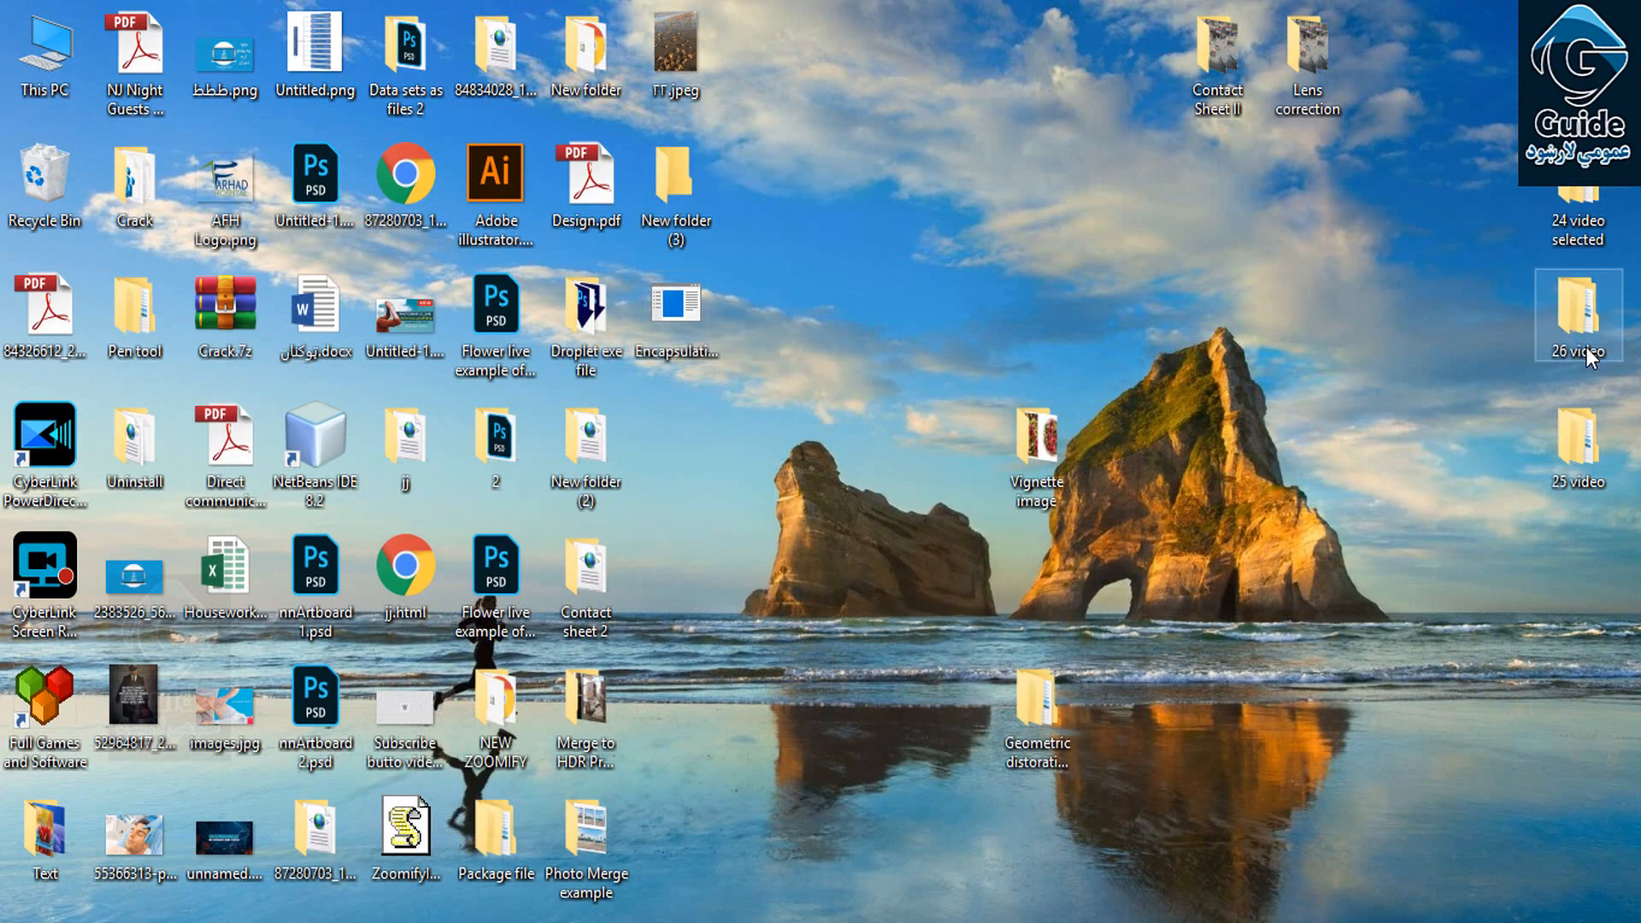
double_click(1578, 325)
double_click(224, 296)
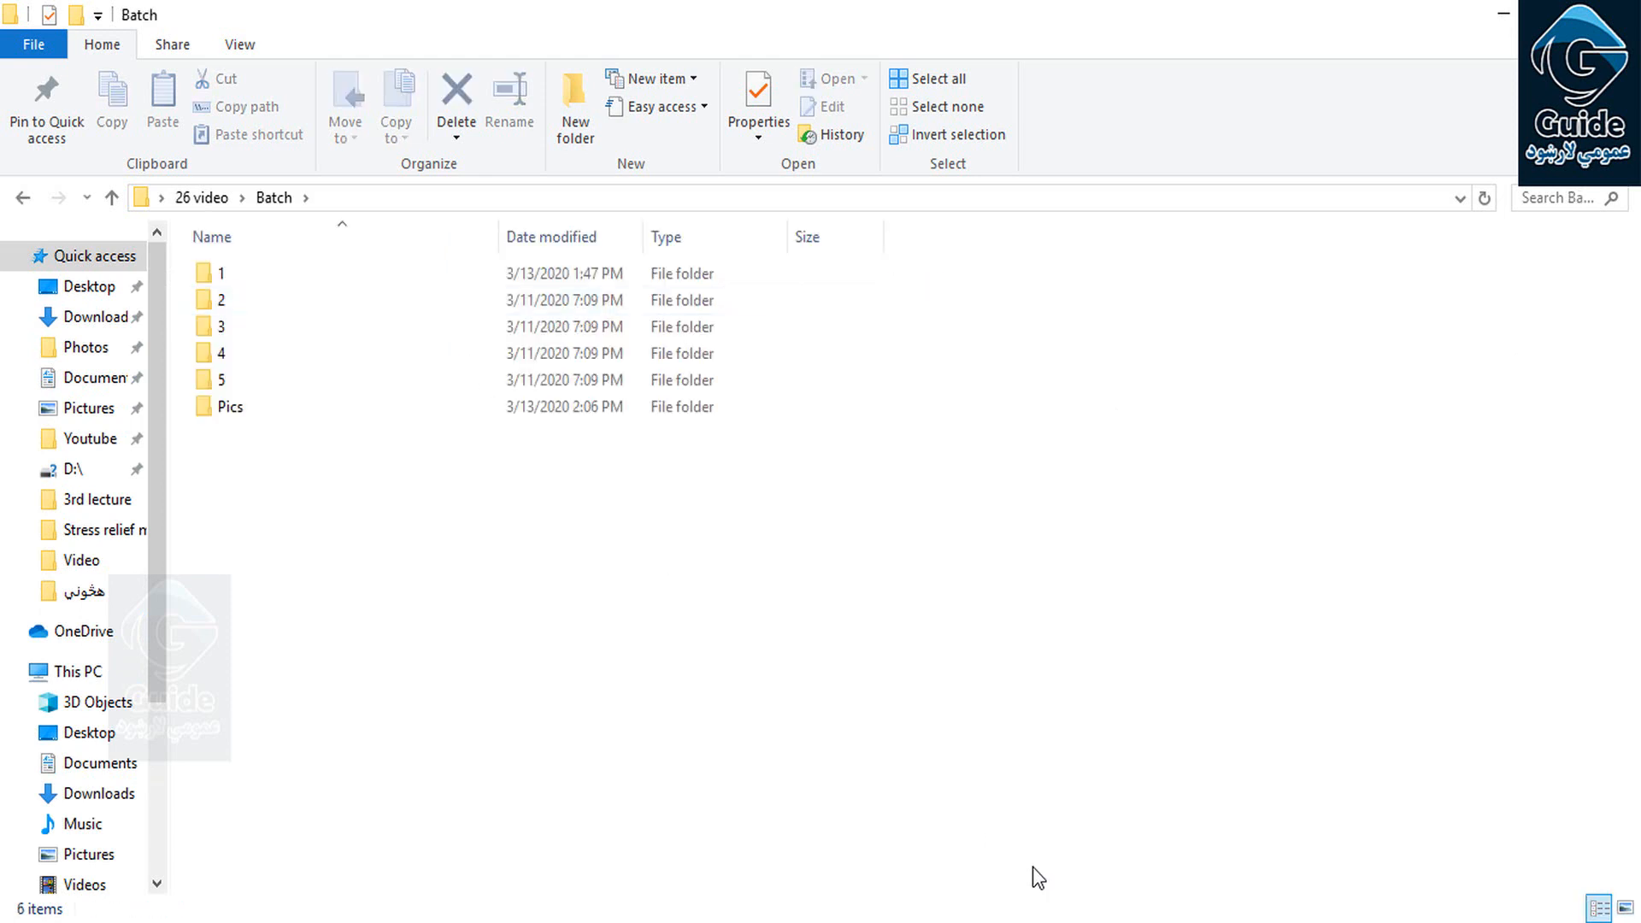
click(1626, 908)
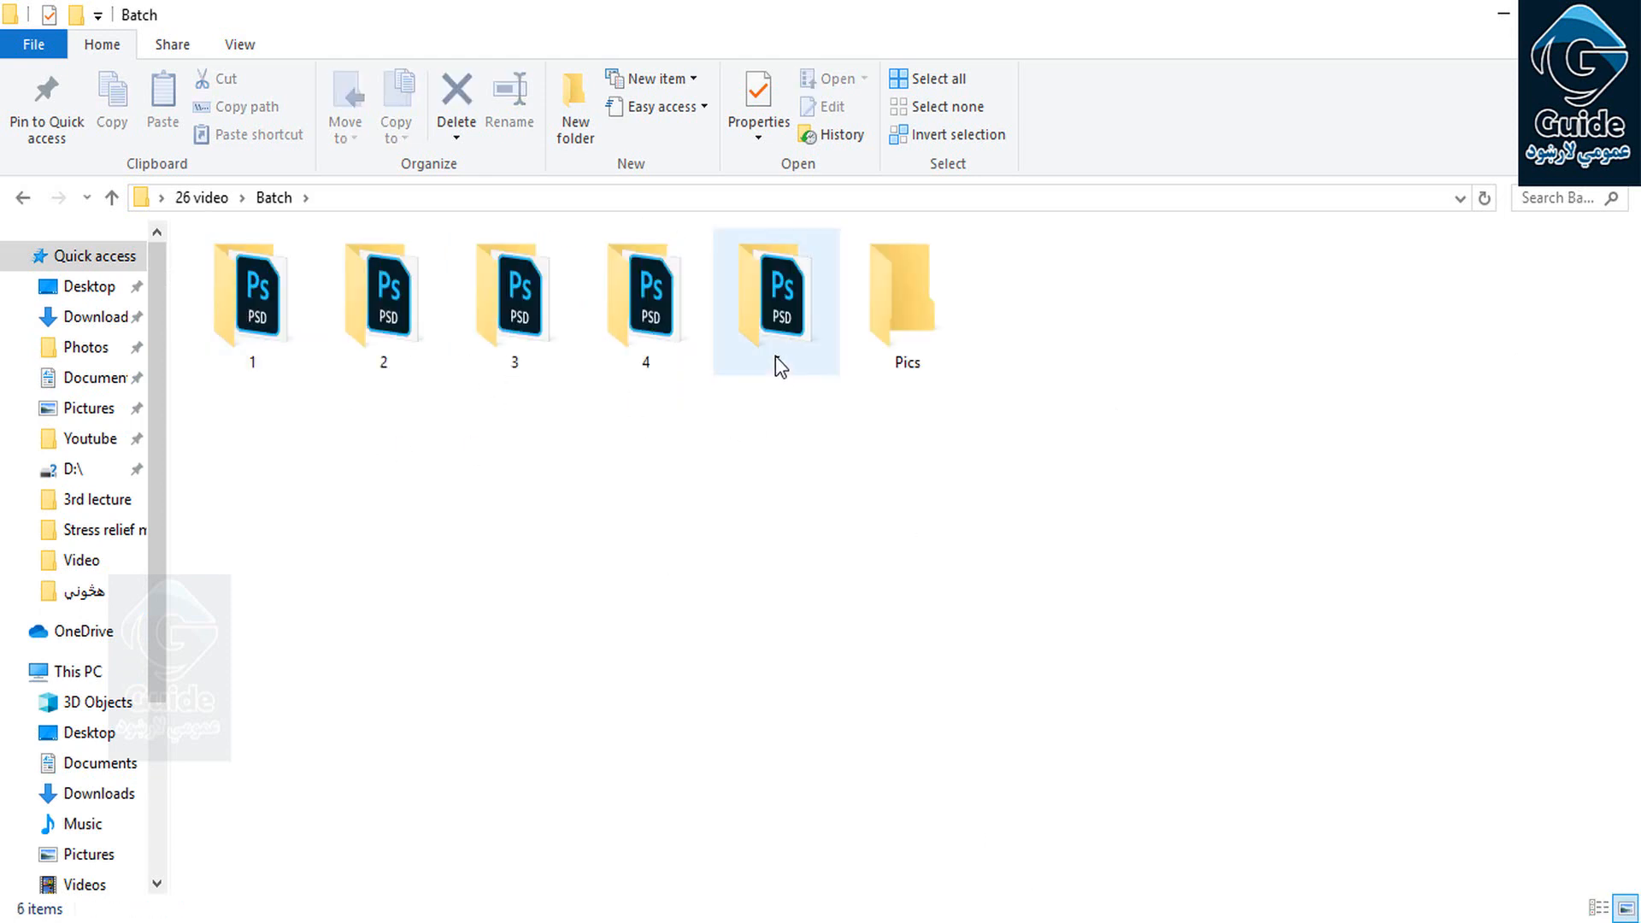
double_click(397, 304)
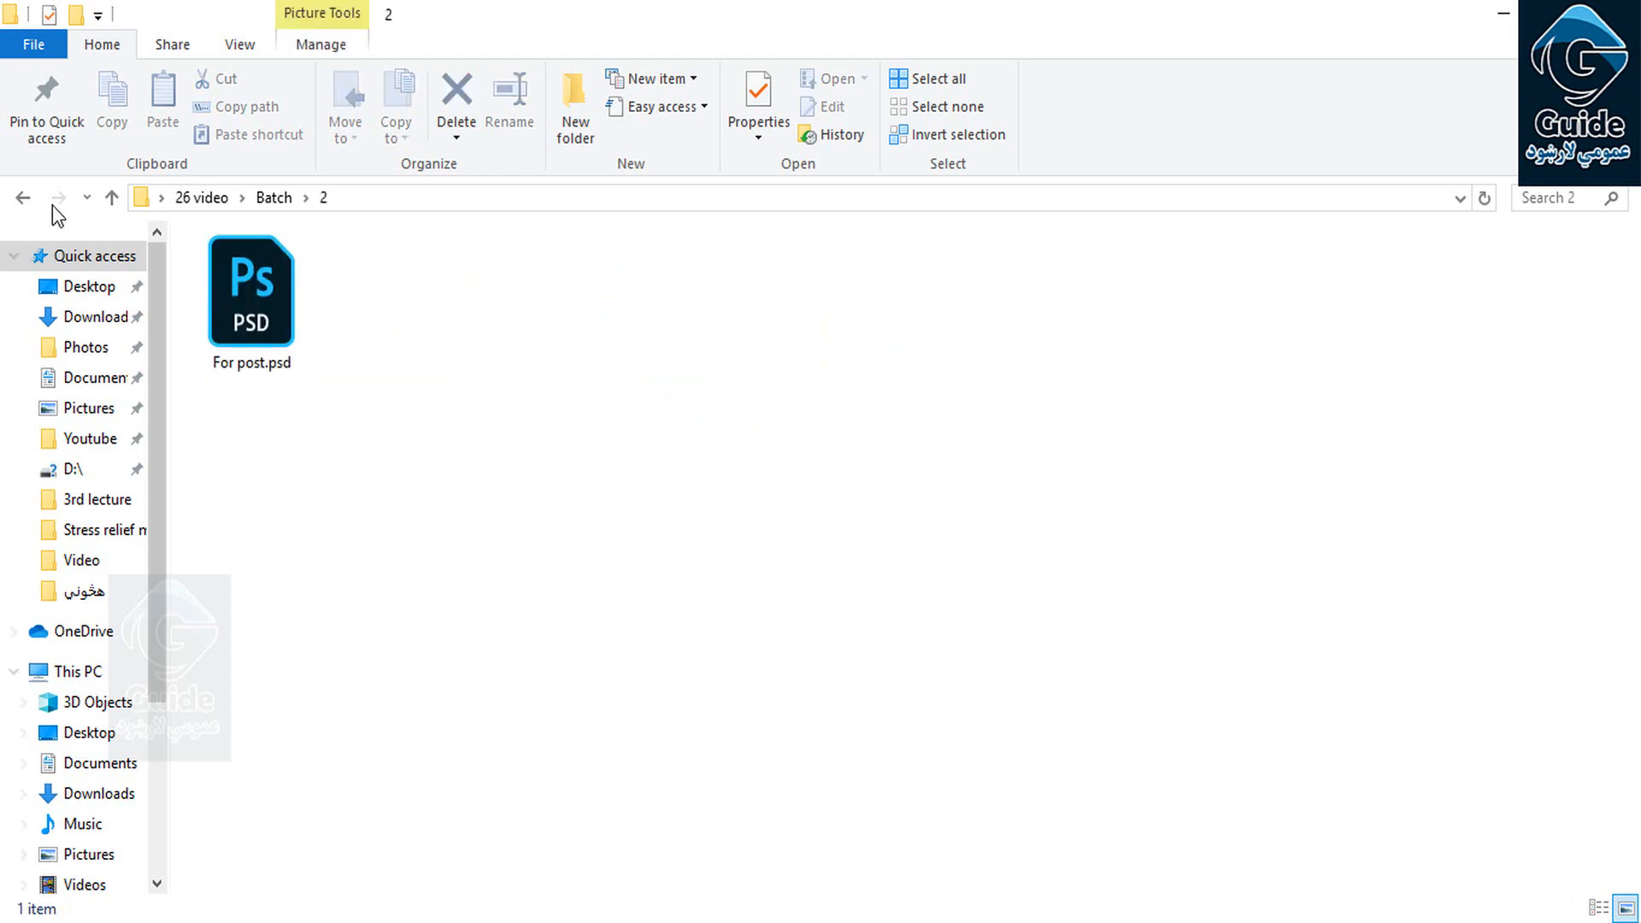
click(20, 196)
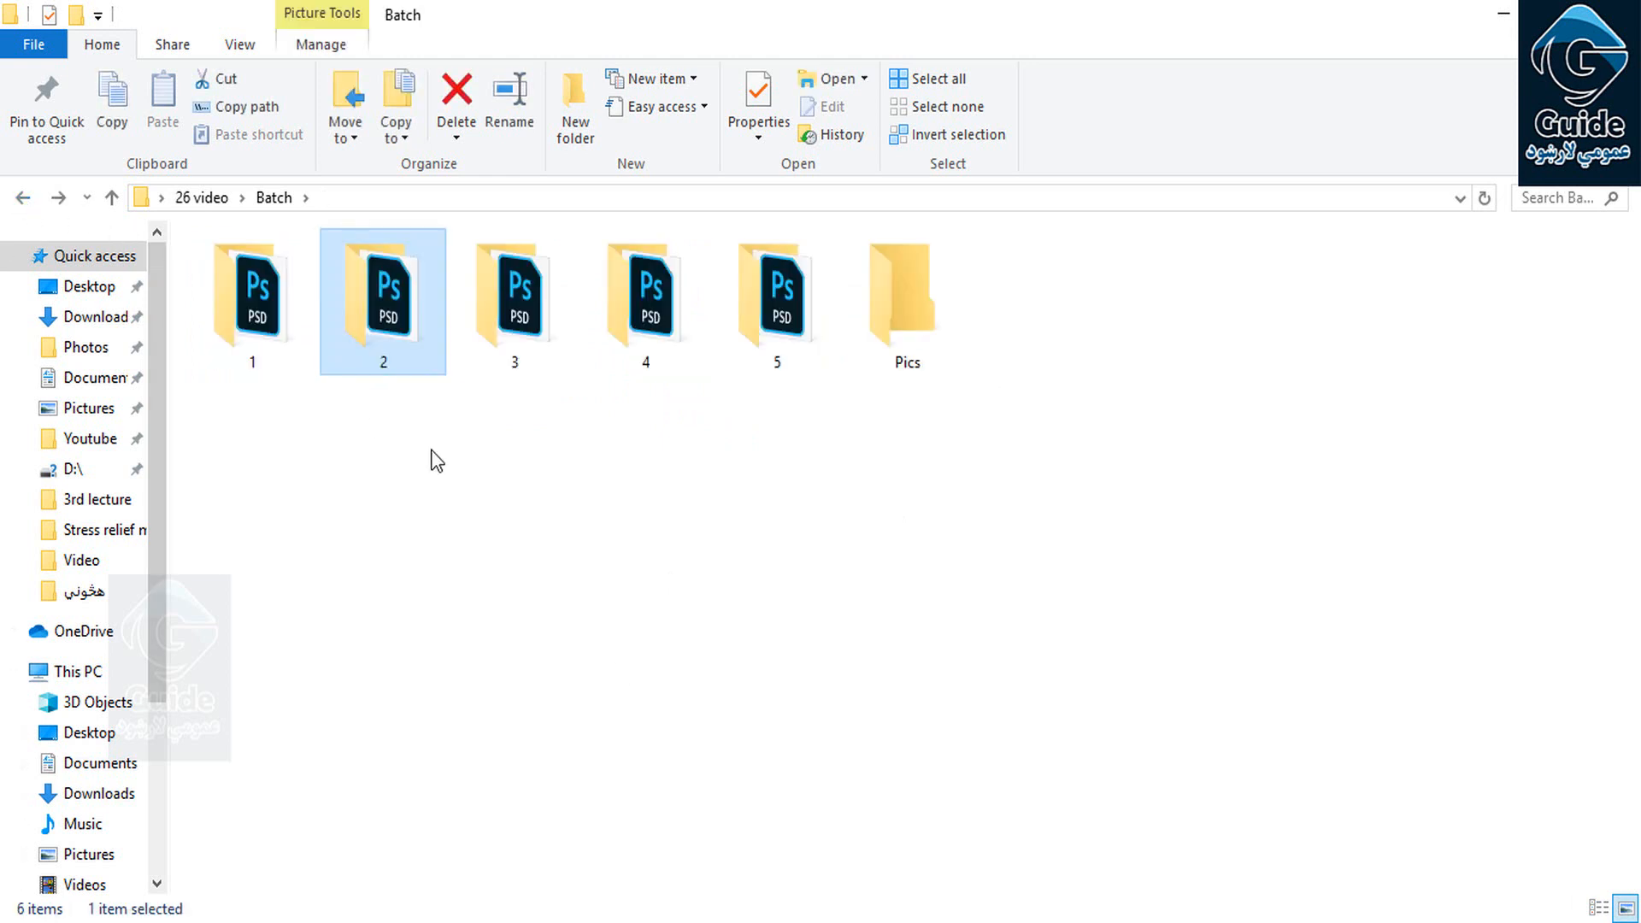
Open the Photoshop file in folder 1 to view its design, and close it again.
double_click(273, 280)
double_click(274, 281)
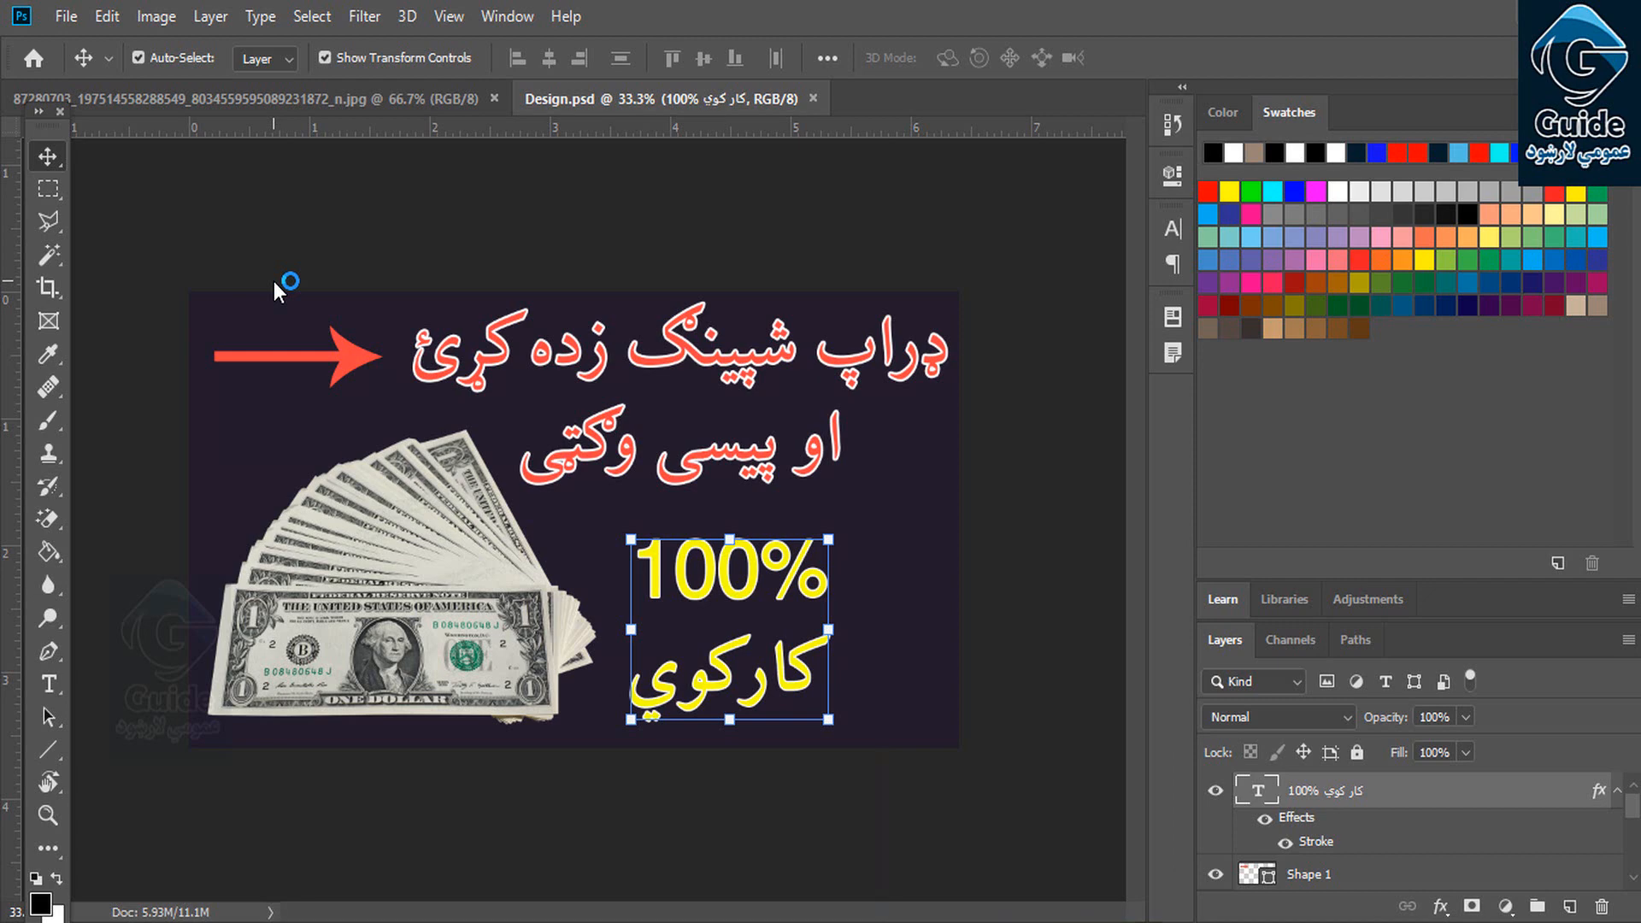
click(813, 98)
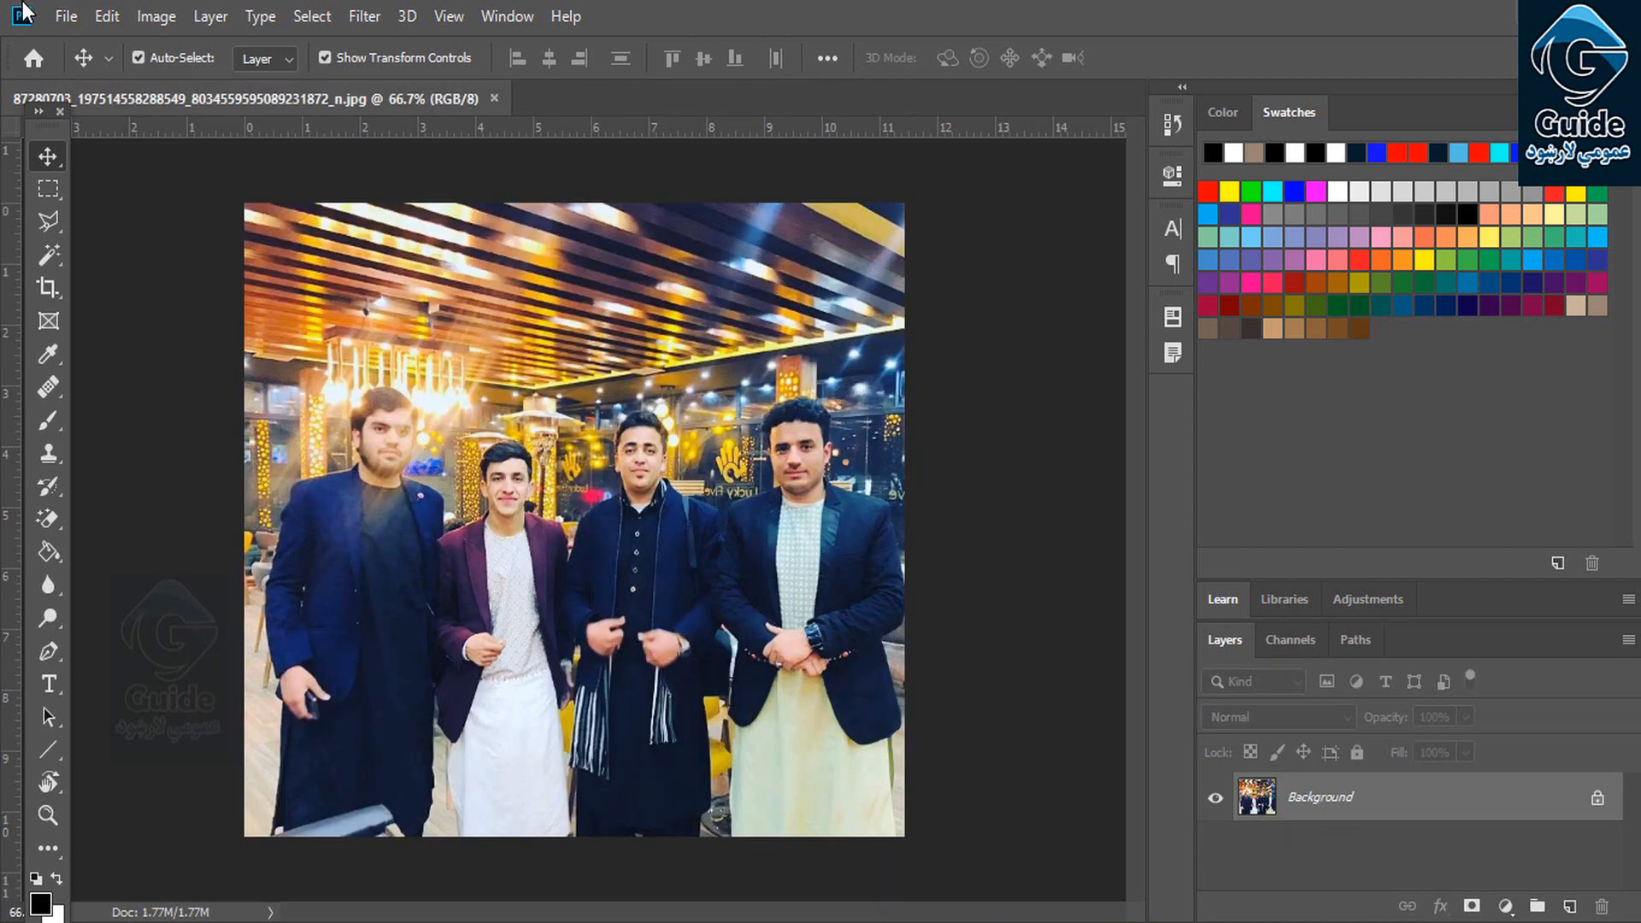
Open the Batch command and review the actions available in the Default Actions set.
click(66, 15)
mouse_move(195, 580)
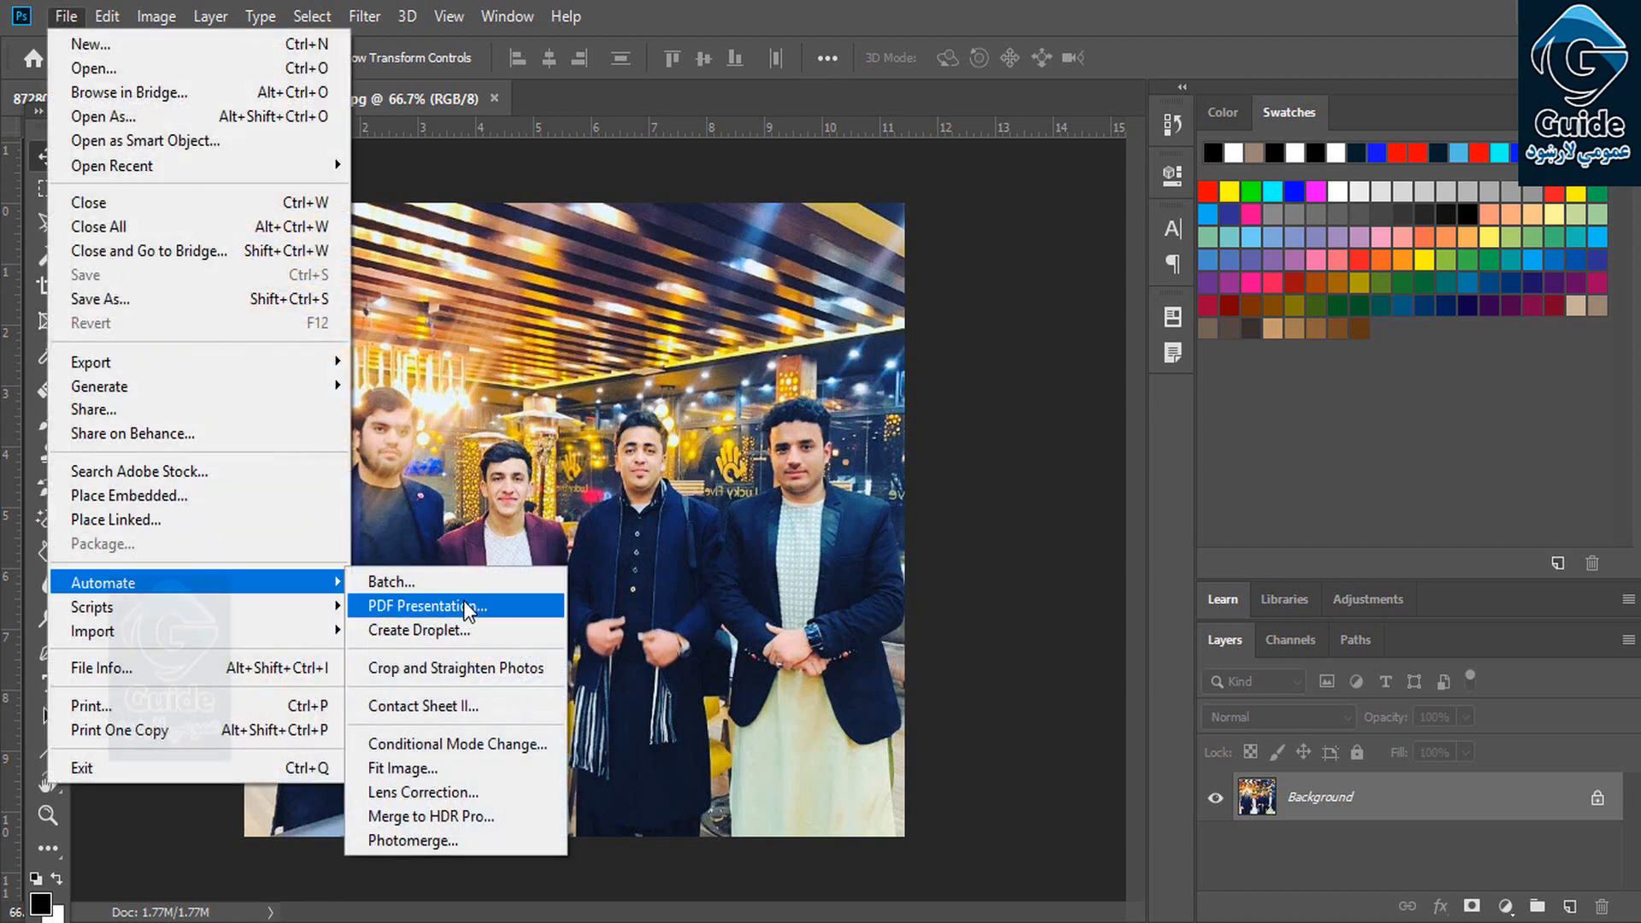
click(463, 588)
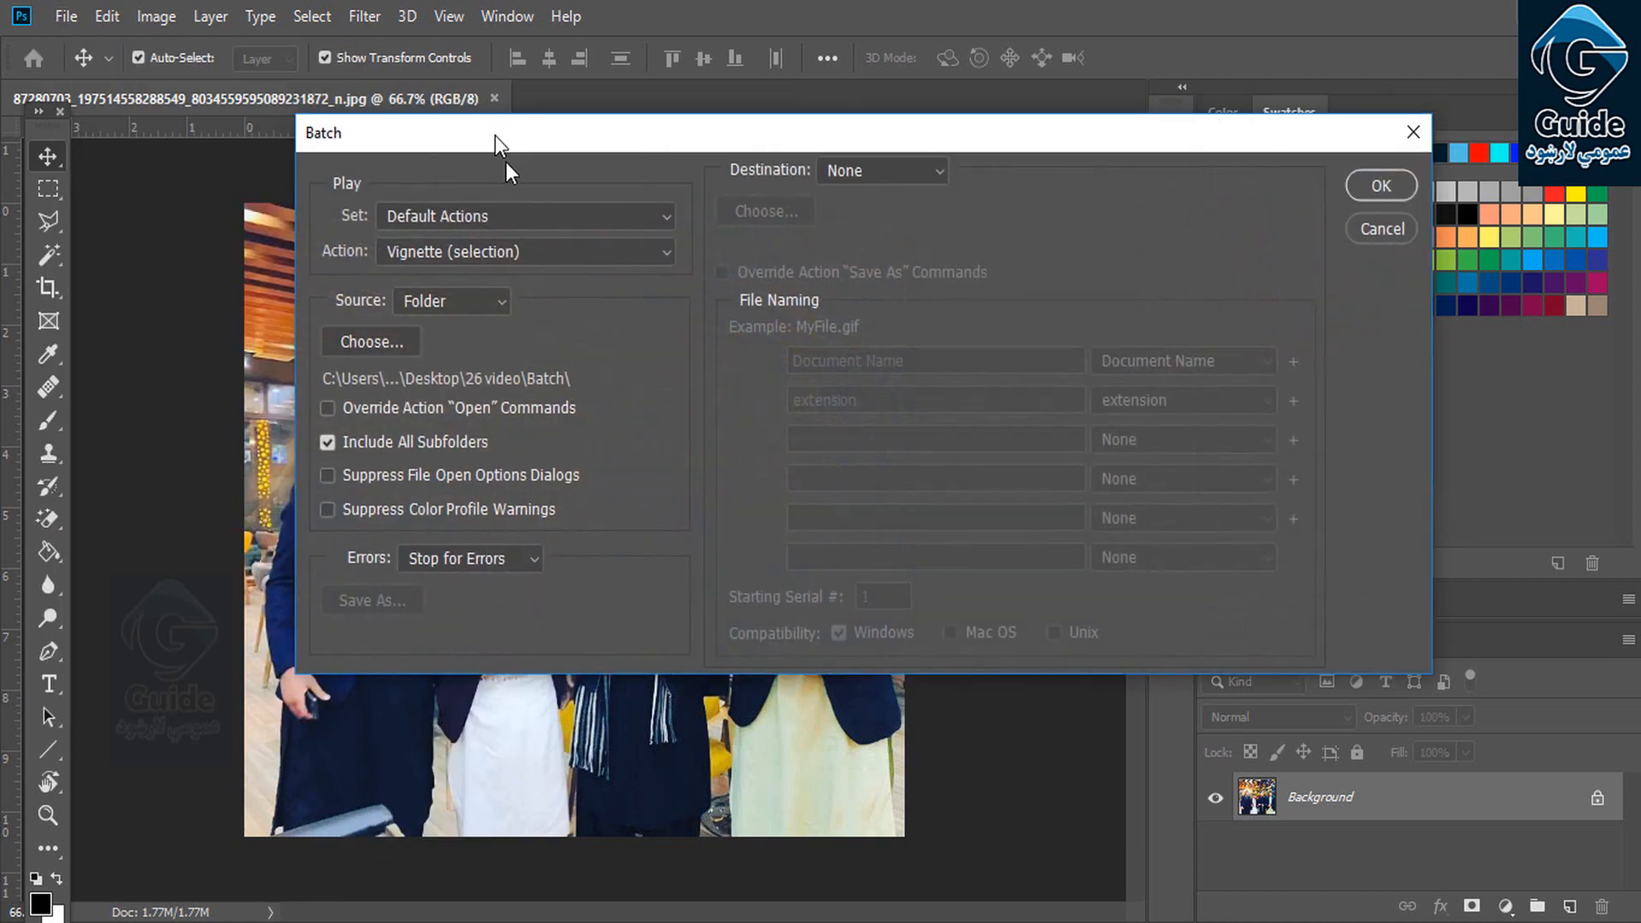
click(494, 284)
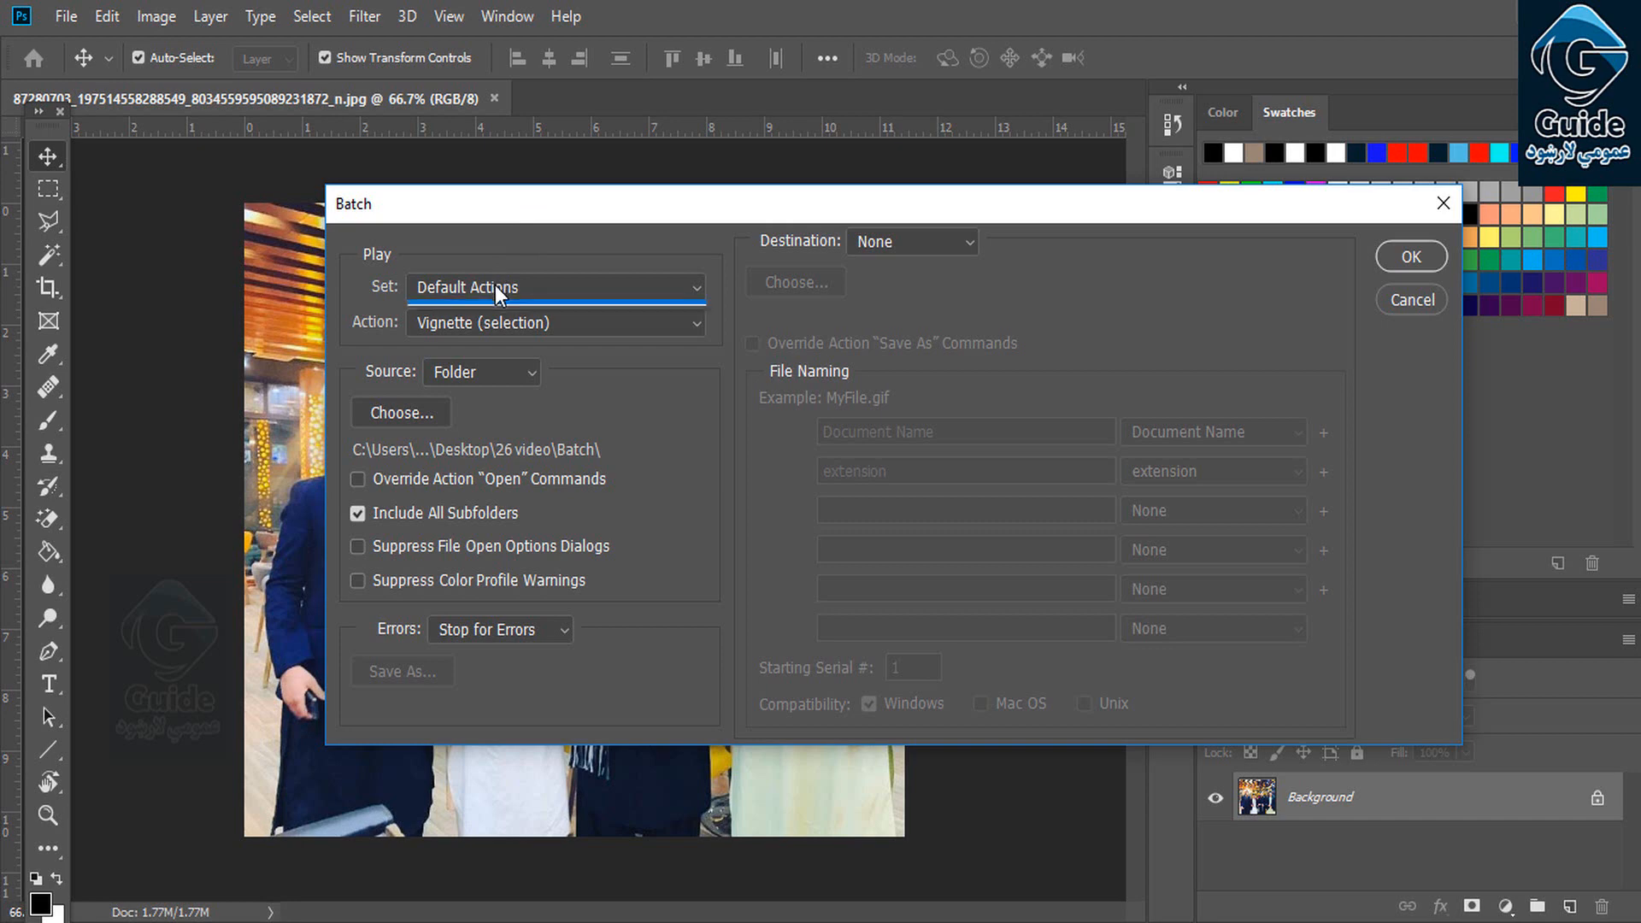
click(495, 284)
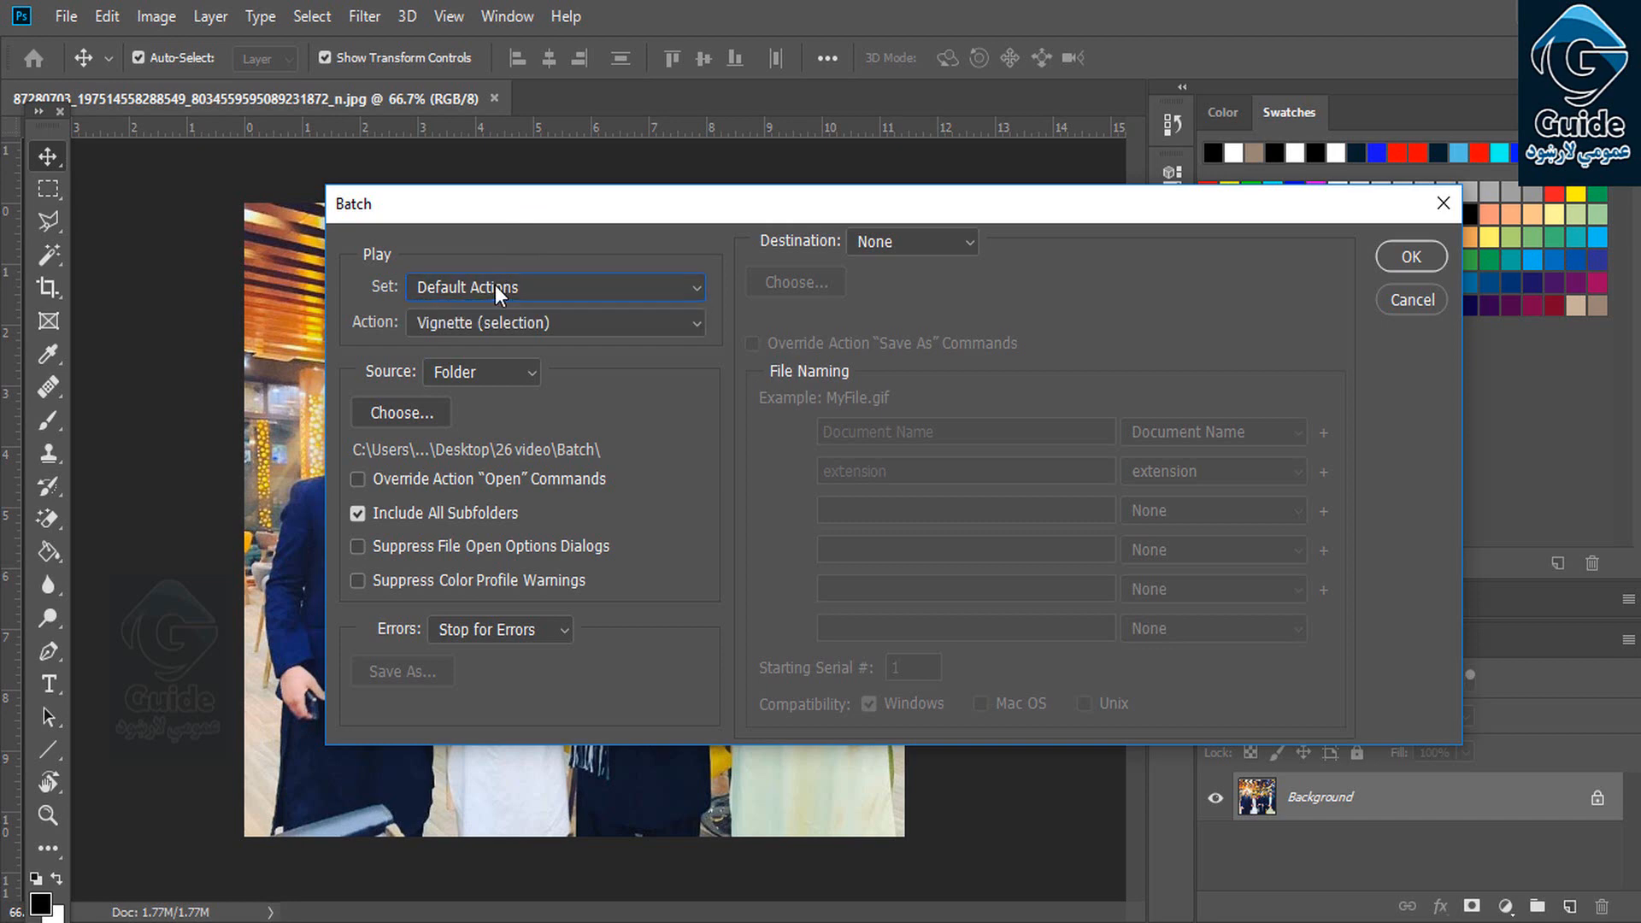
click(462, 316)
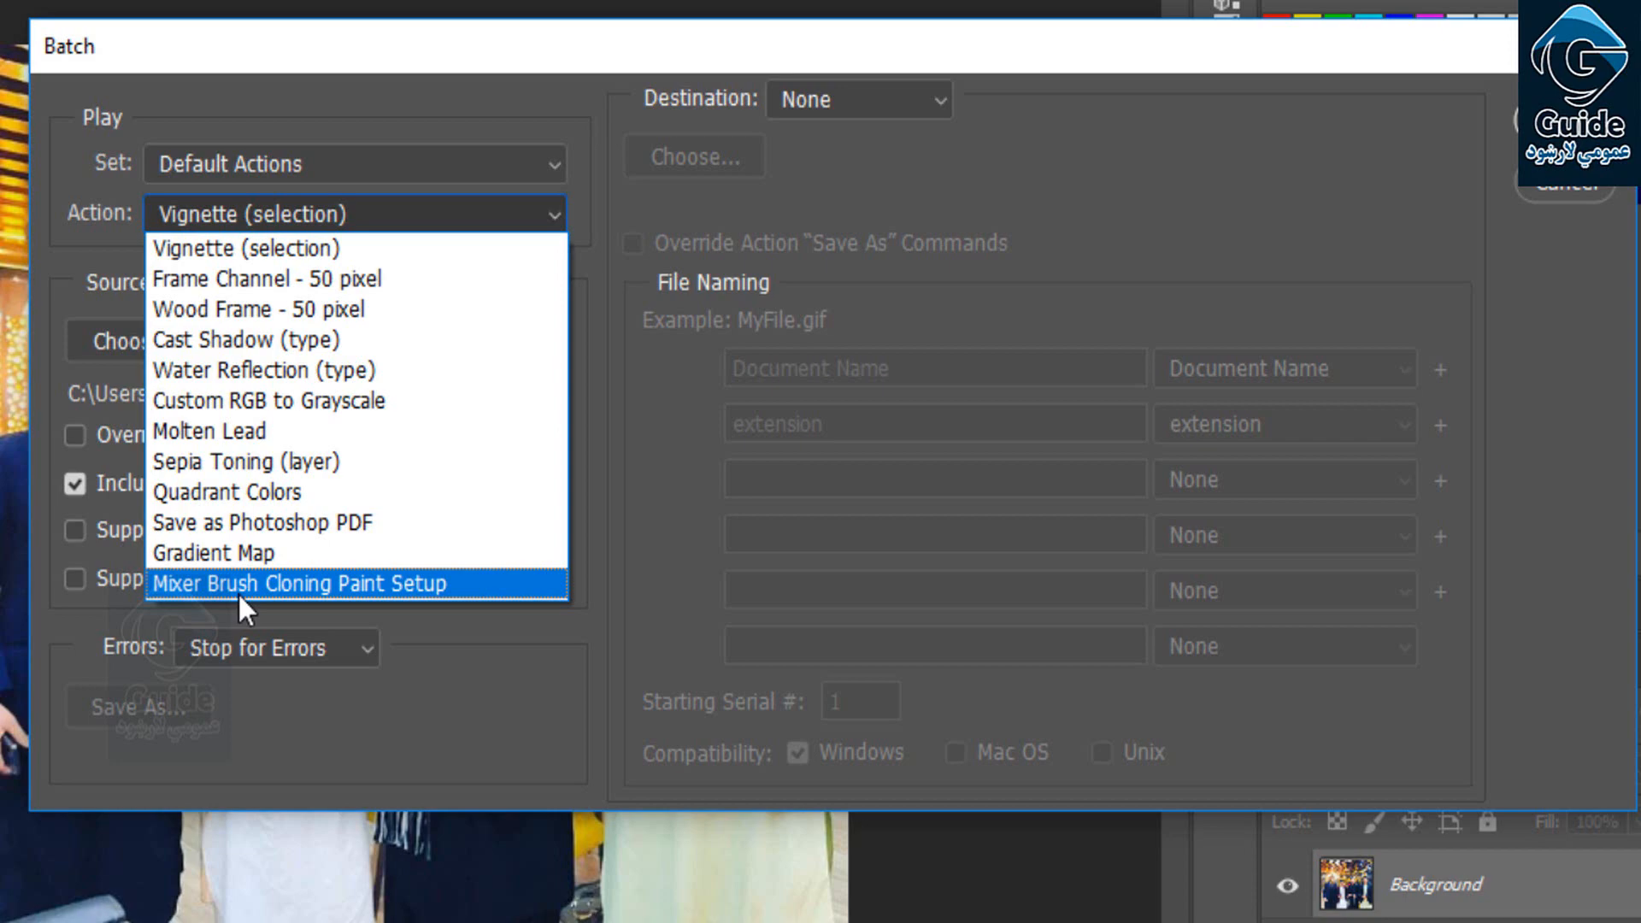
click(74, 171)
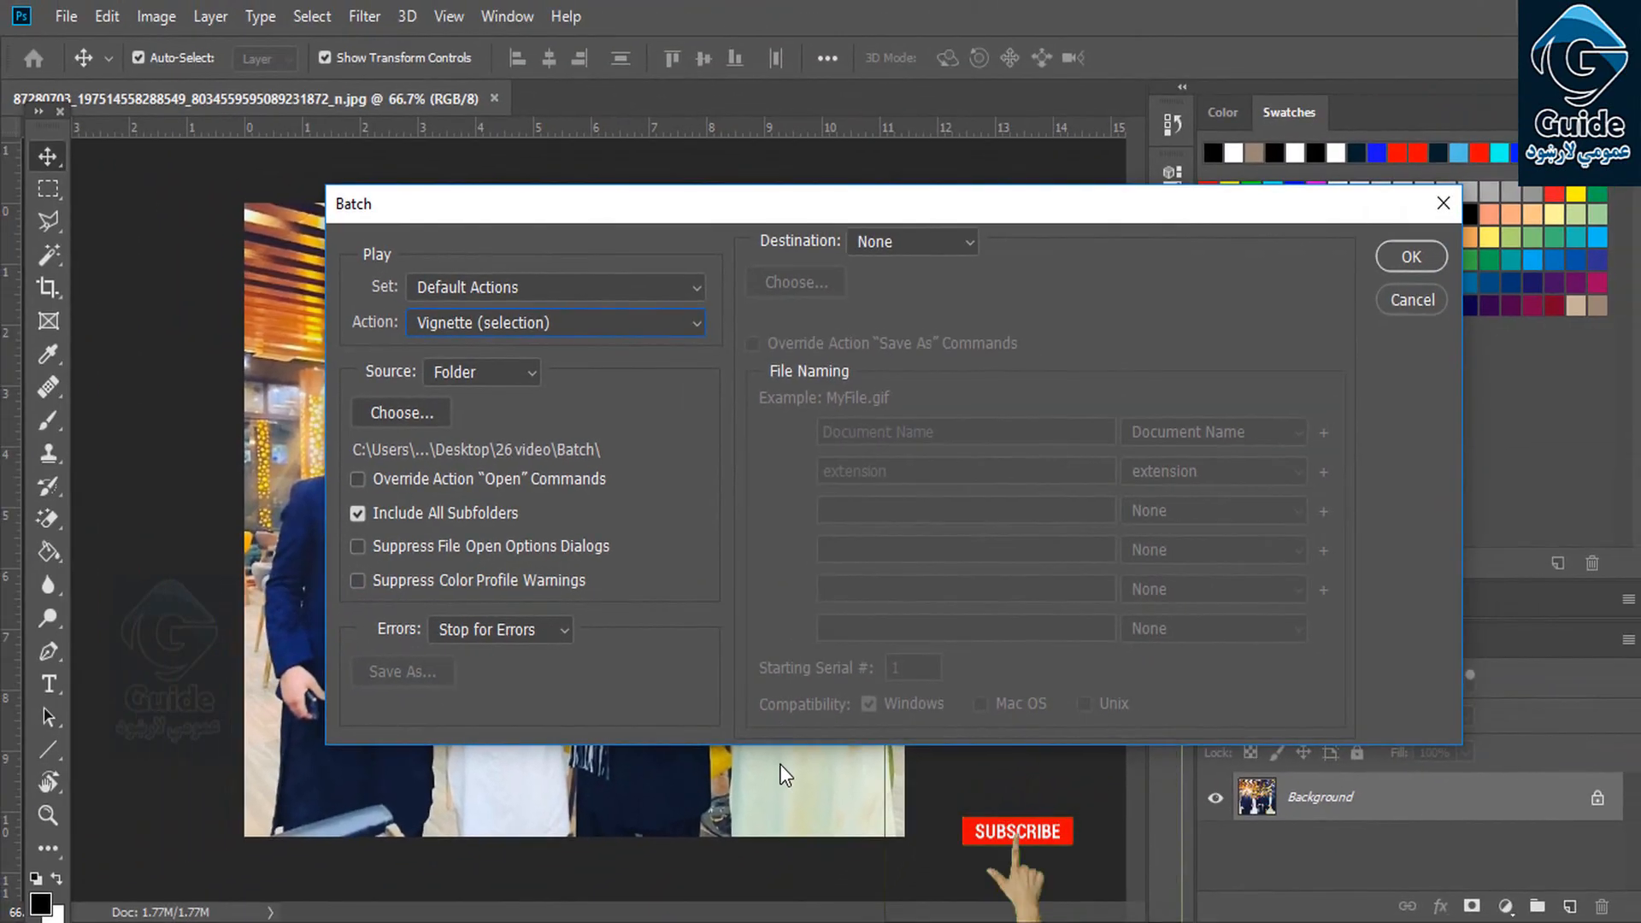
Set the batch source to the Batch folder inside 26 video on the Desktop.
click(501, 381)
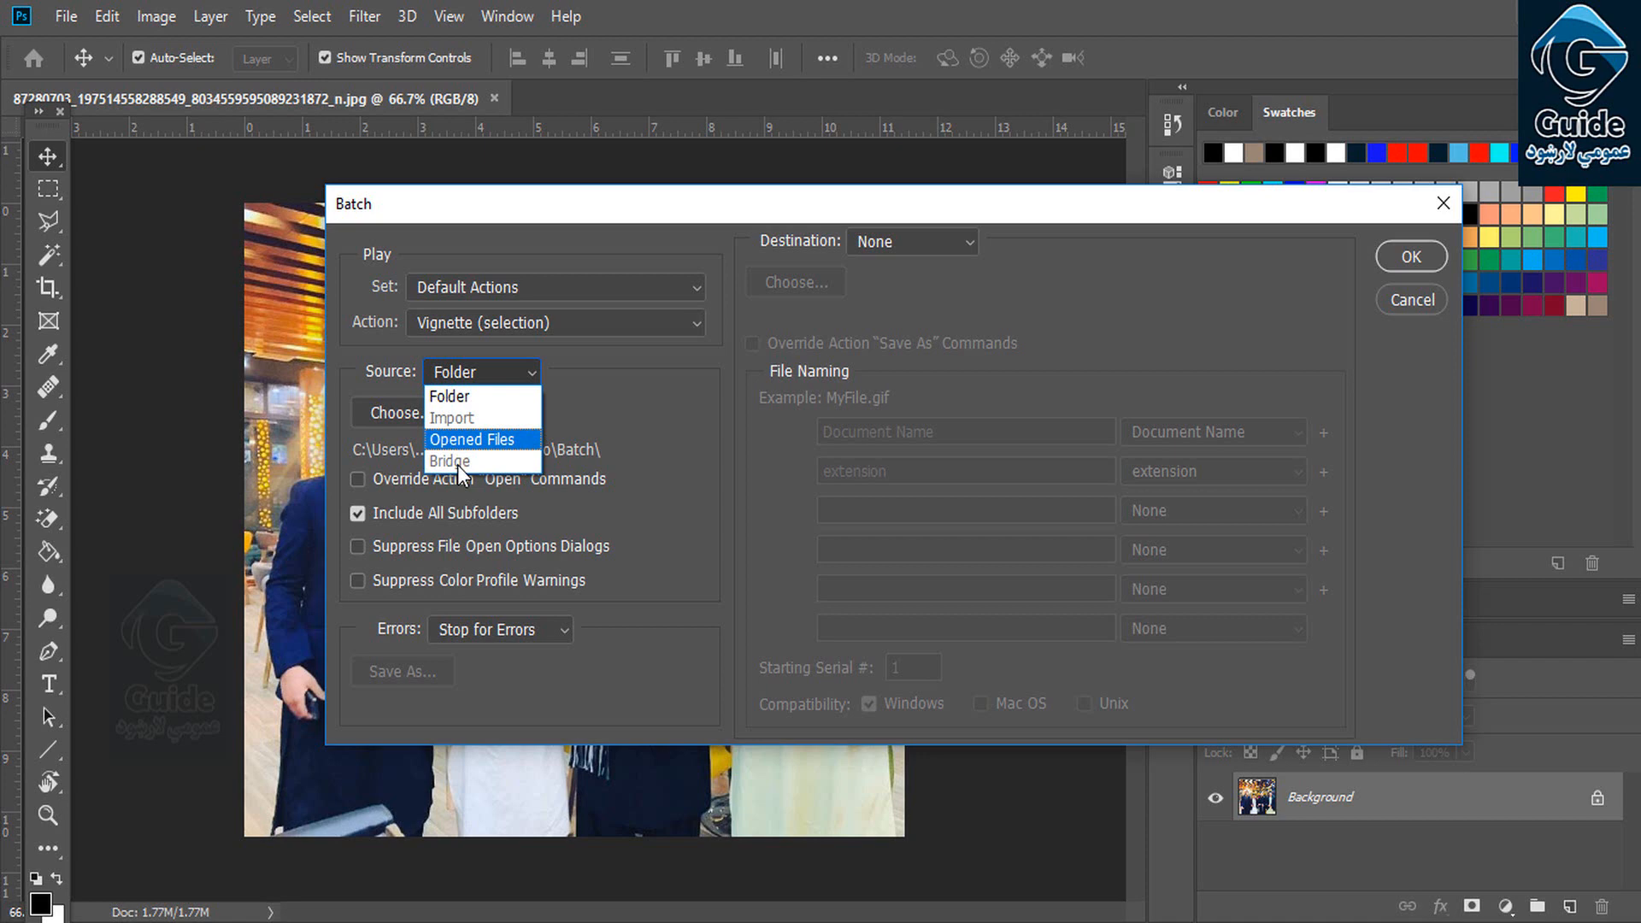
click(594, 401)
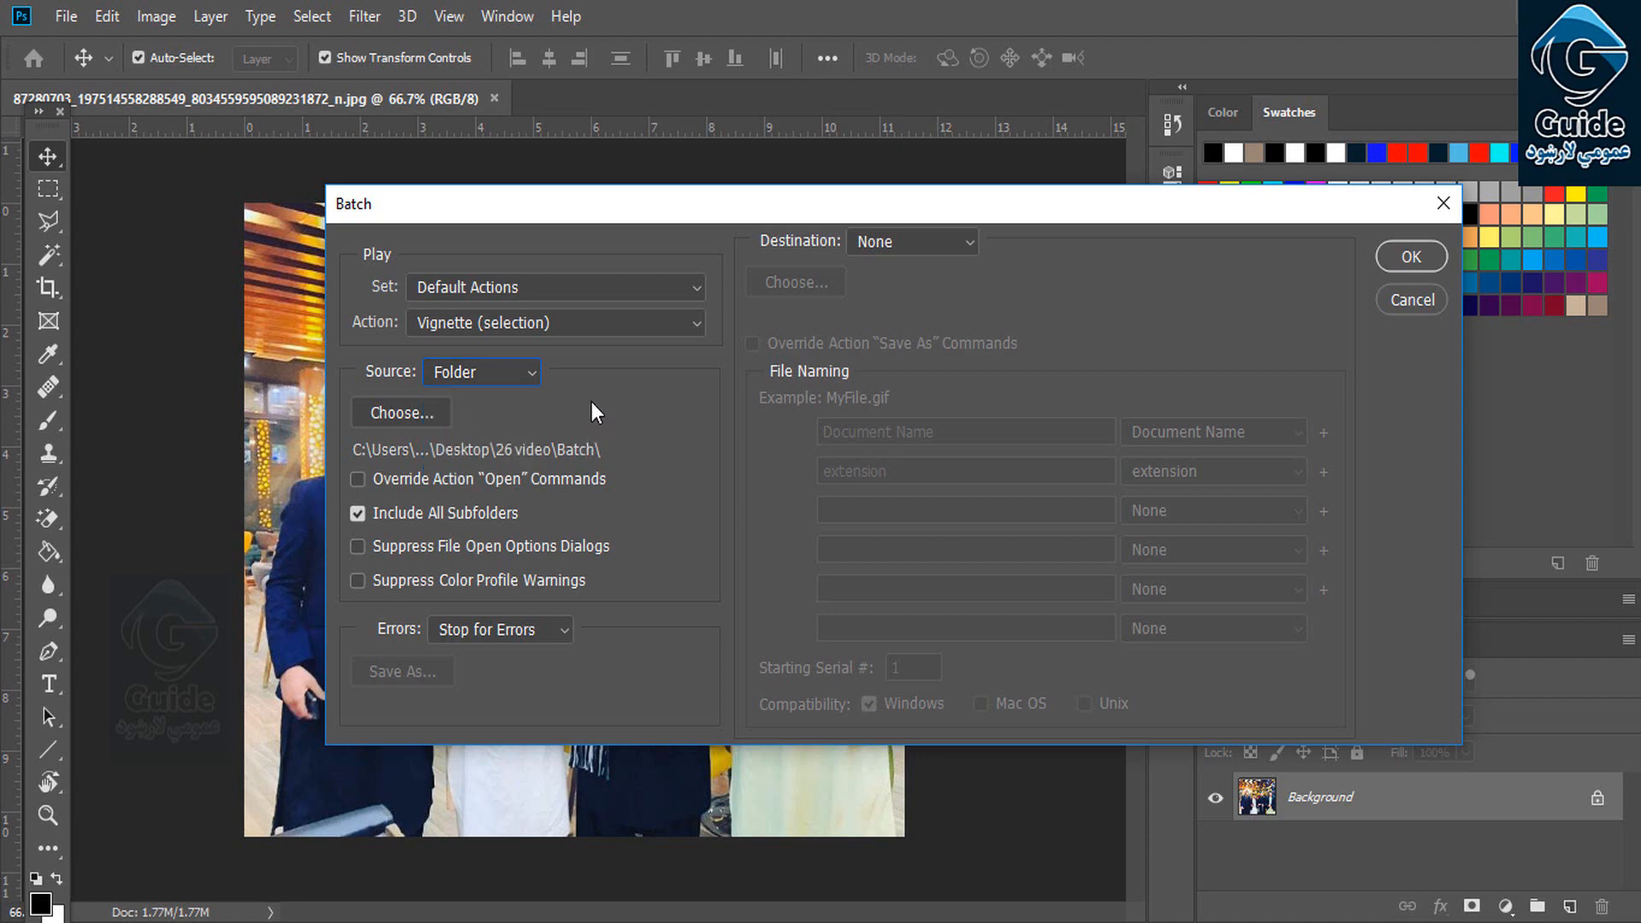
click(395, 416)
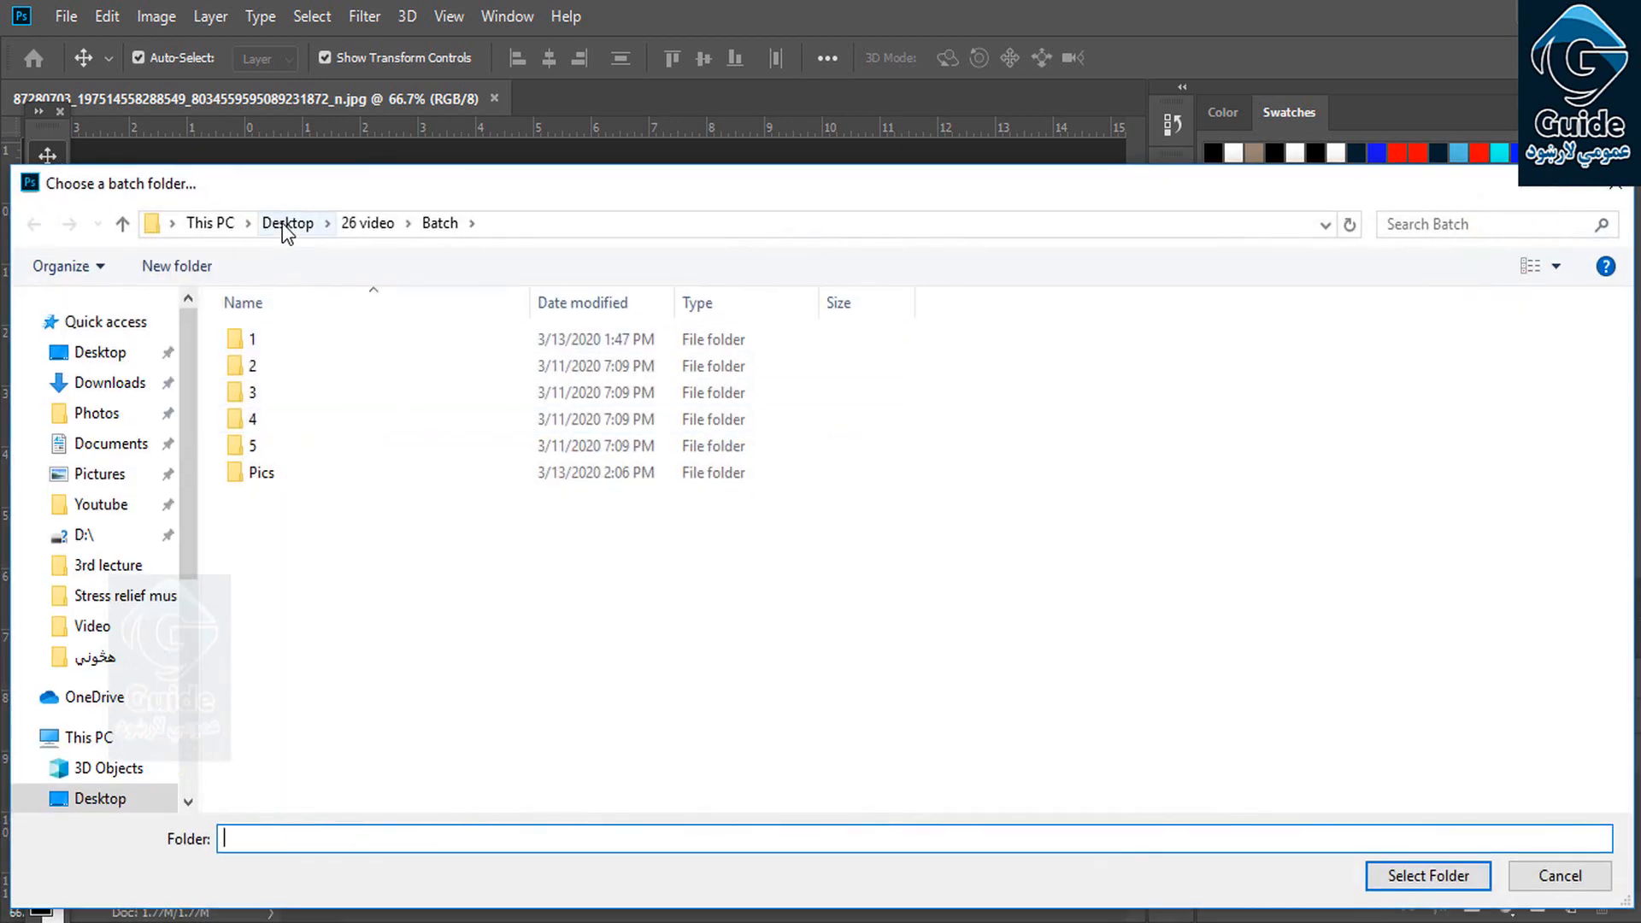
click(287, 228)
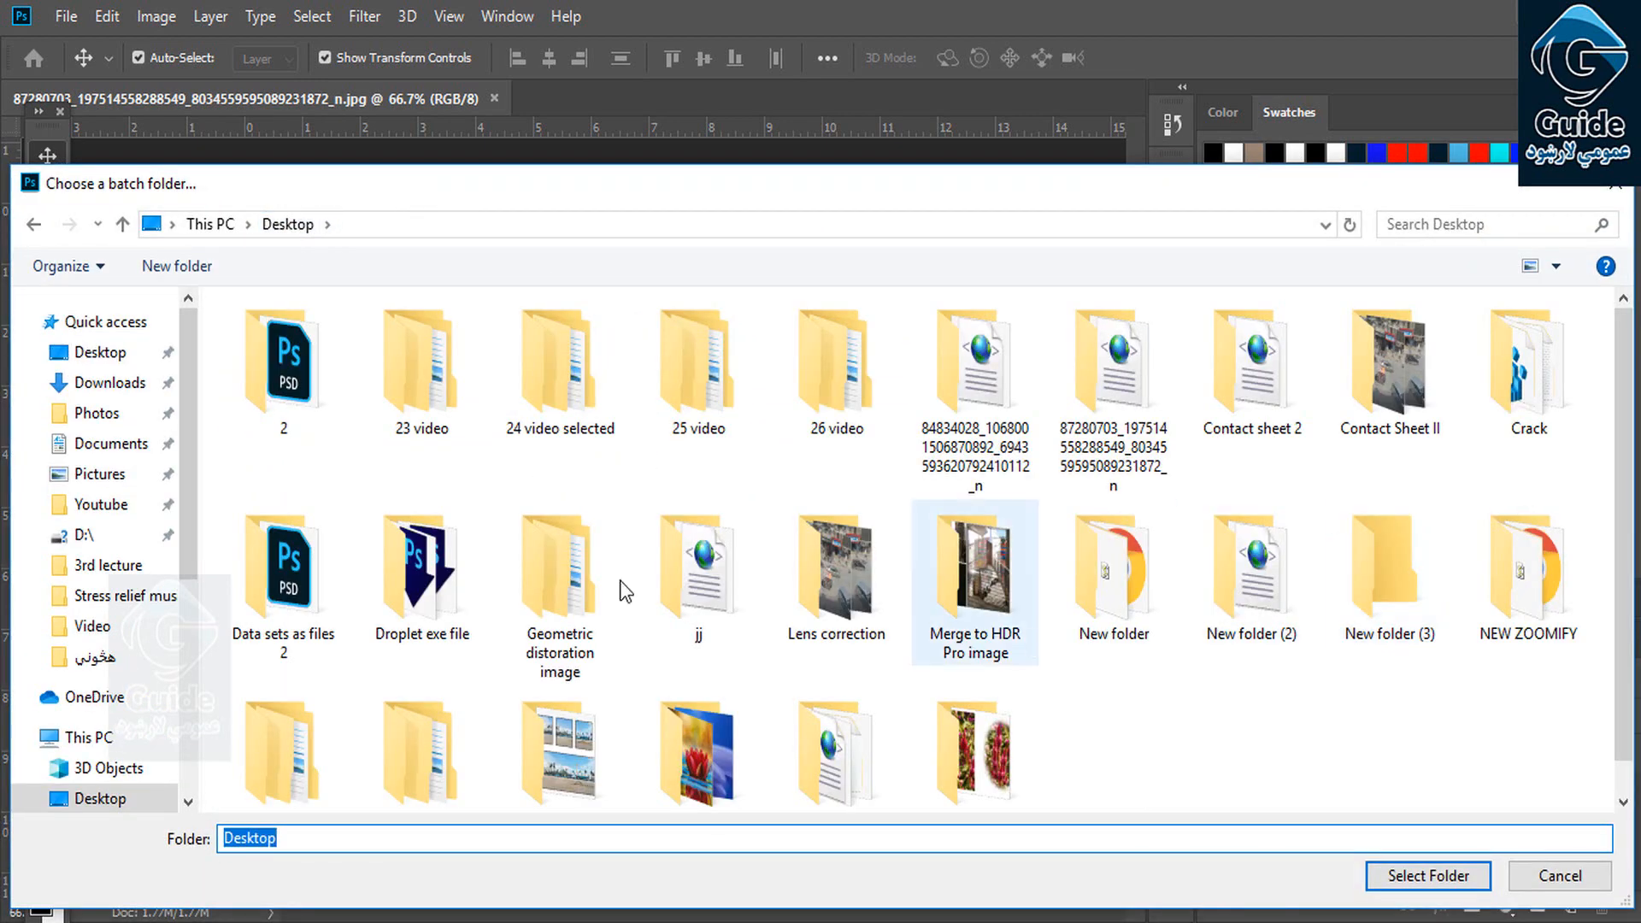
scroll(1622, 473, down, 1)
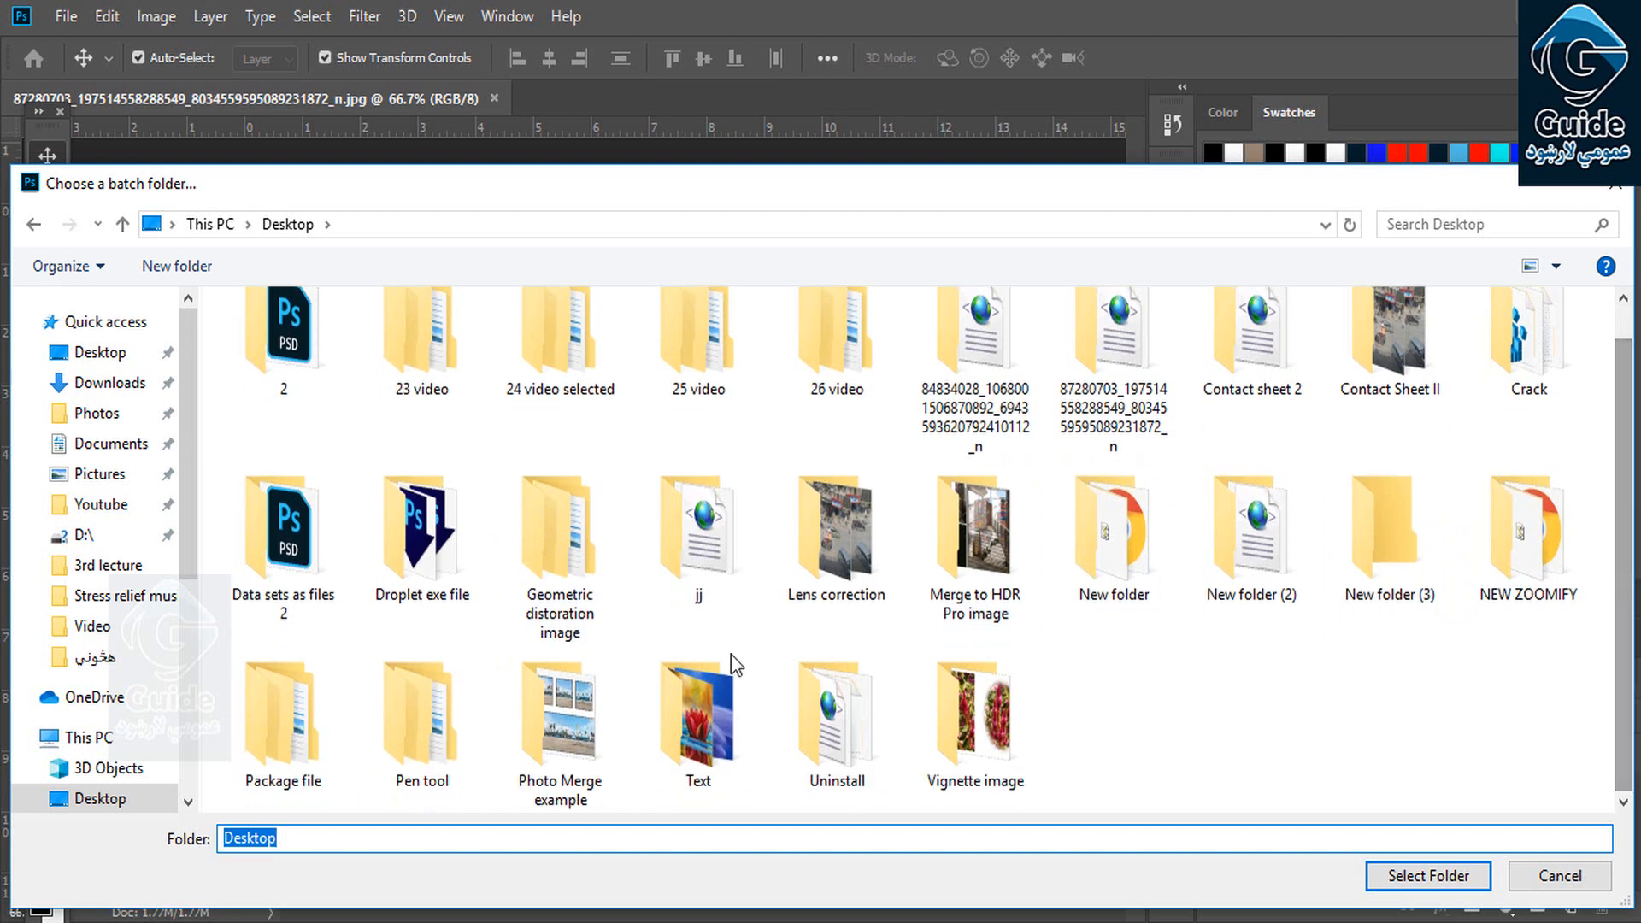
click(111, 364)
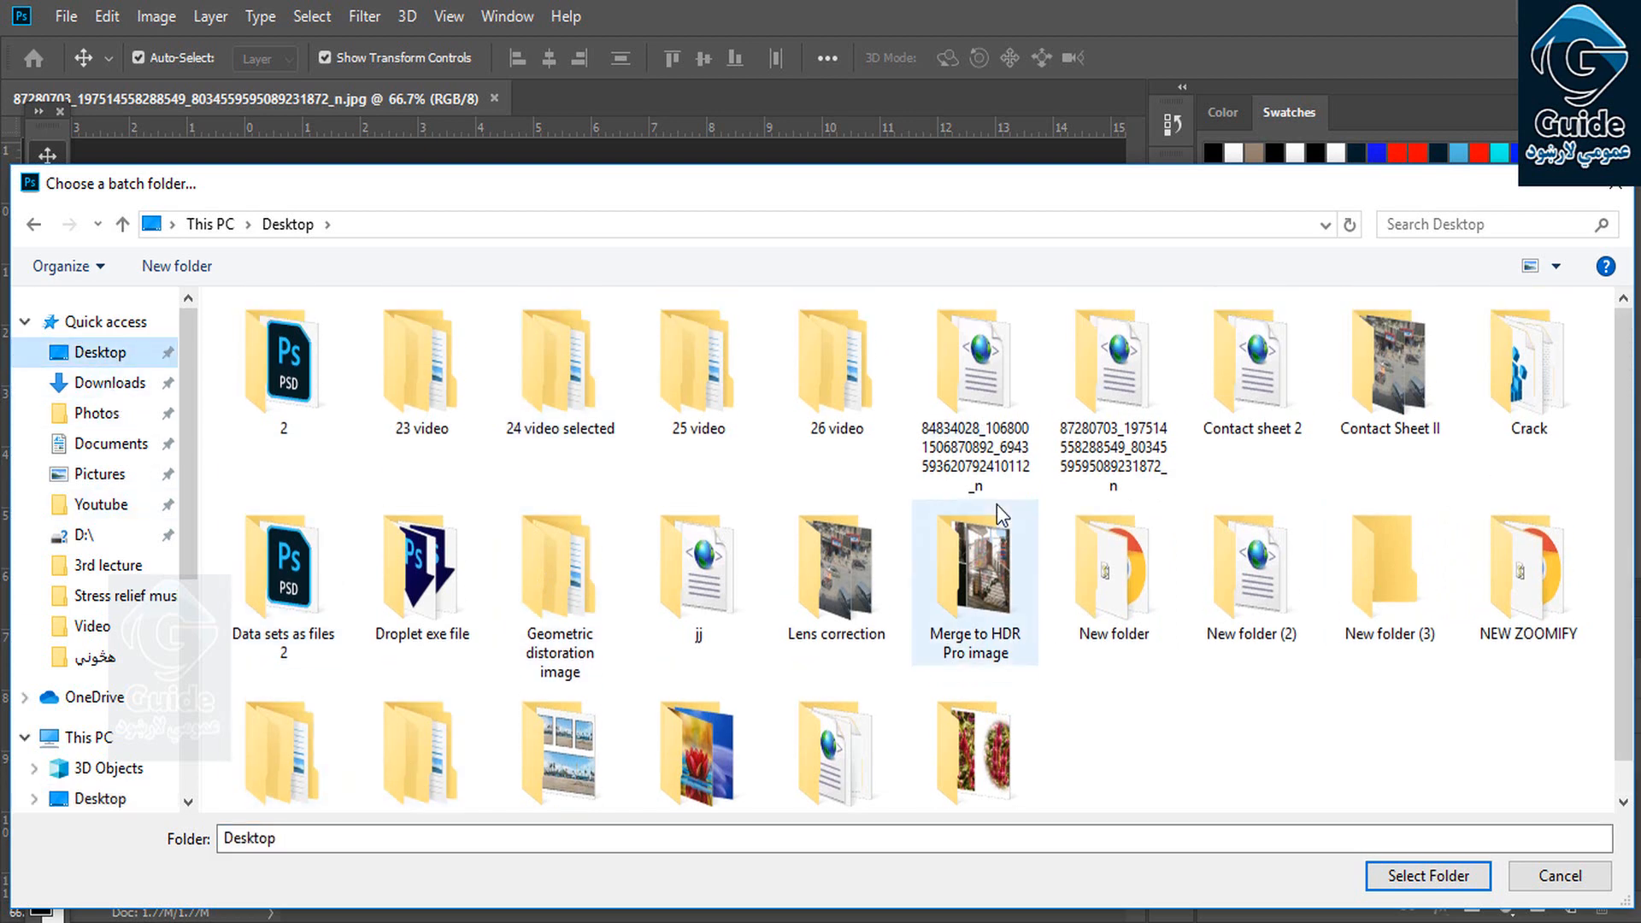
double_click(816, 381)
double_click(268, 340)
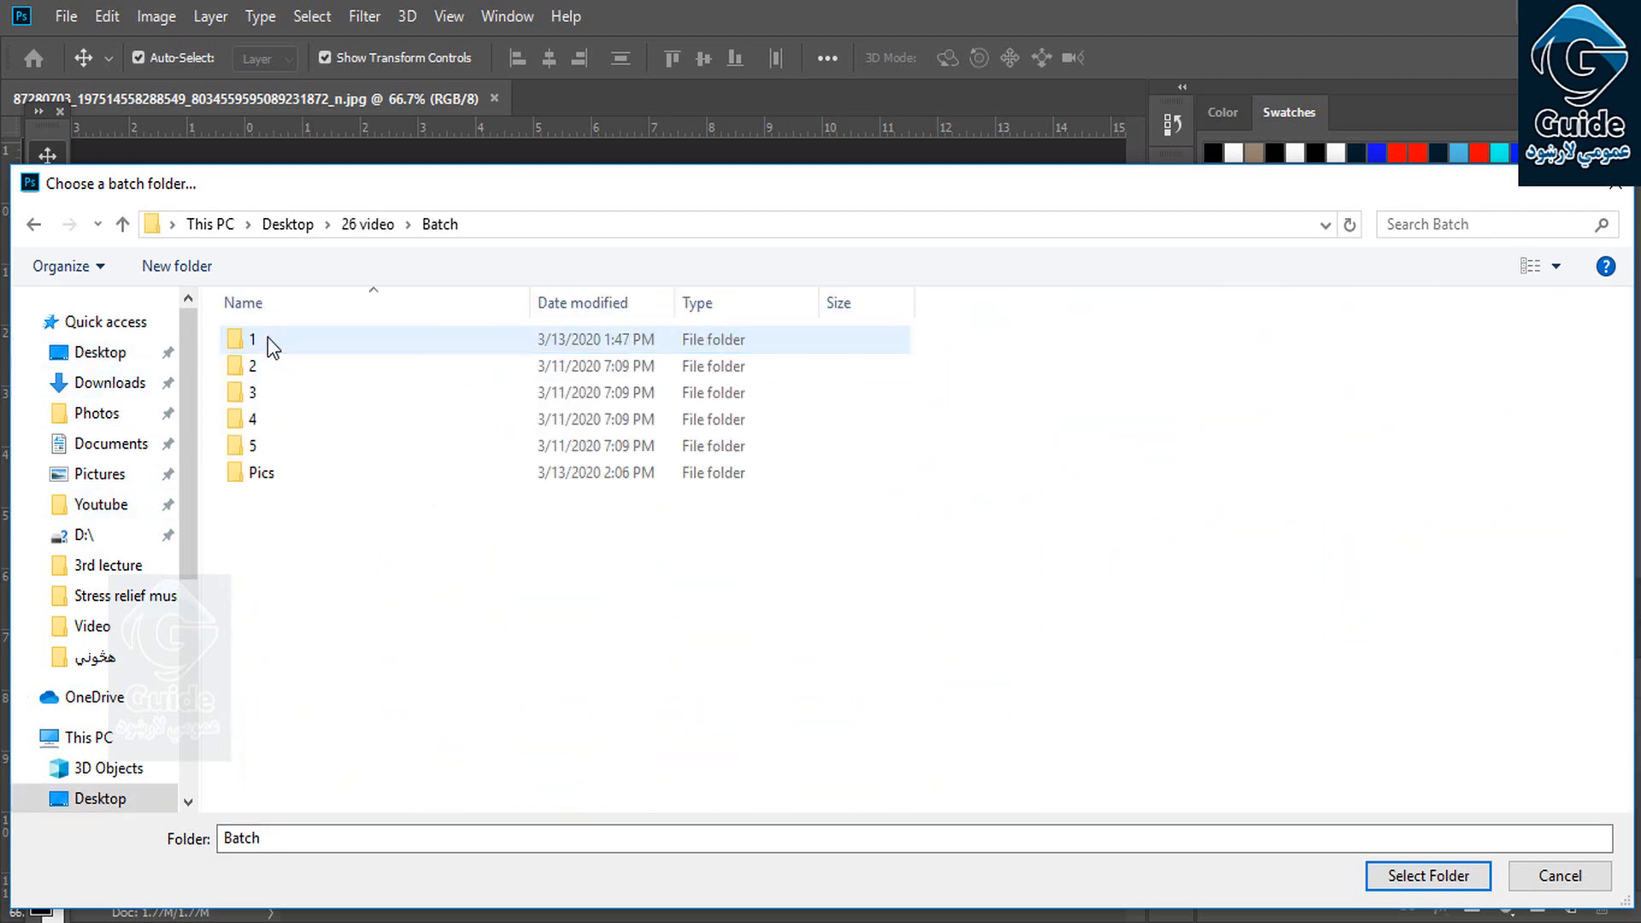
click(34, 224)
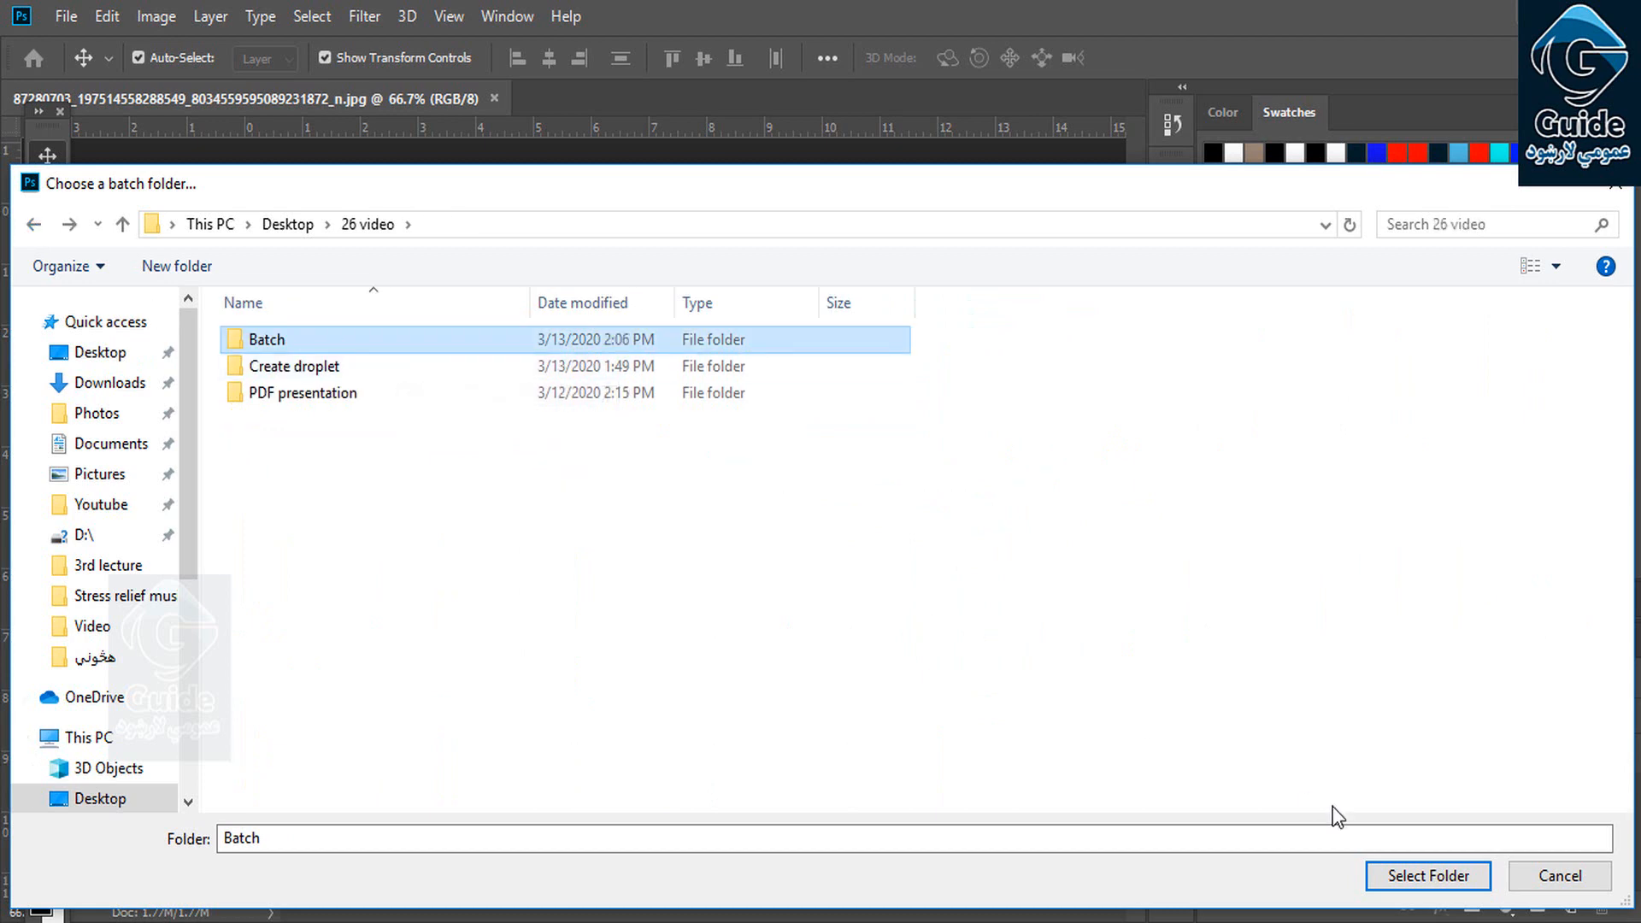
click(1434, 874)
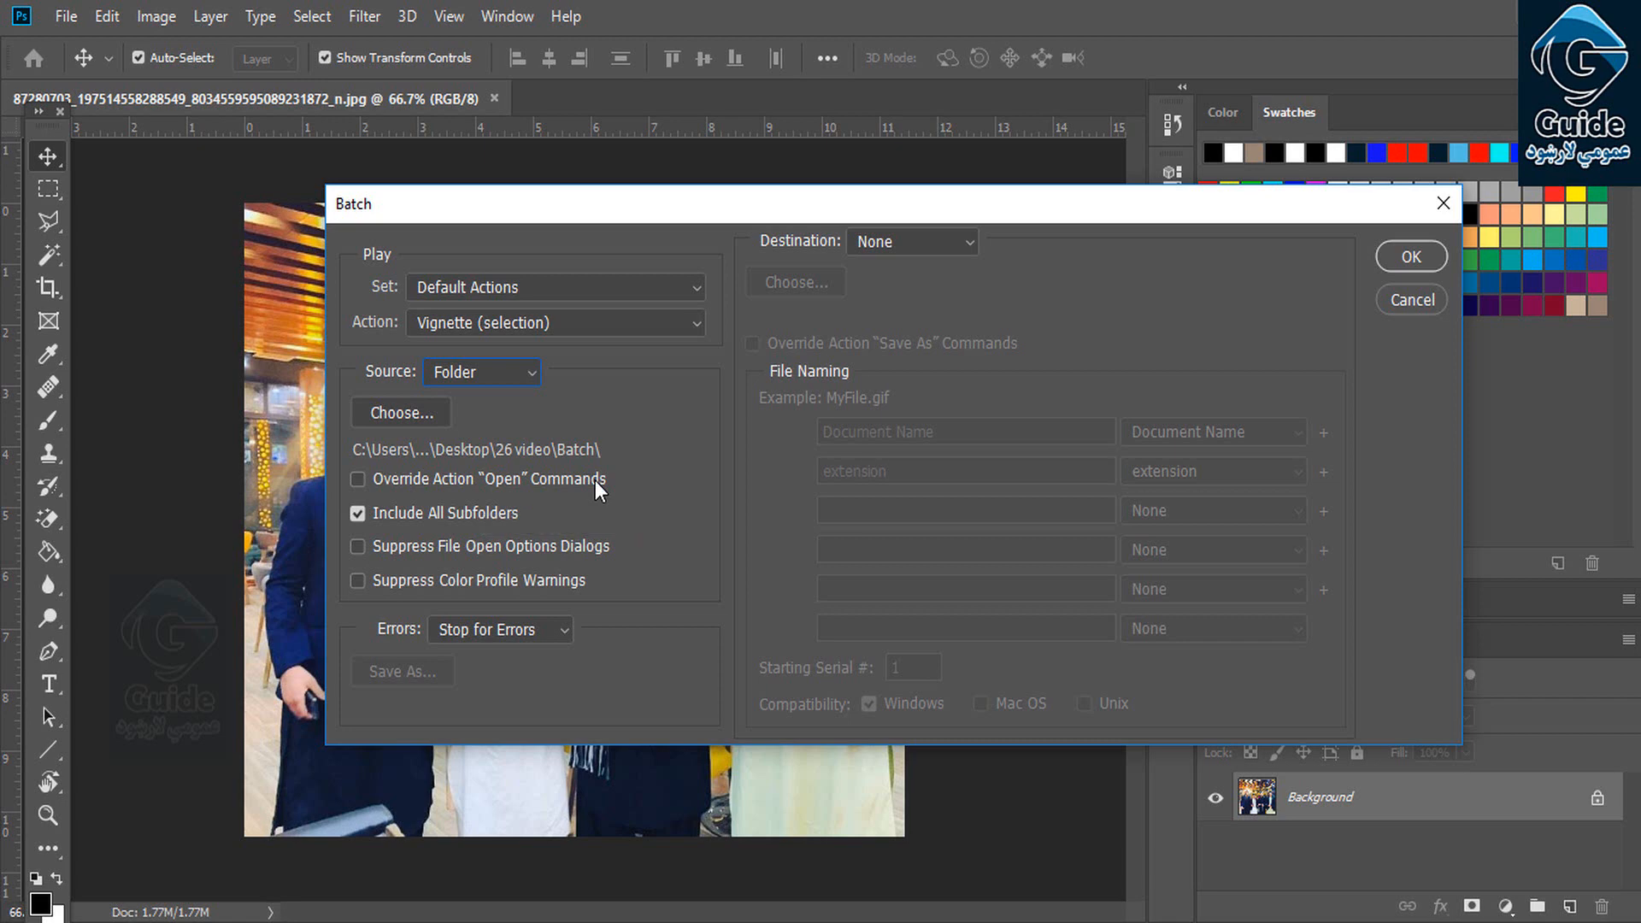
Set the batch error handling to Stop for Errors and the destination to None.
click(495, 629)
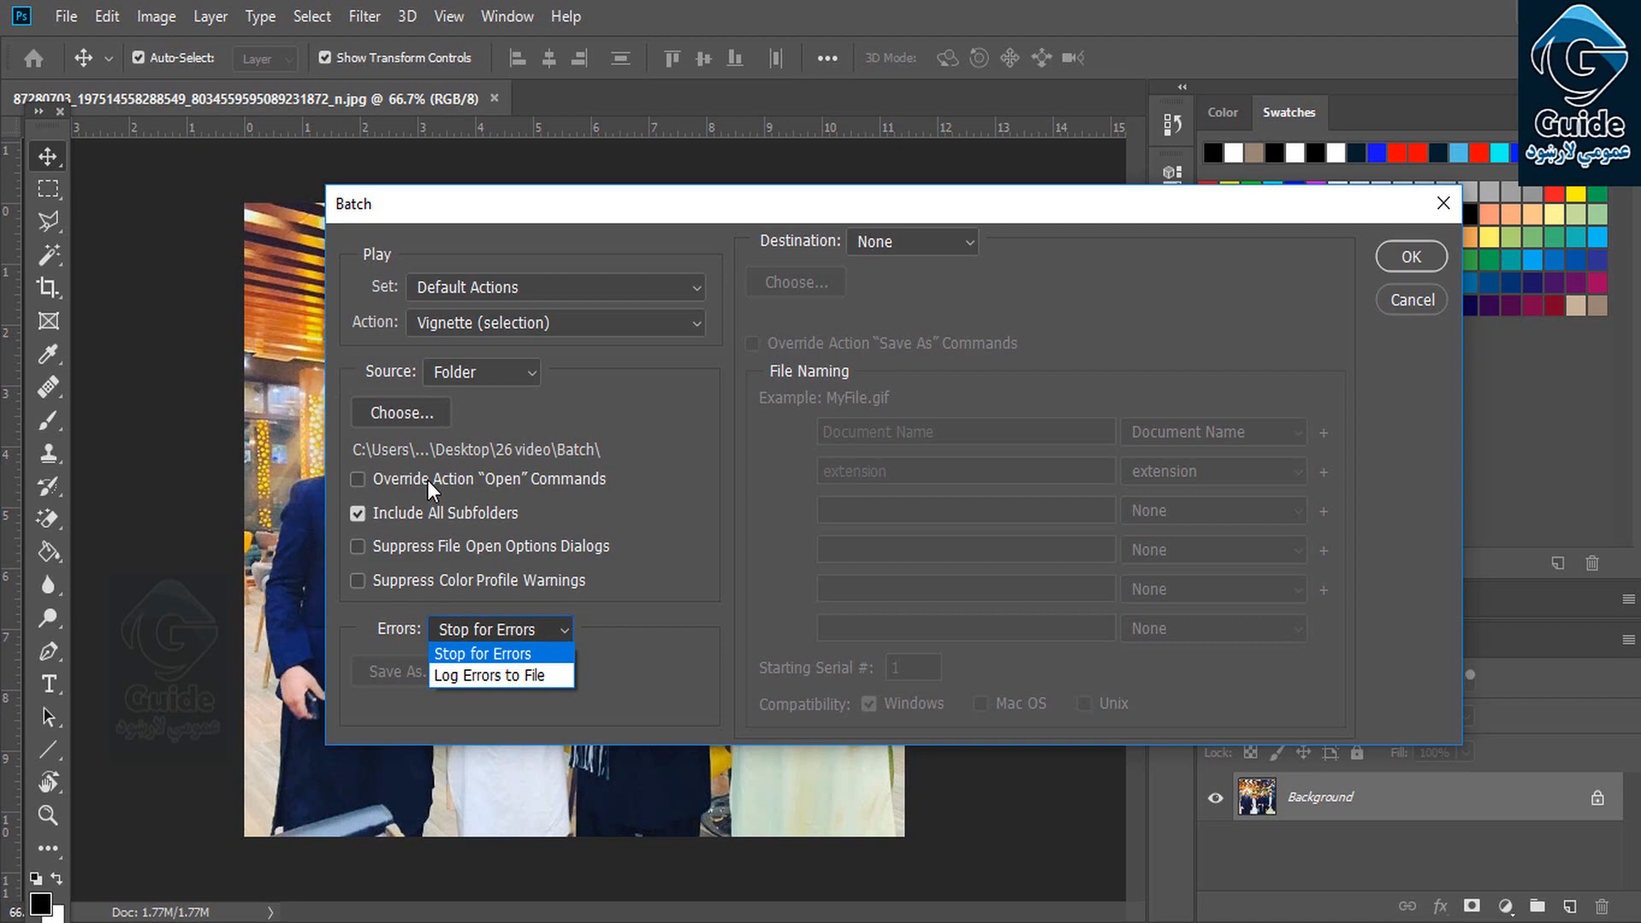
click(462, 655)
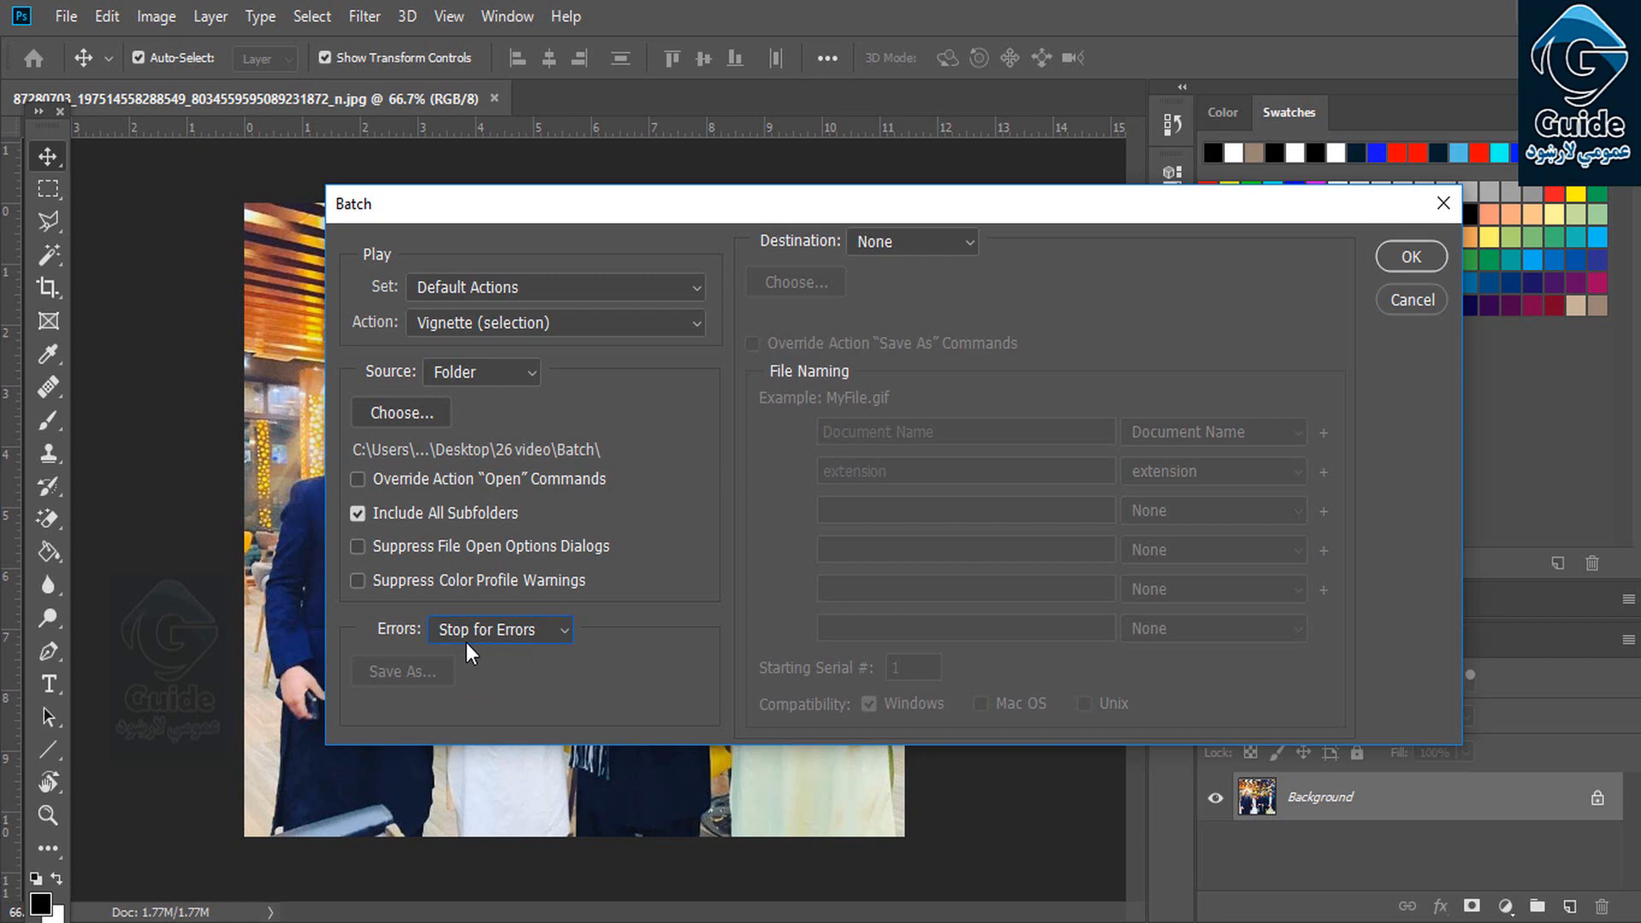
click(906, 245)
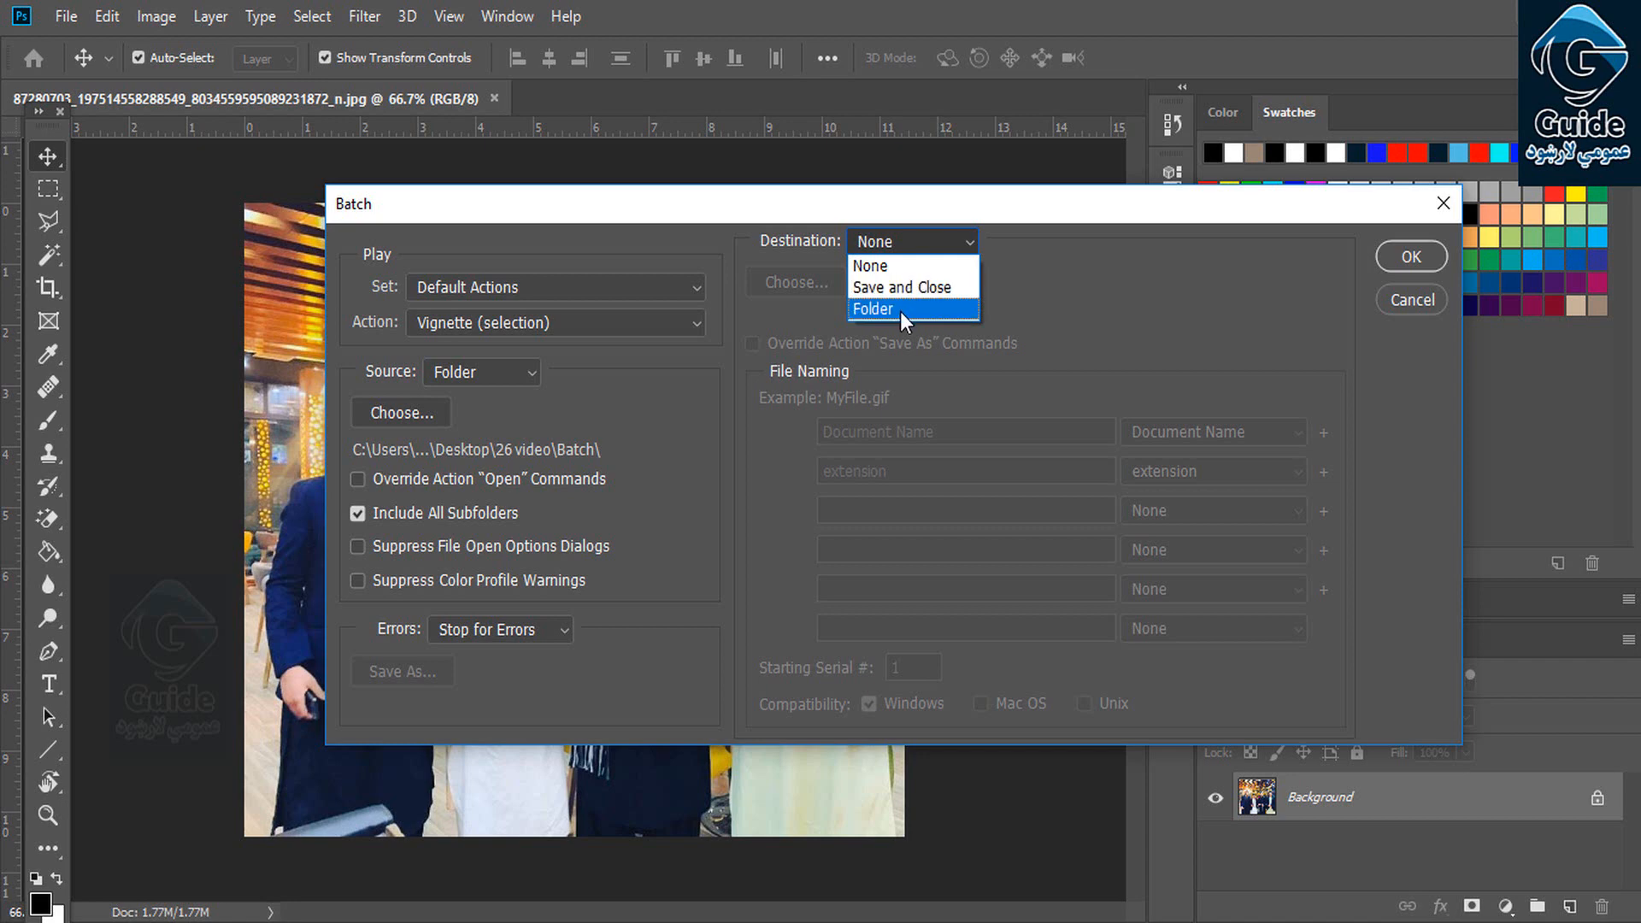
click(885, 267)
Choose the Custom RGB to Grayscale action and run the batch.
click(562, 318)
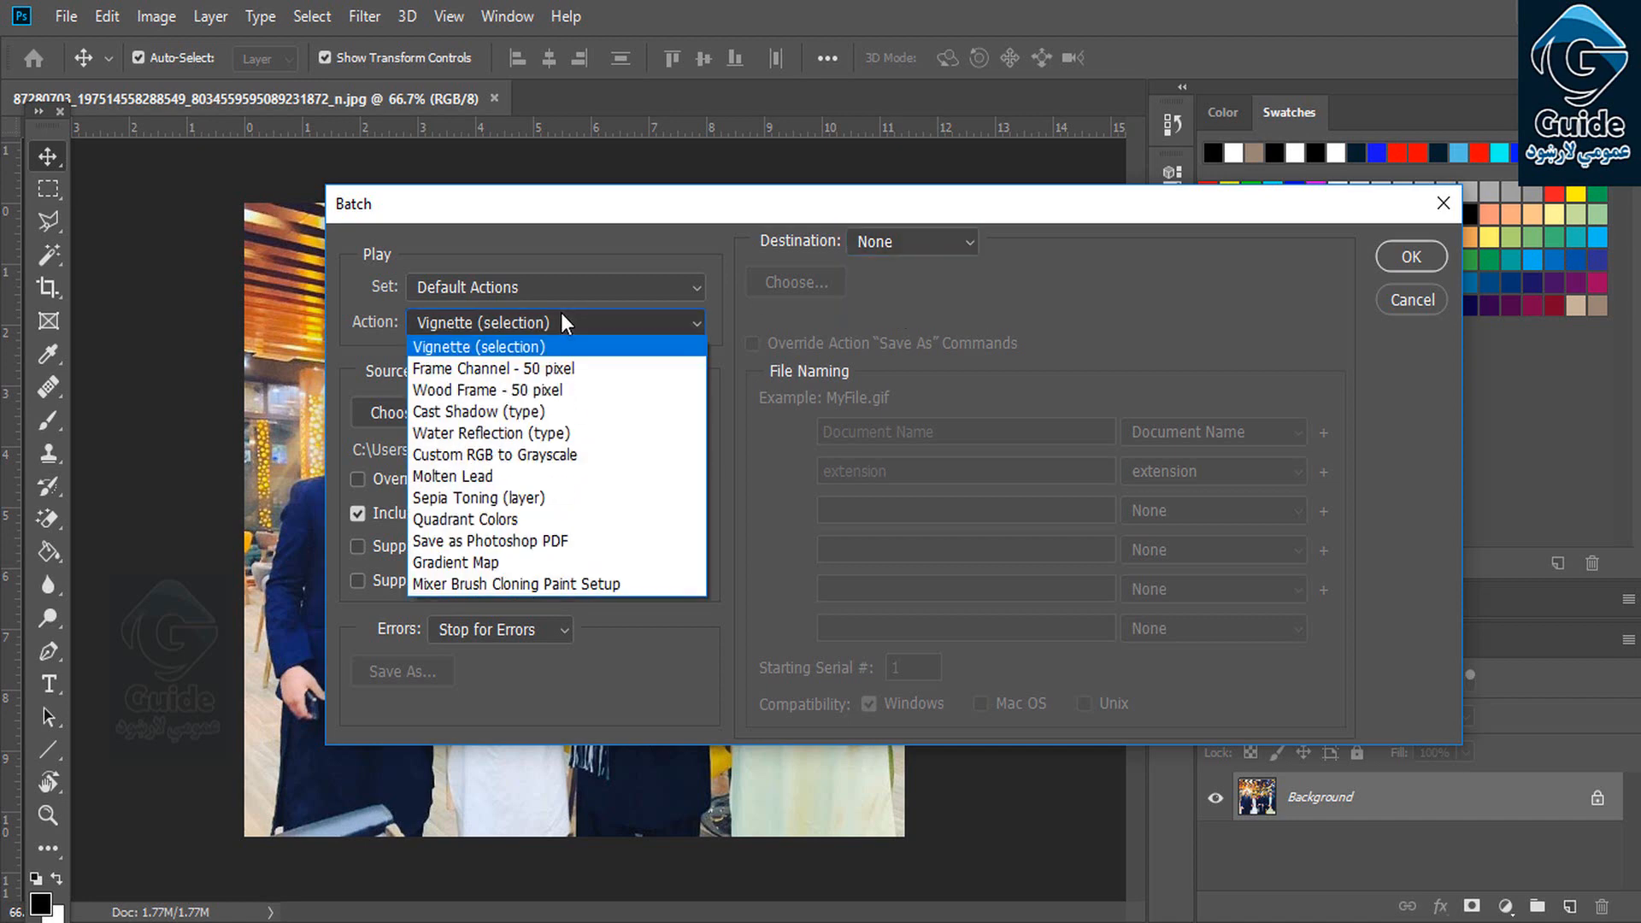
click(576, 461)
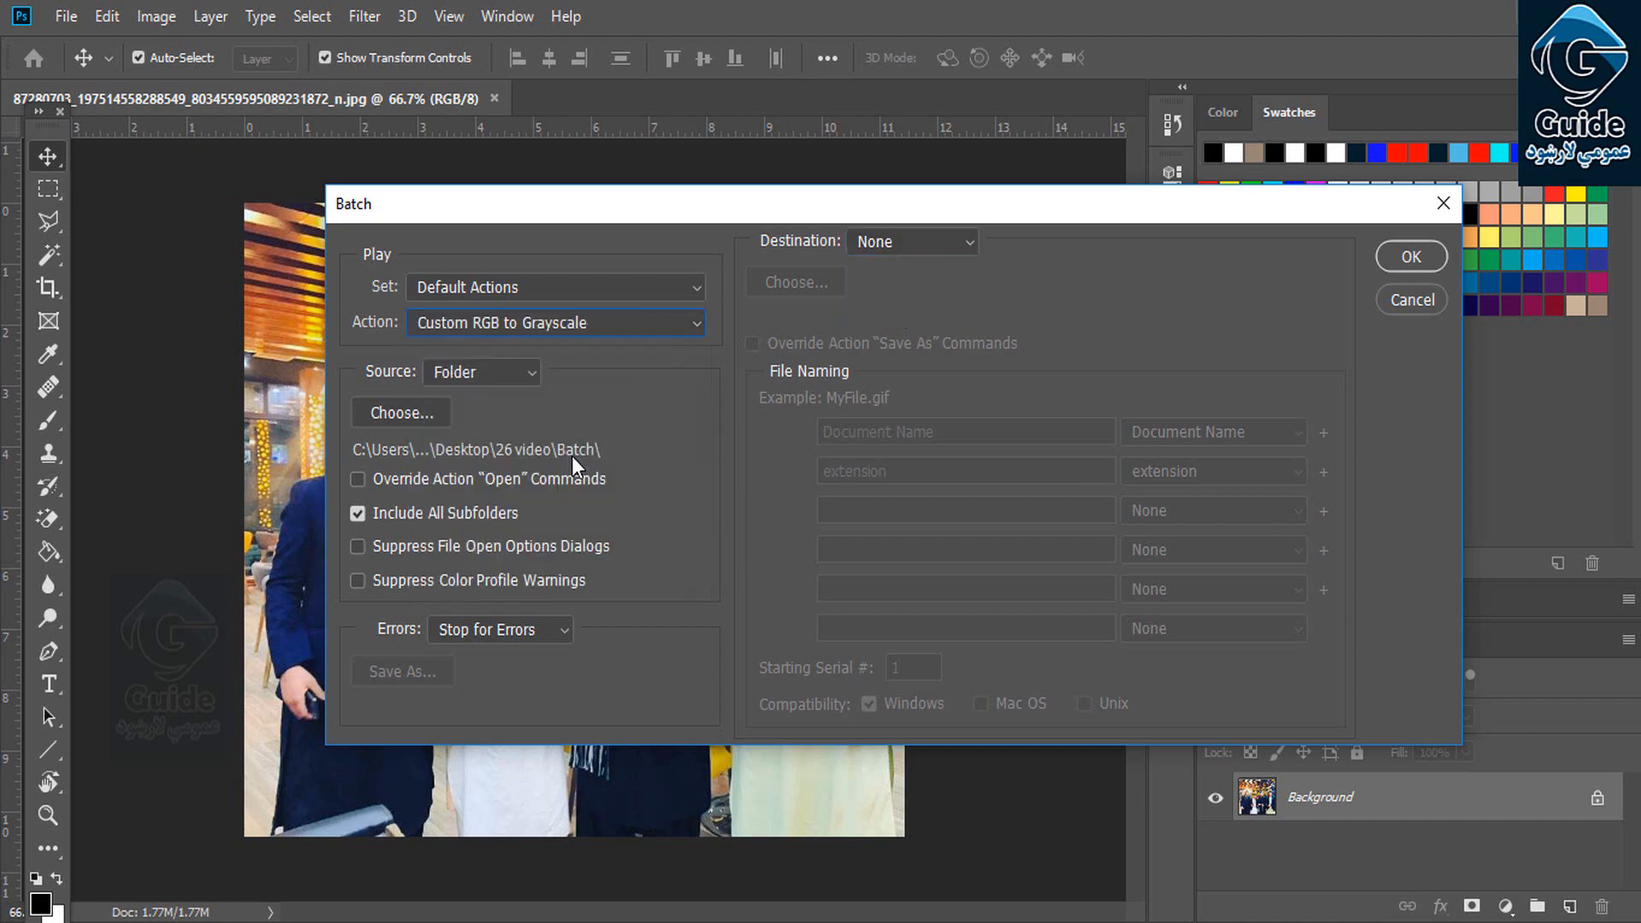
click(1396, 258)
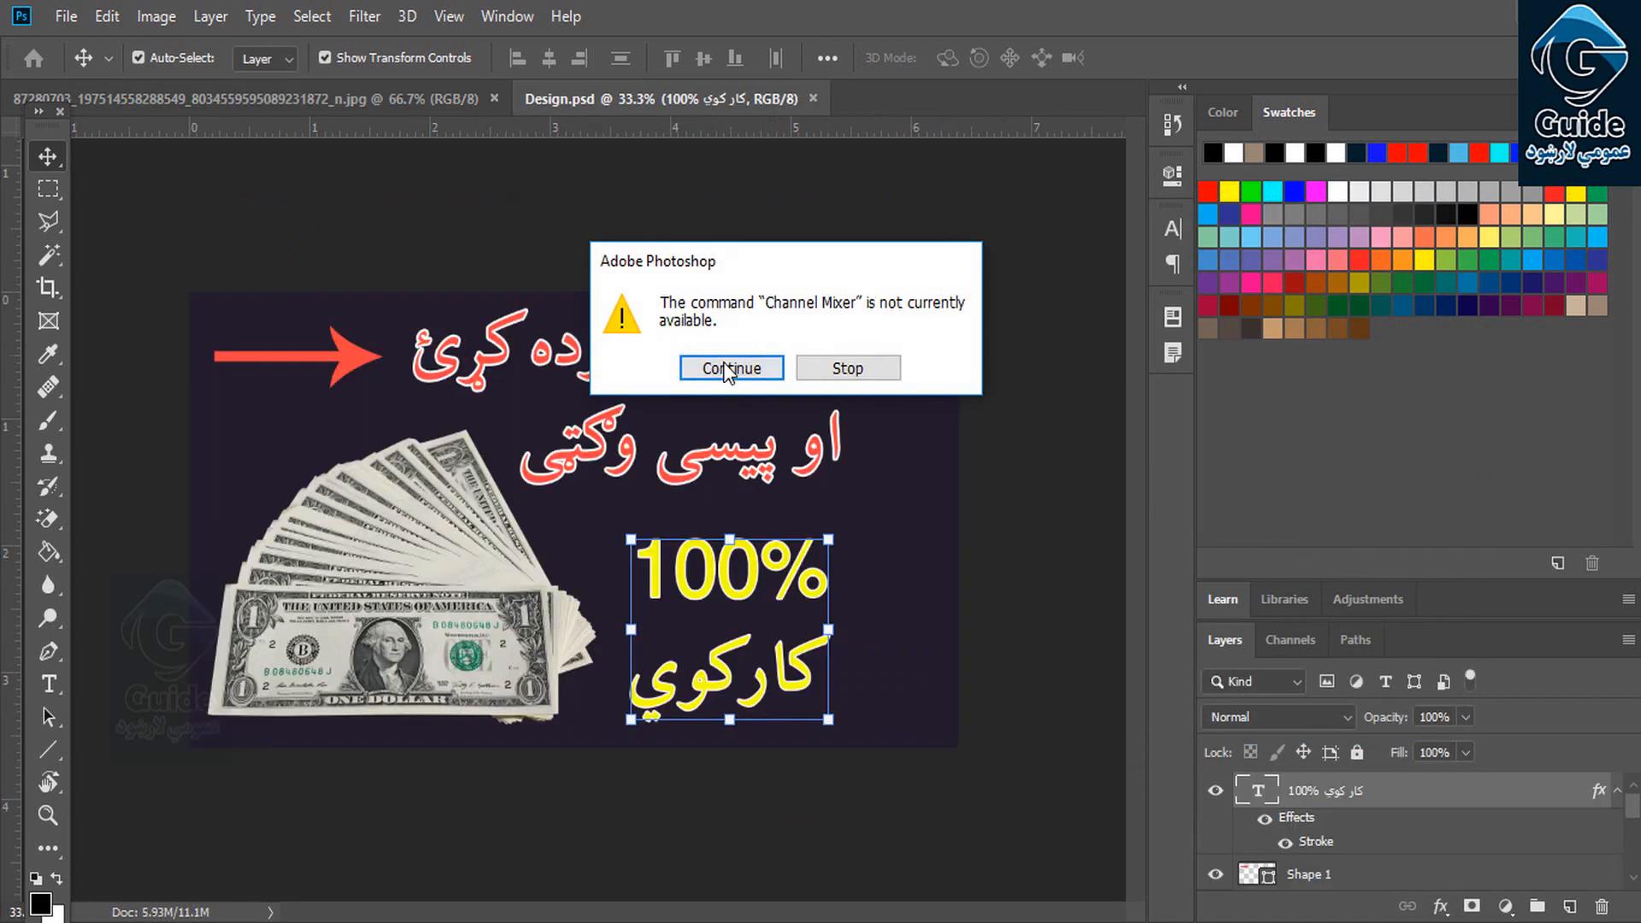
Continue the batch through the source PSD files wherever the Channel Mixer command is unavailable.
click(726, 369)
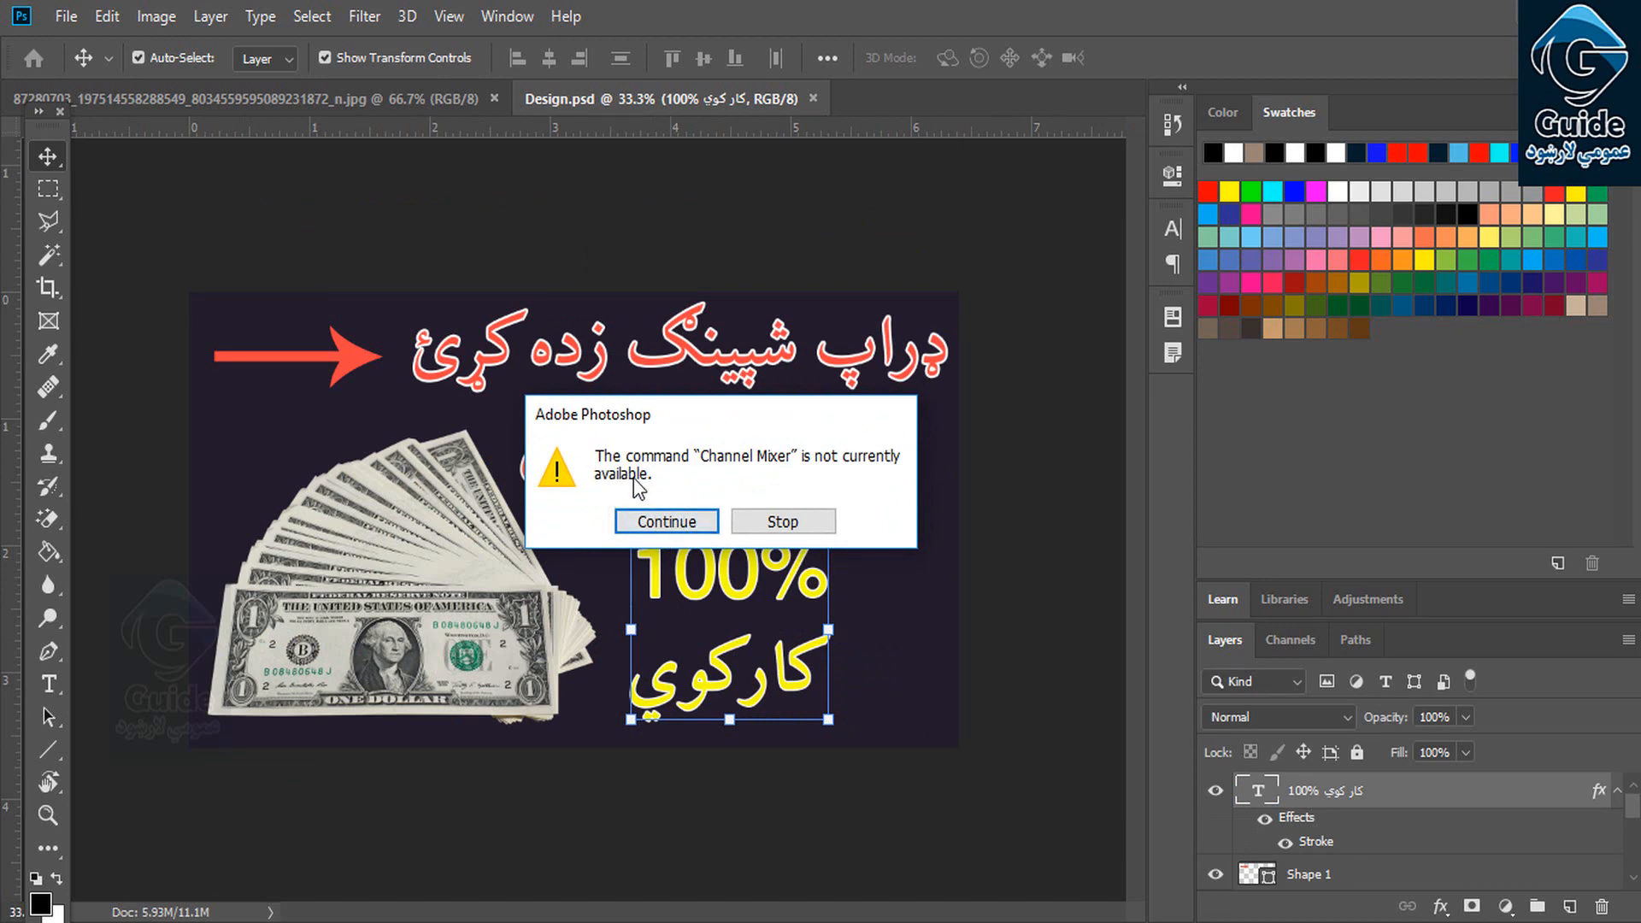
click(663, 520)
click(664, 521)
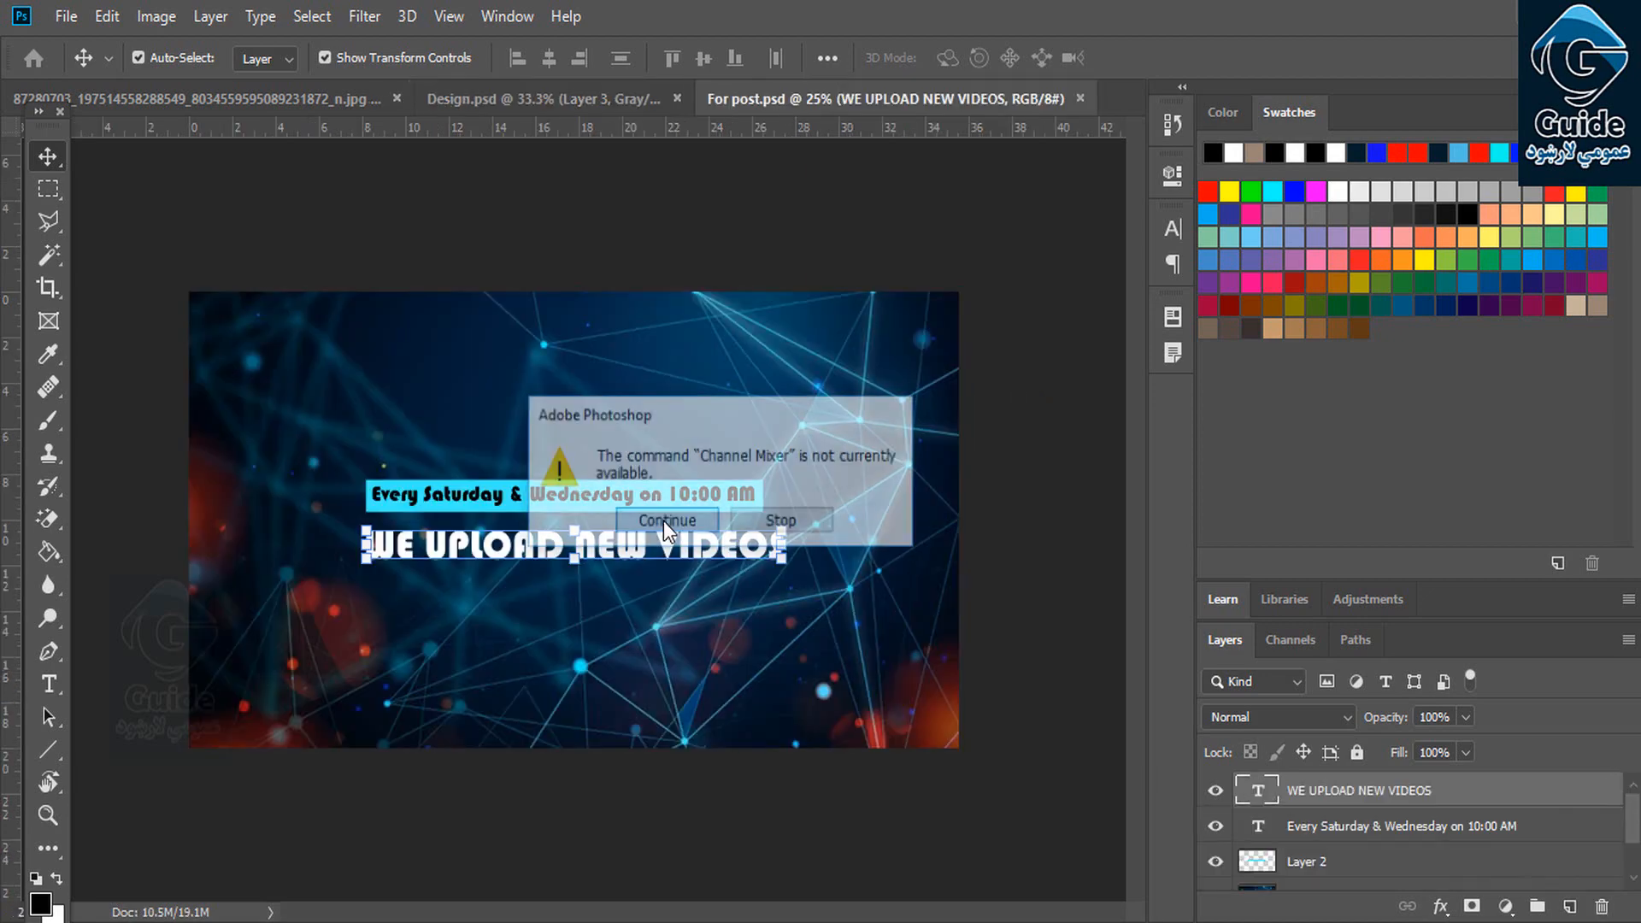
click(663, 521)
click(663, 521)
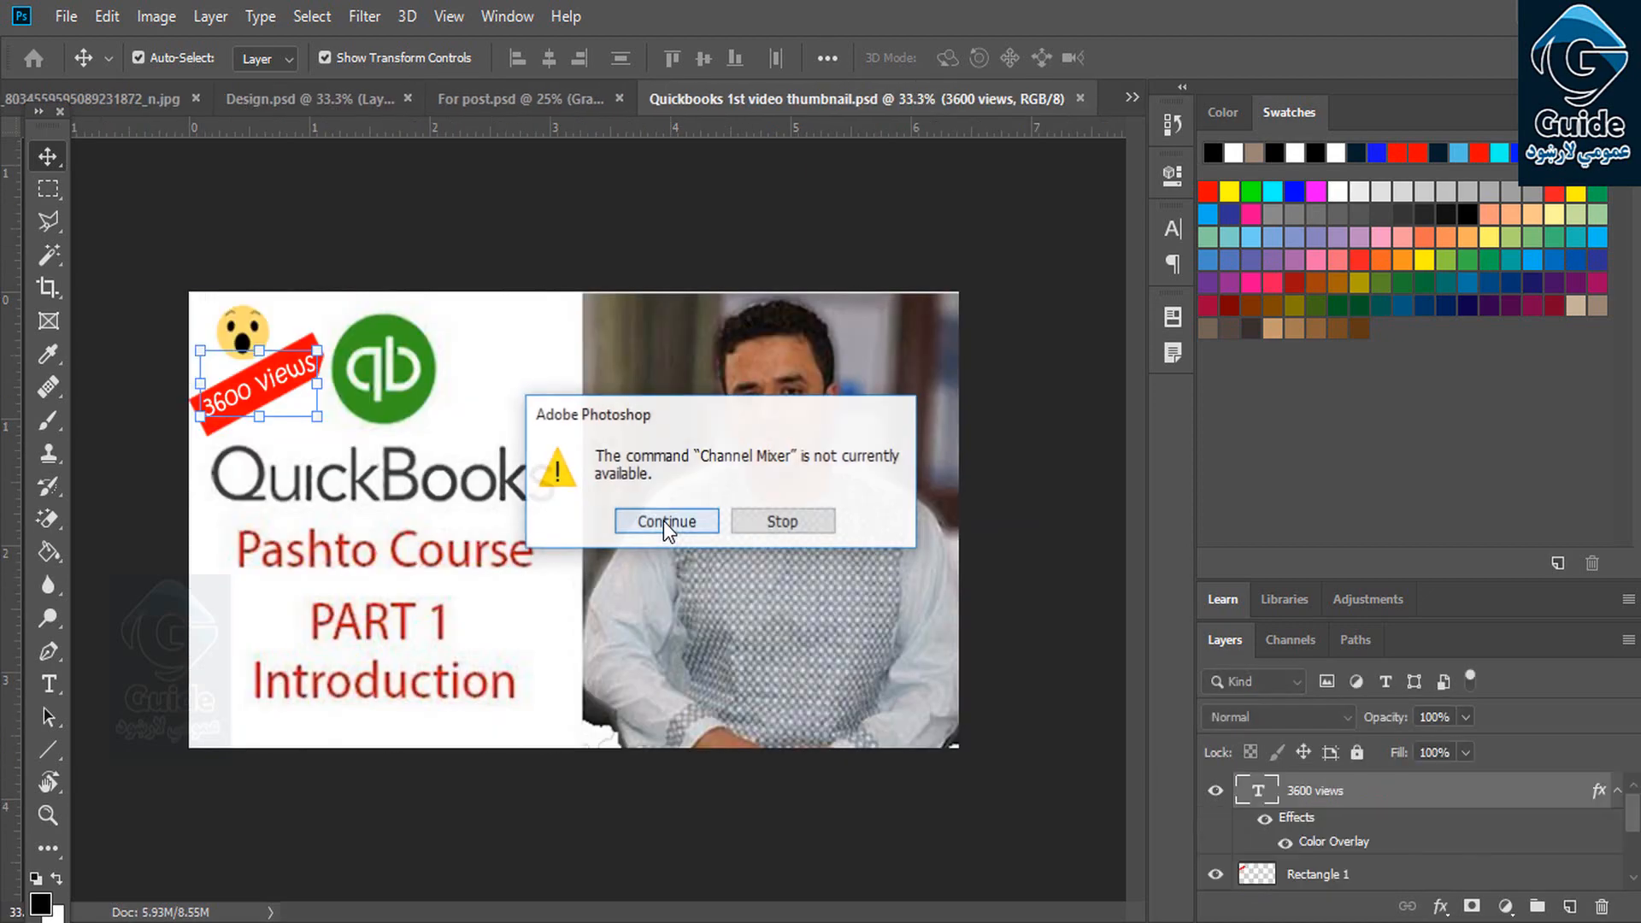
click(663, 520)
click(663, 520)
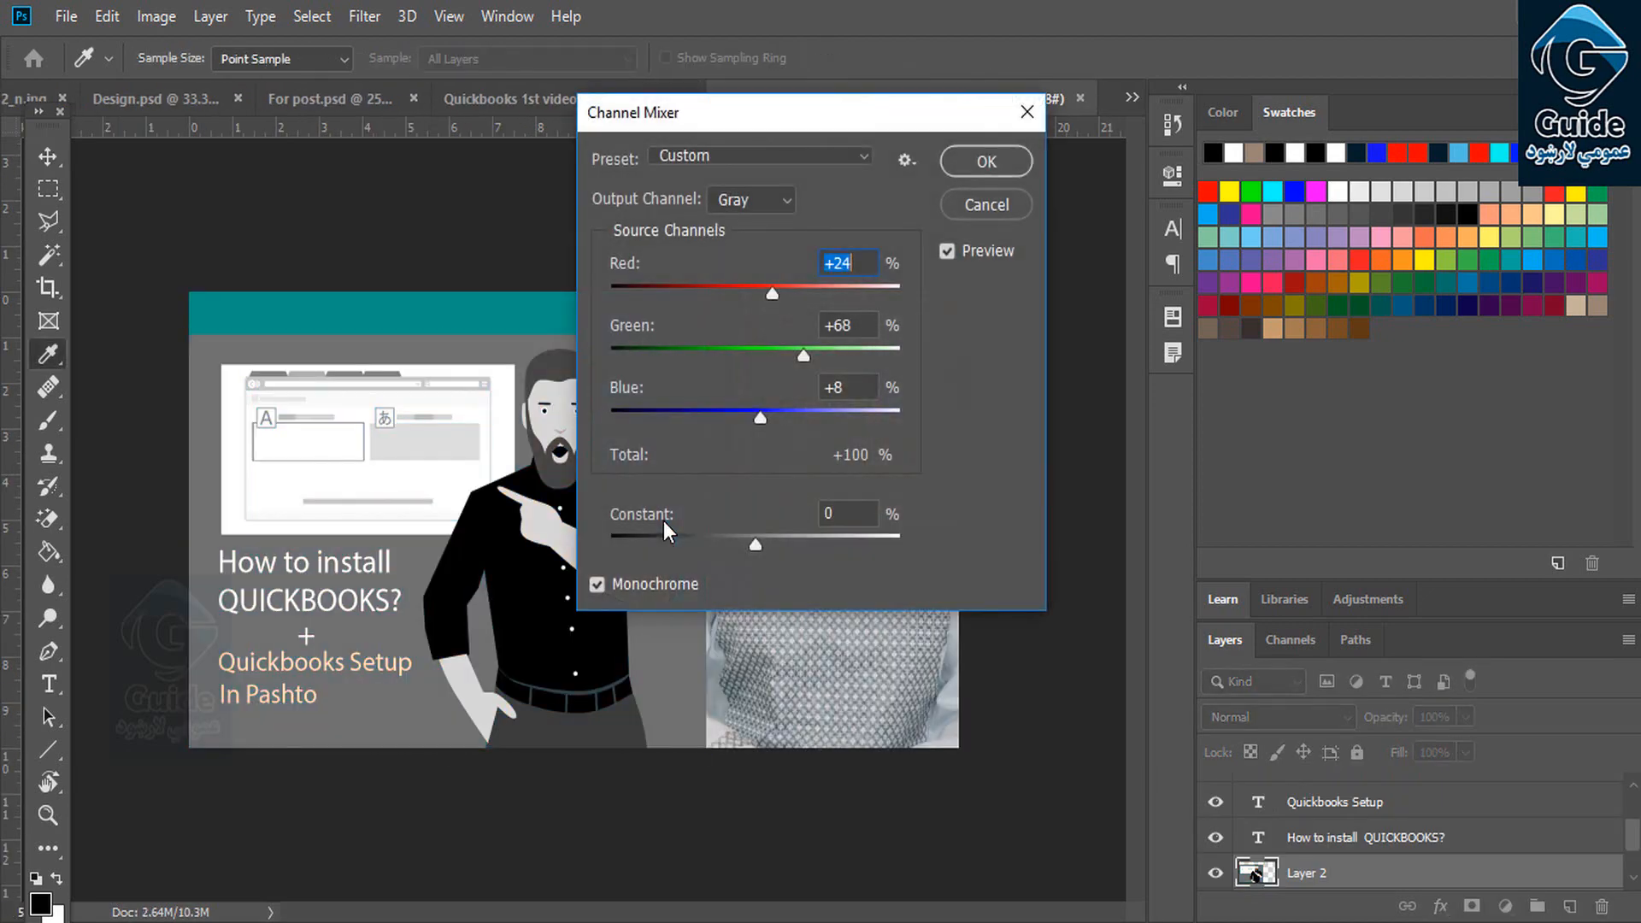
Accept the Custom Channel Mixer settings and combine the layers of the remaining documents for the grayscale mode change.
click(985, 162)
click(660, 520)
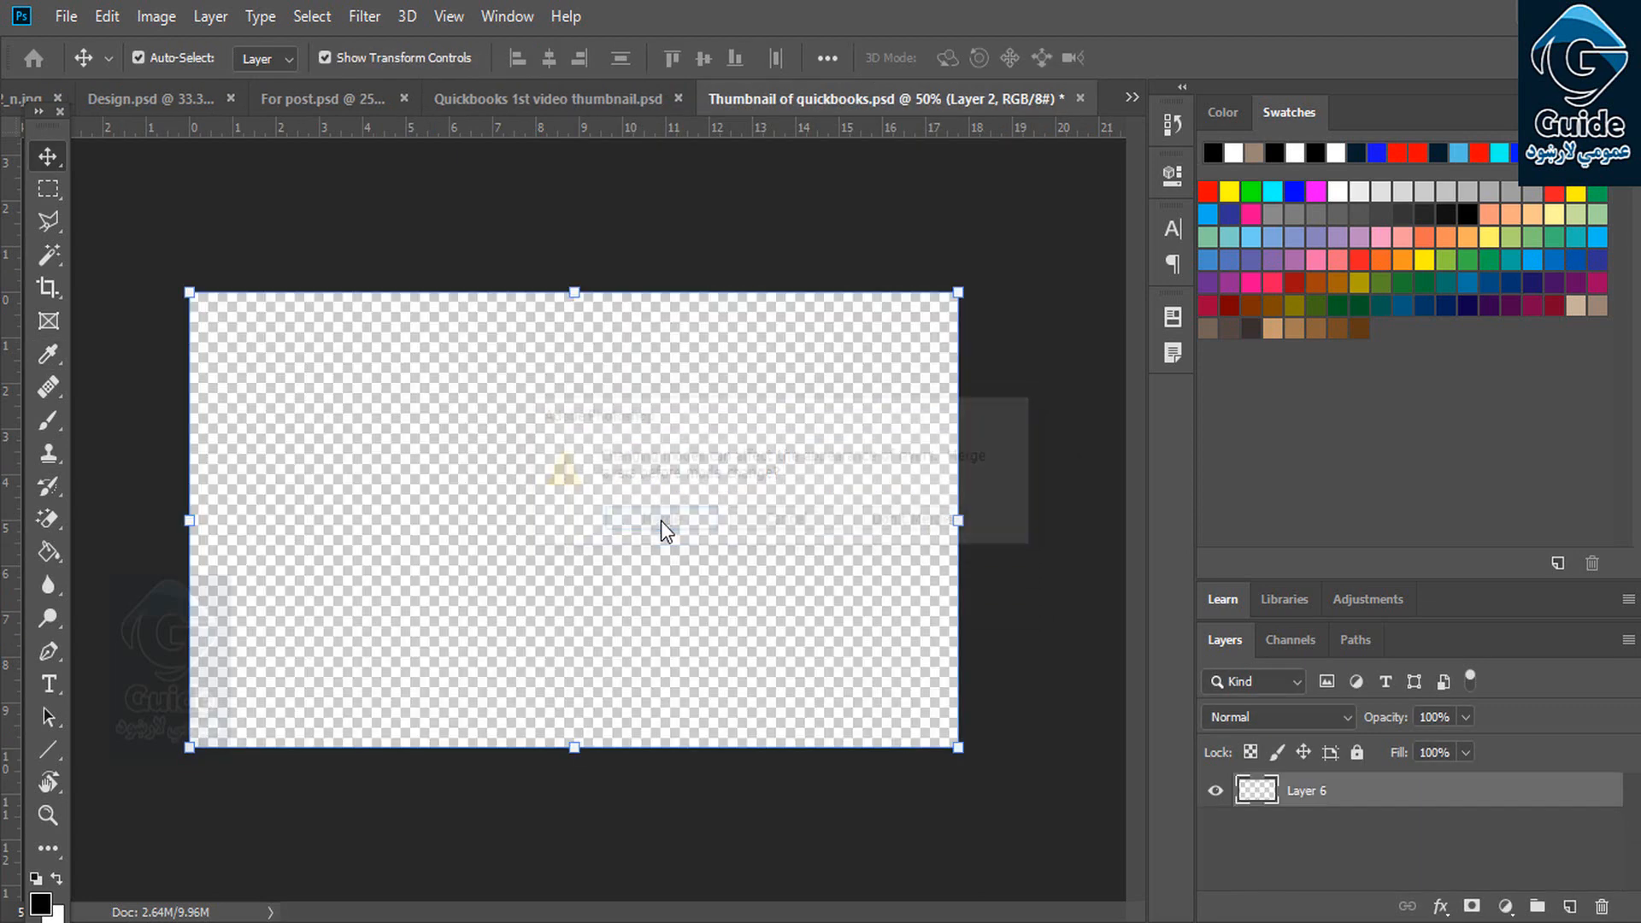
click(659, 521)
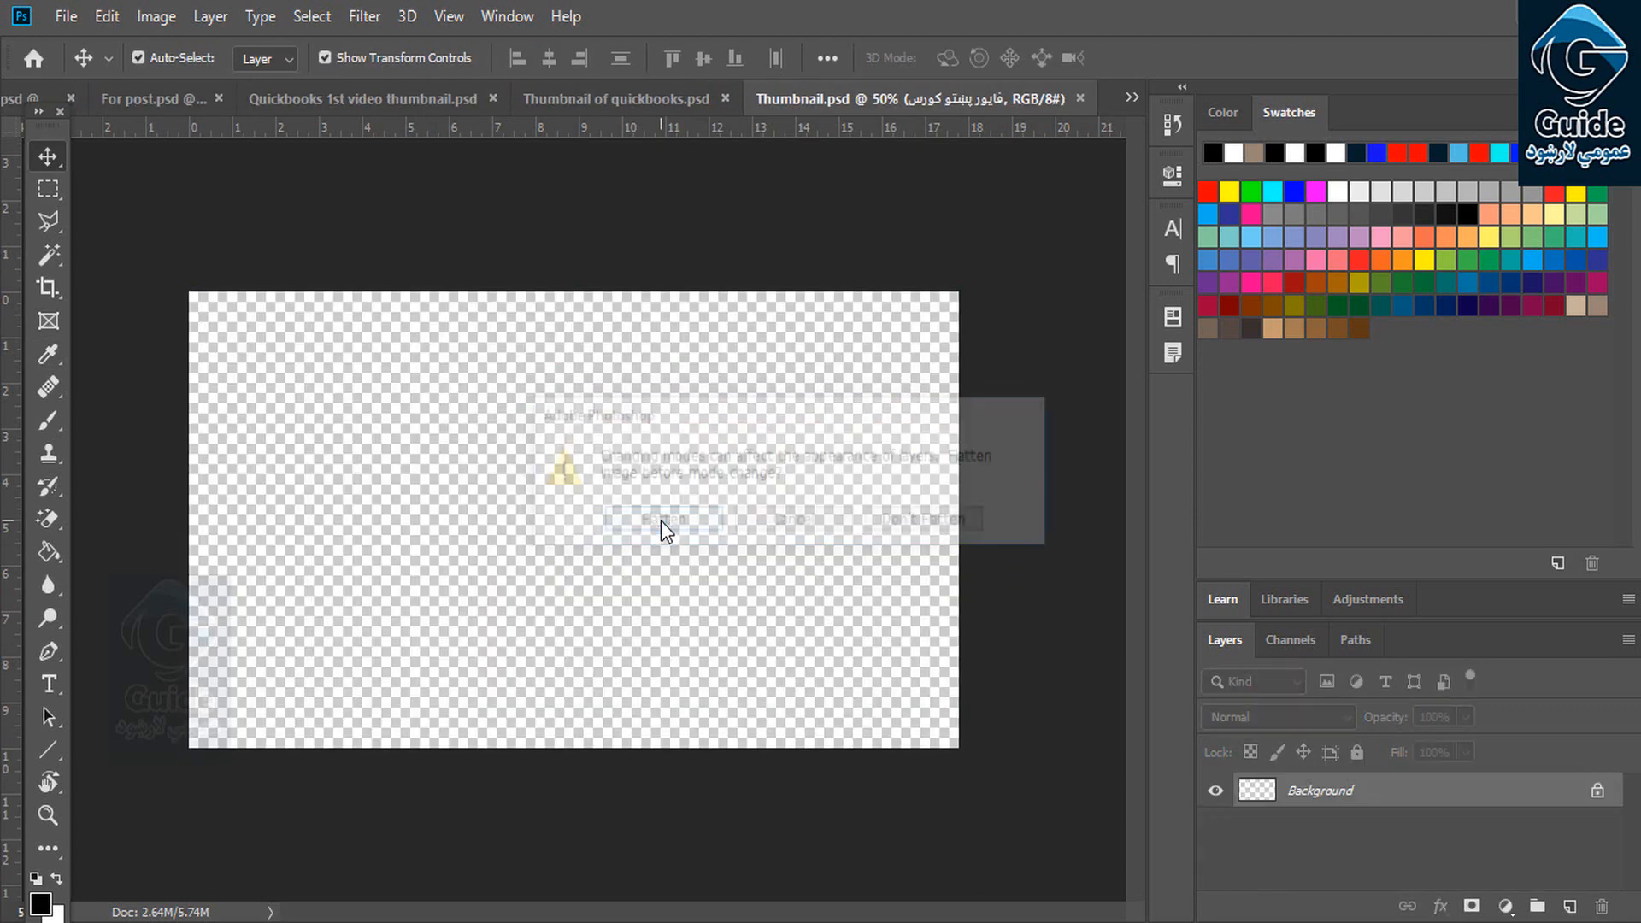
click(660, 521)
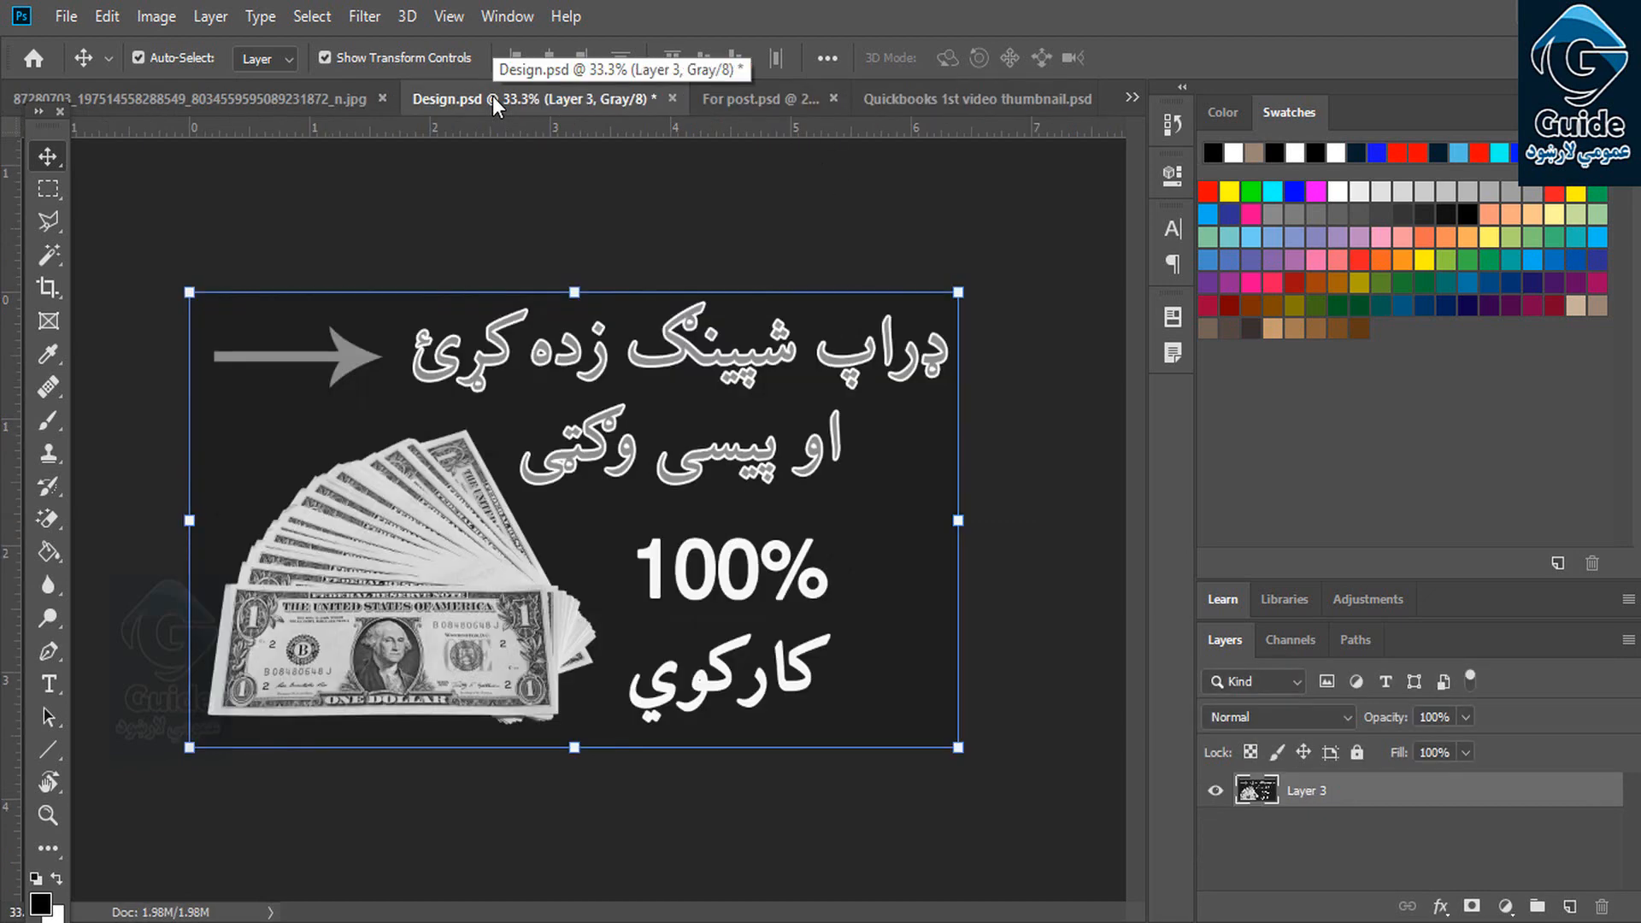
Review the converted documents and close Quickbooks 1st video thumbnail.psd and Thumbnail of quickbooks.psd without saving.
click(790, 89)
click(982, 89)
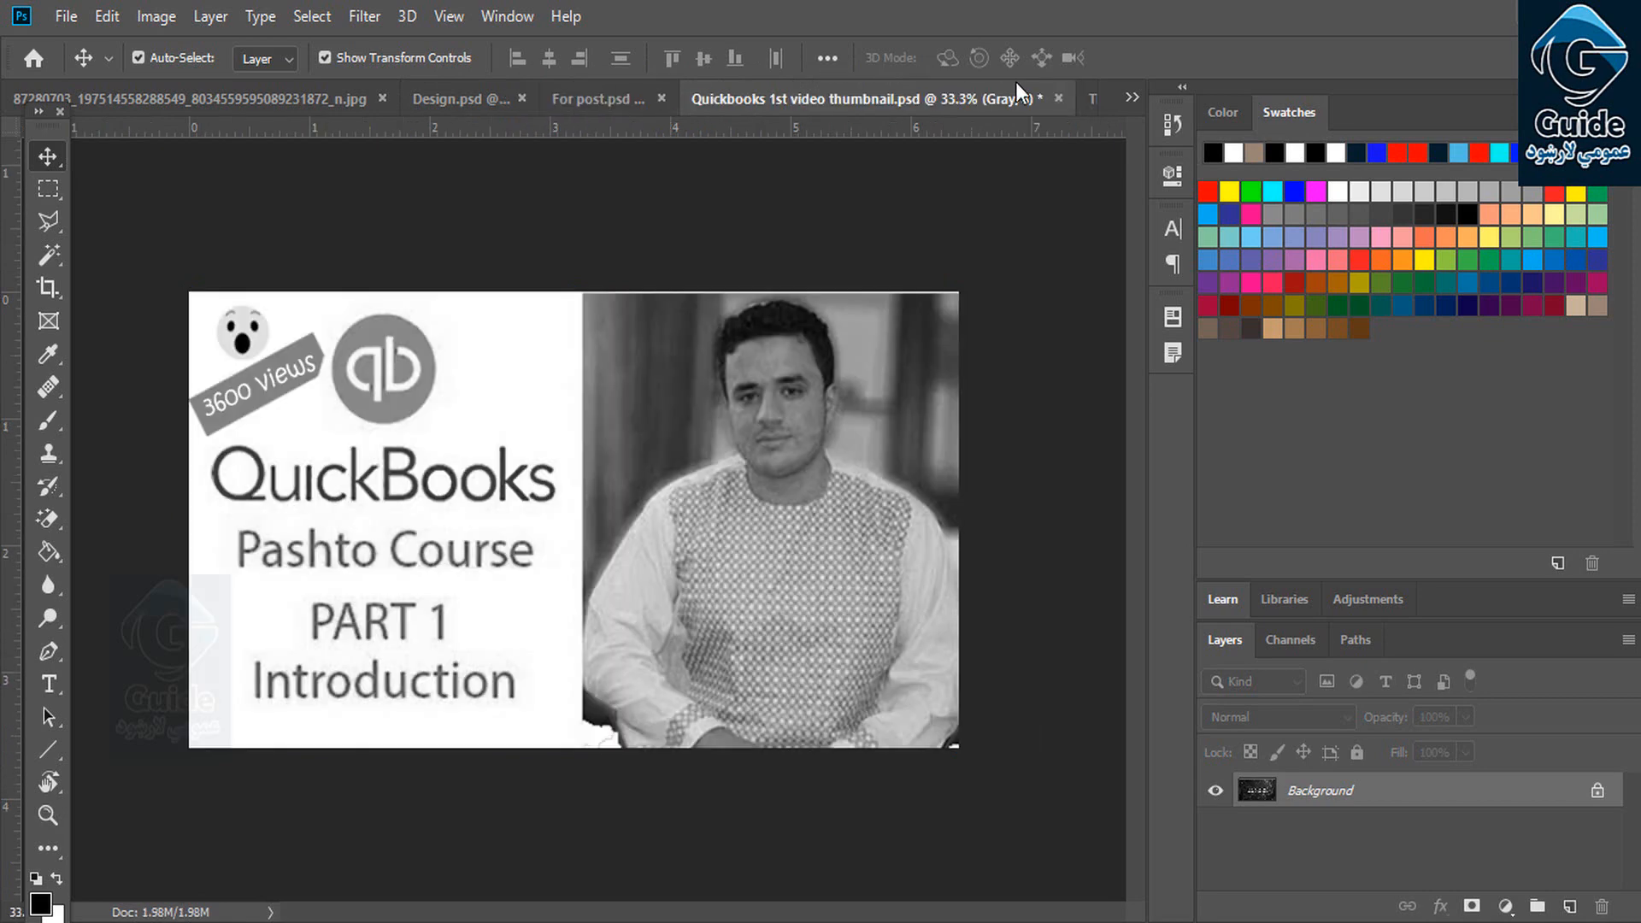
click(1058, 98)
click(745, 539)
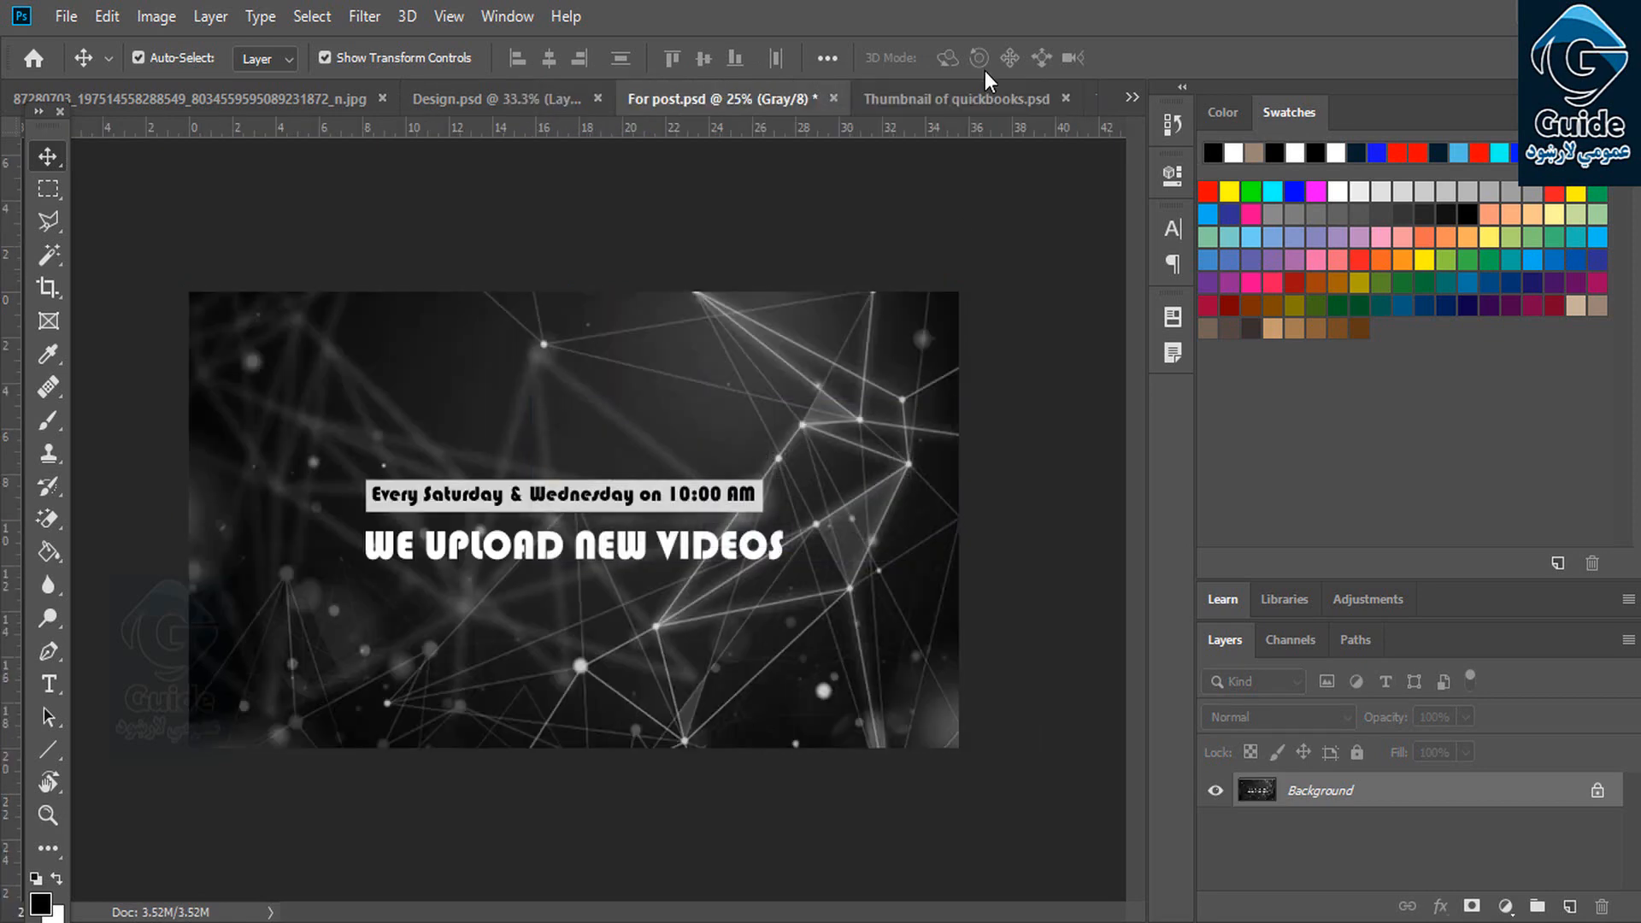
click(1065, 98)
click(730, 520)
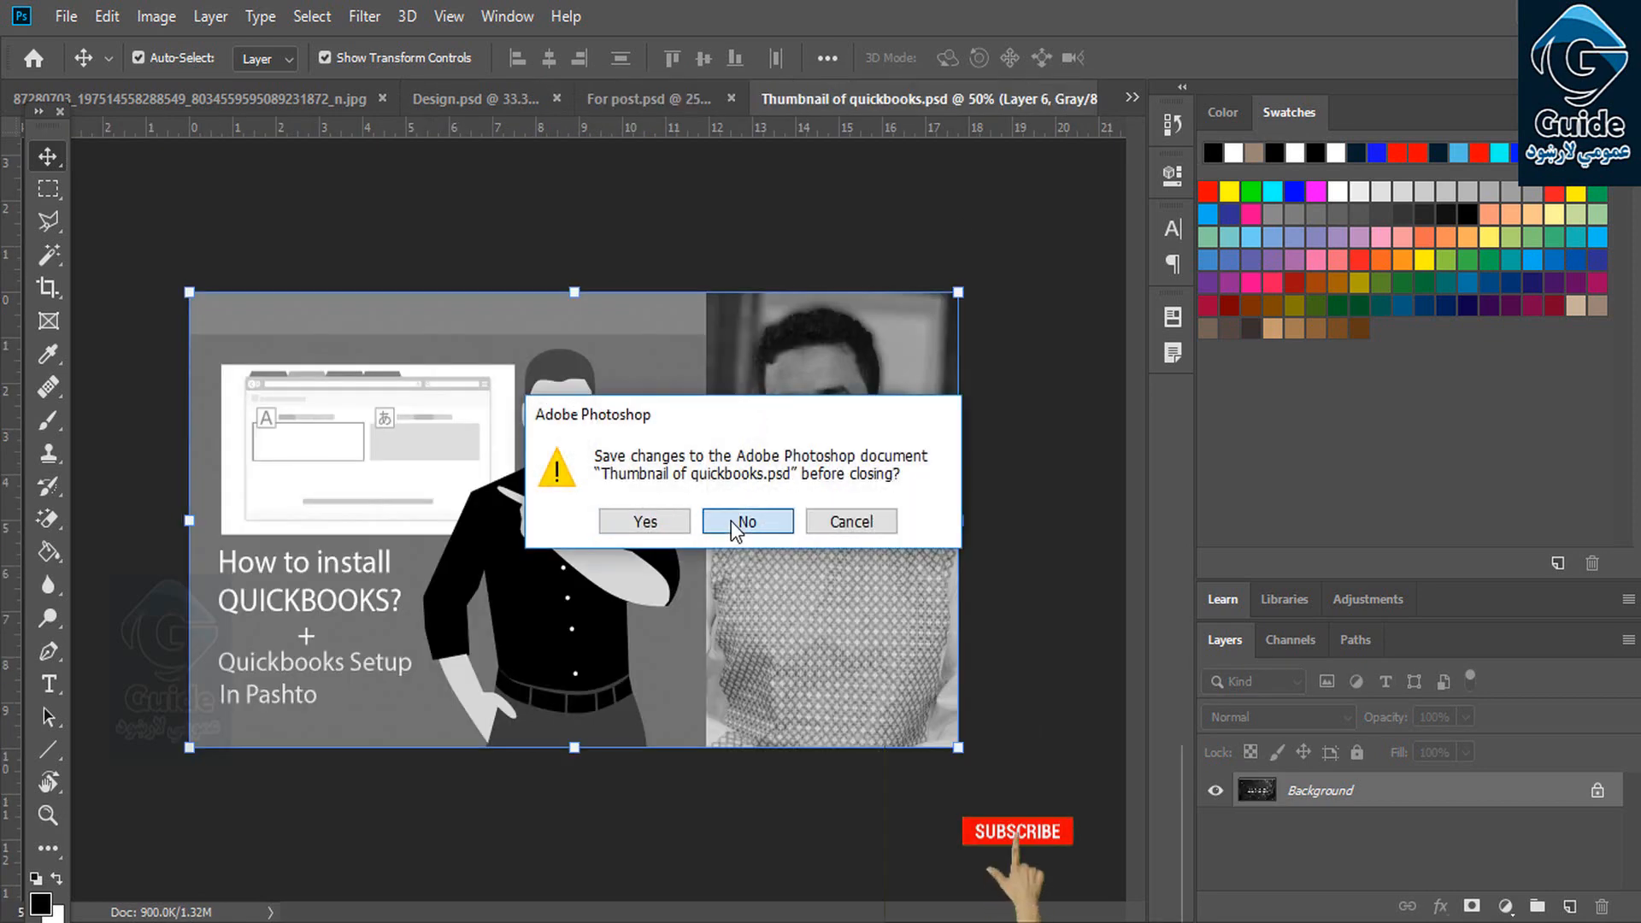
Try Folder as the batch destination, open its folder picker, and cancel the batch setup.
click(67, 16)
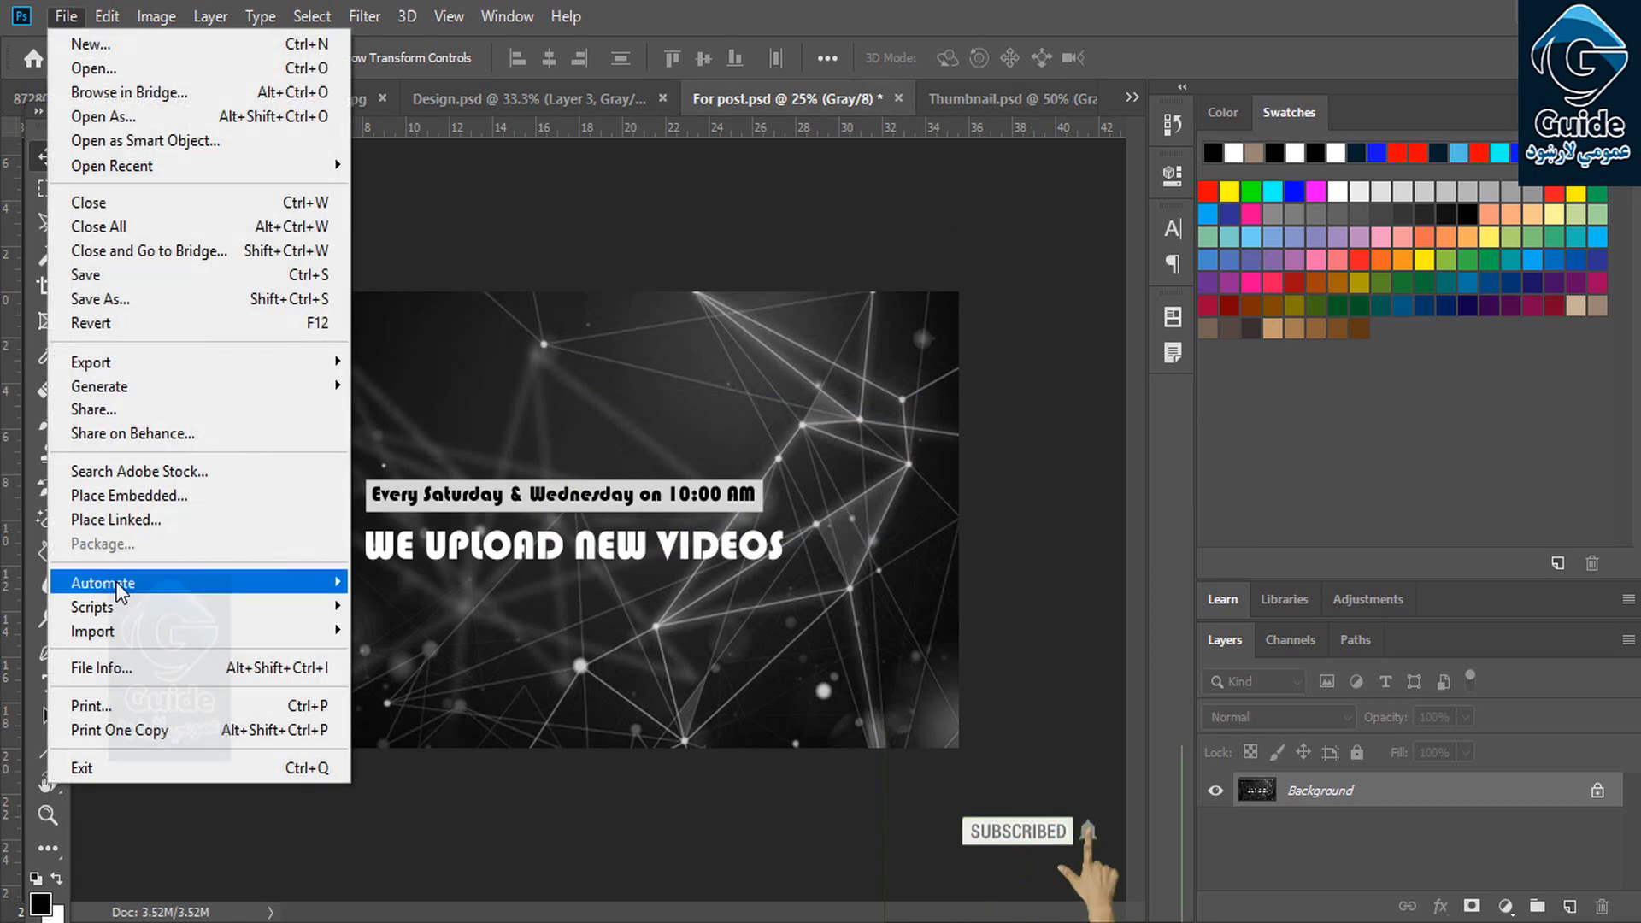
mouse_move(102, 583)
click(381, 580)
click(882, 252)
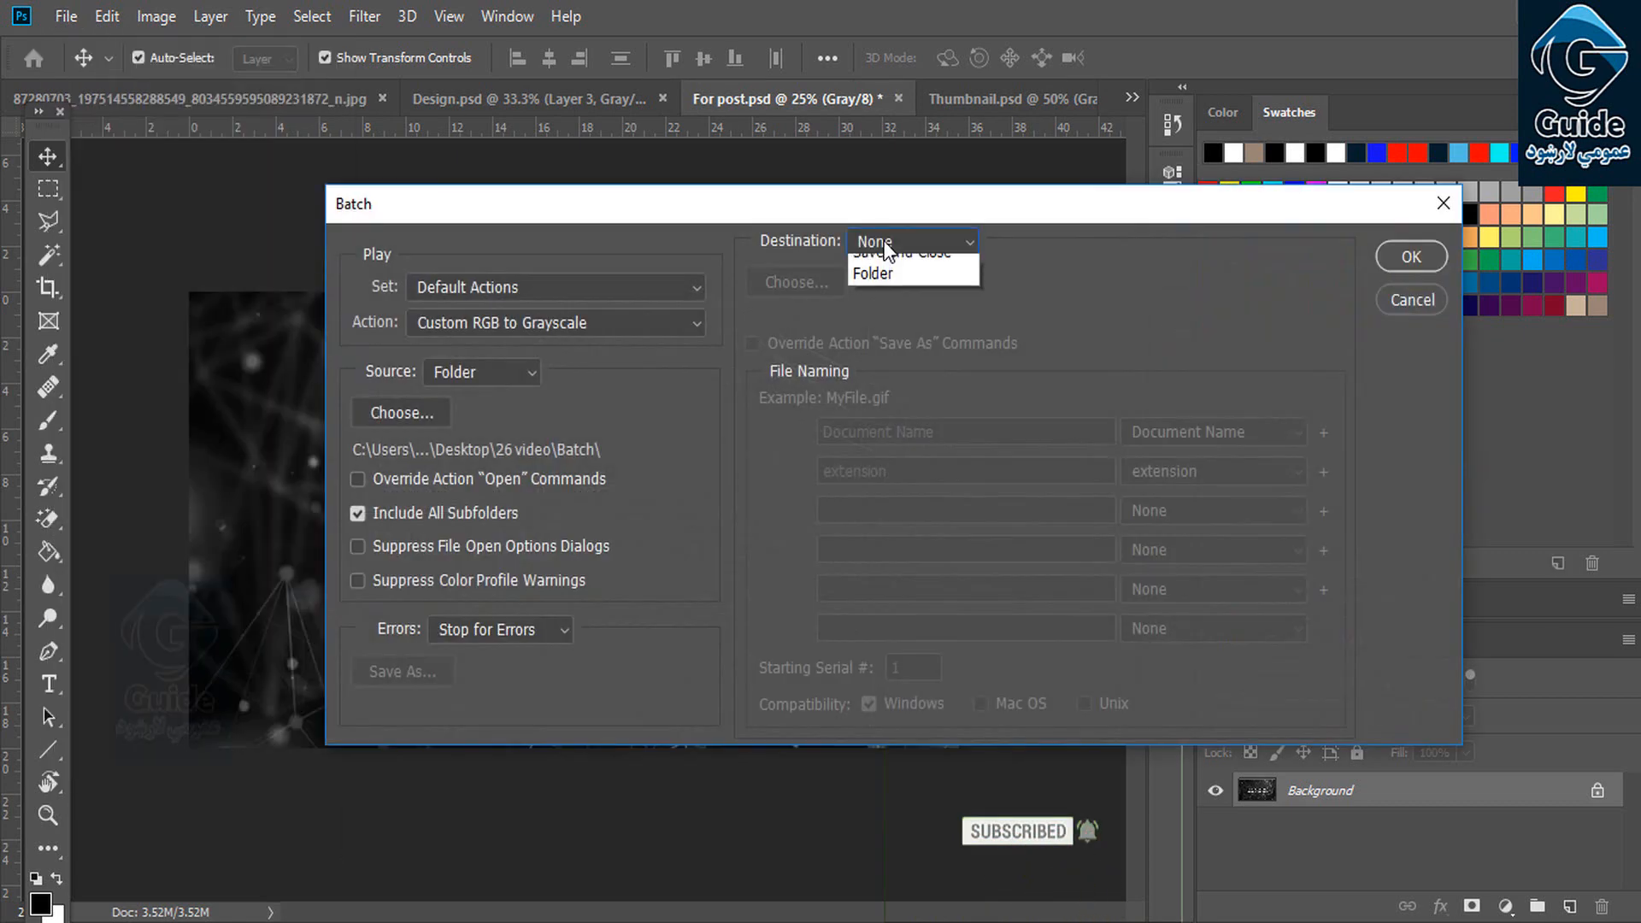
click(882, 317)
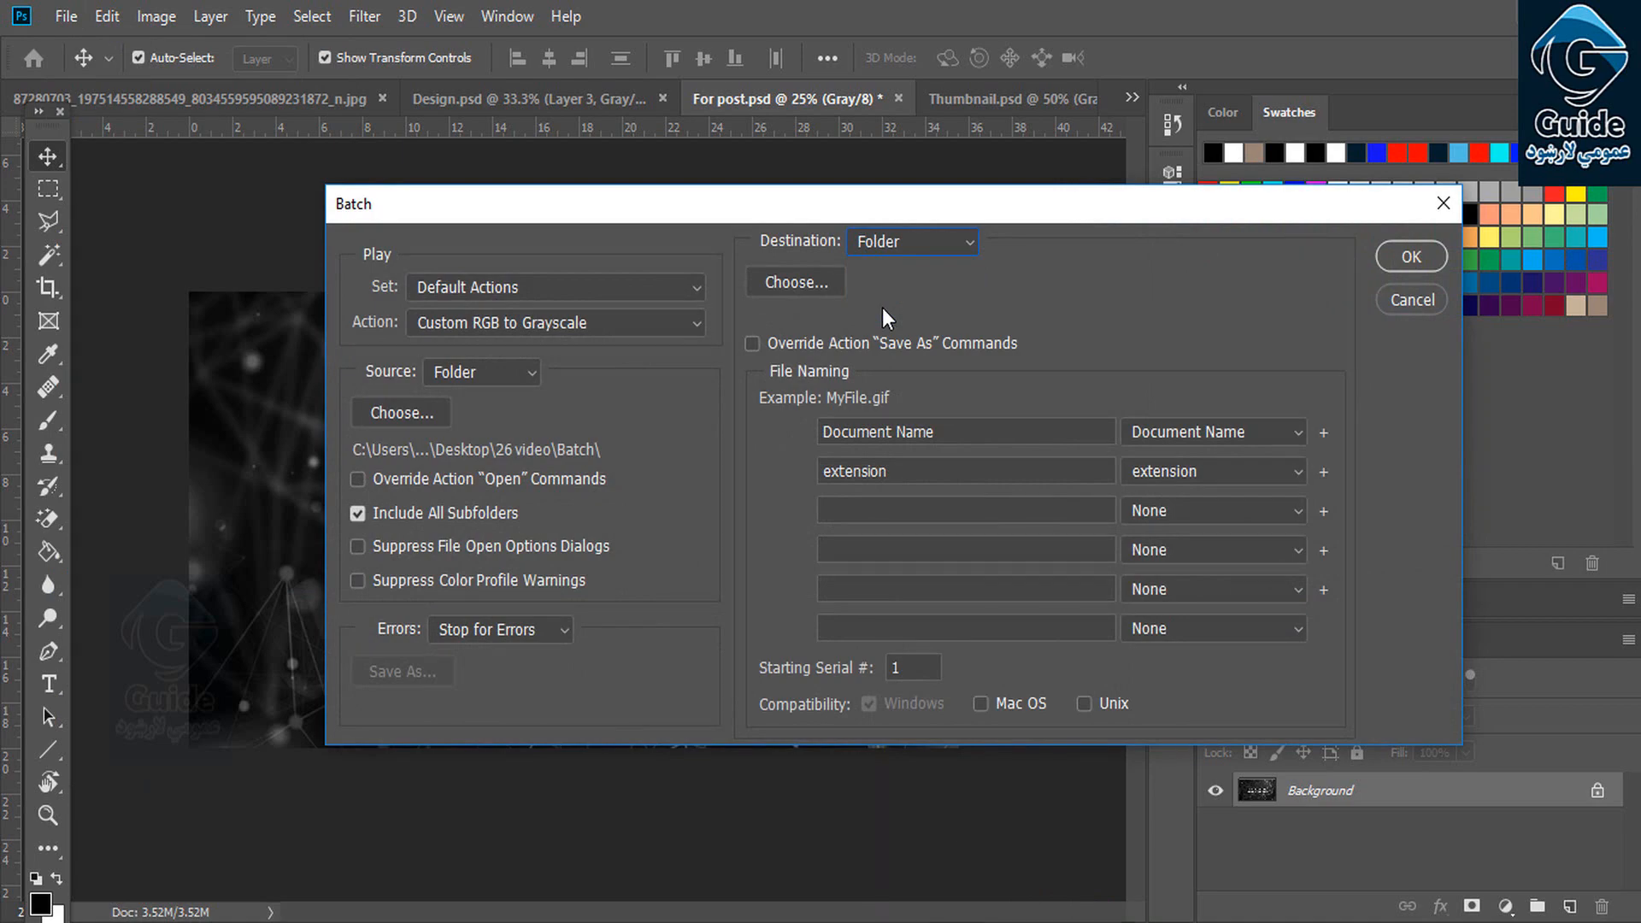
click(808, 282)
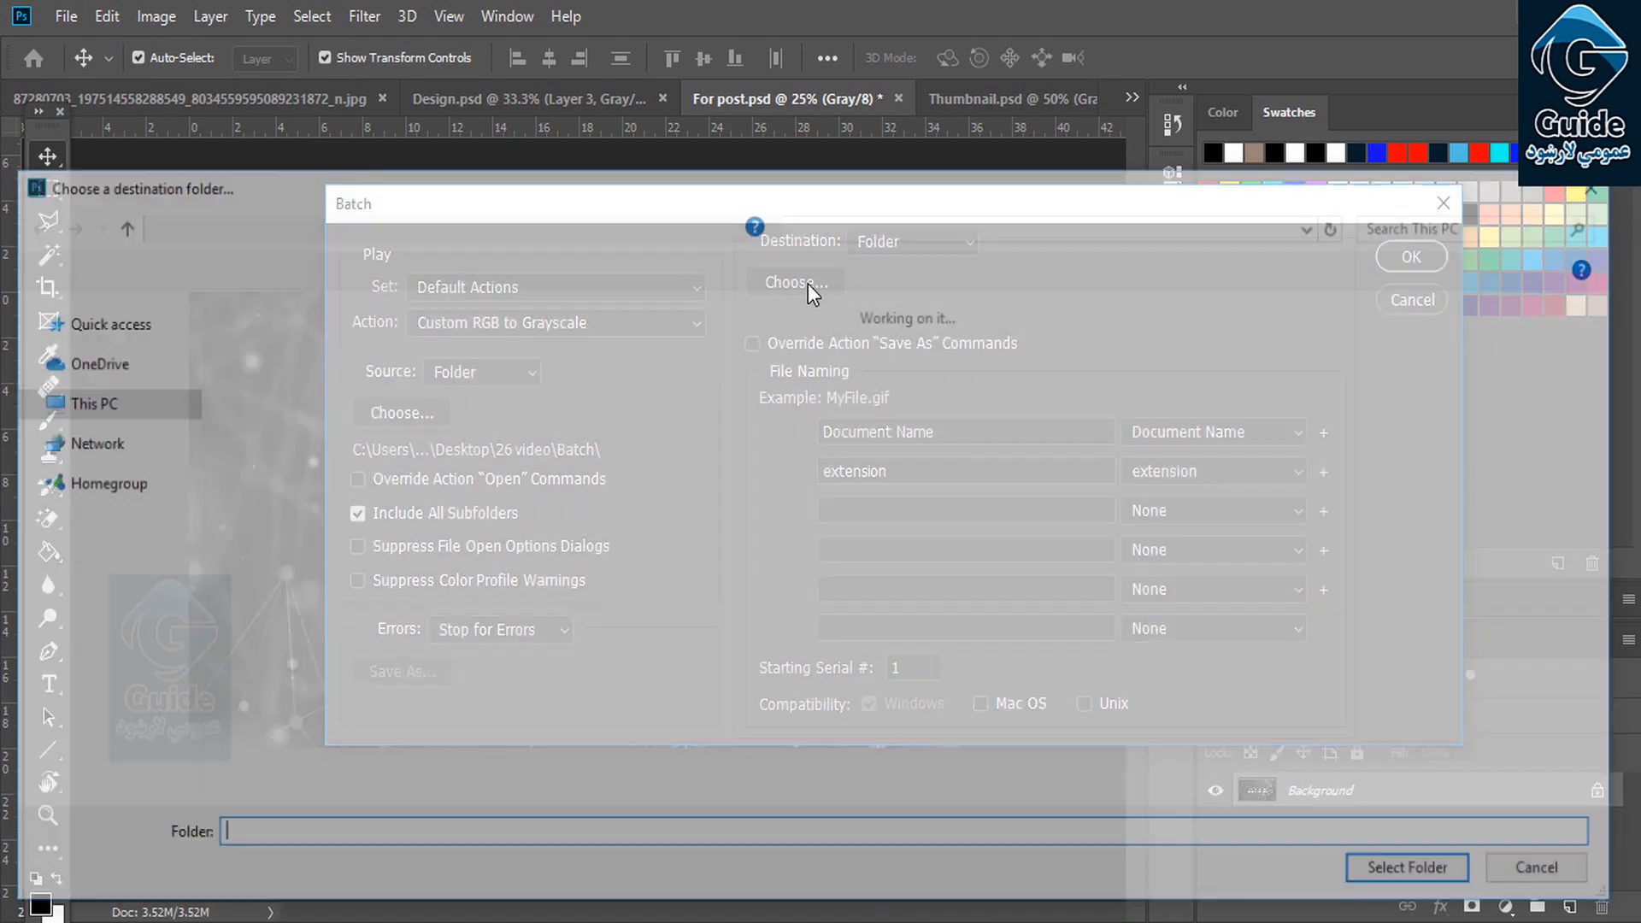
click(1614, 194)
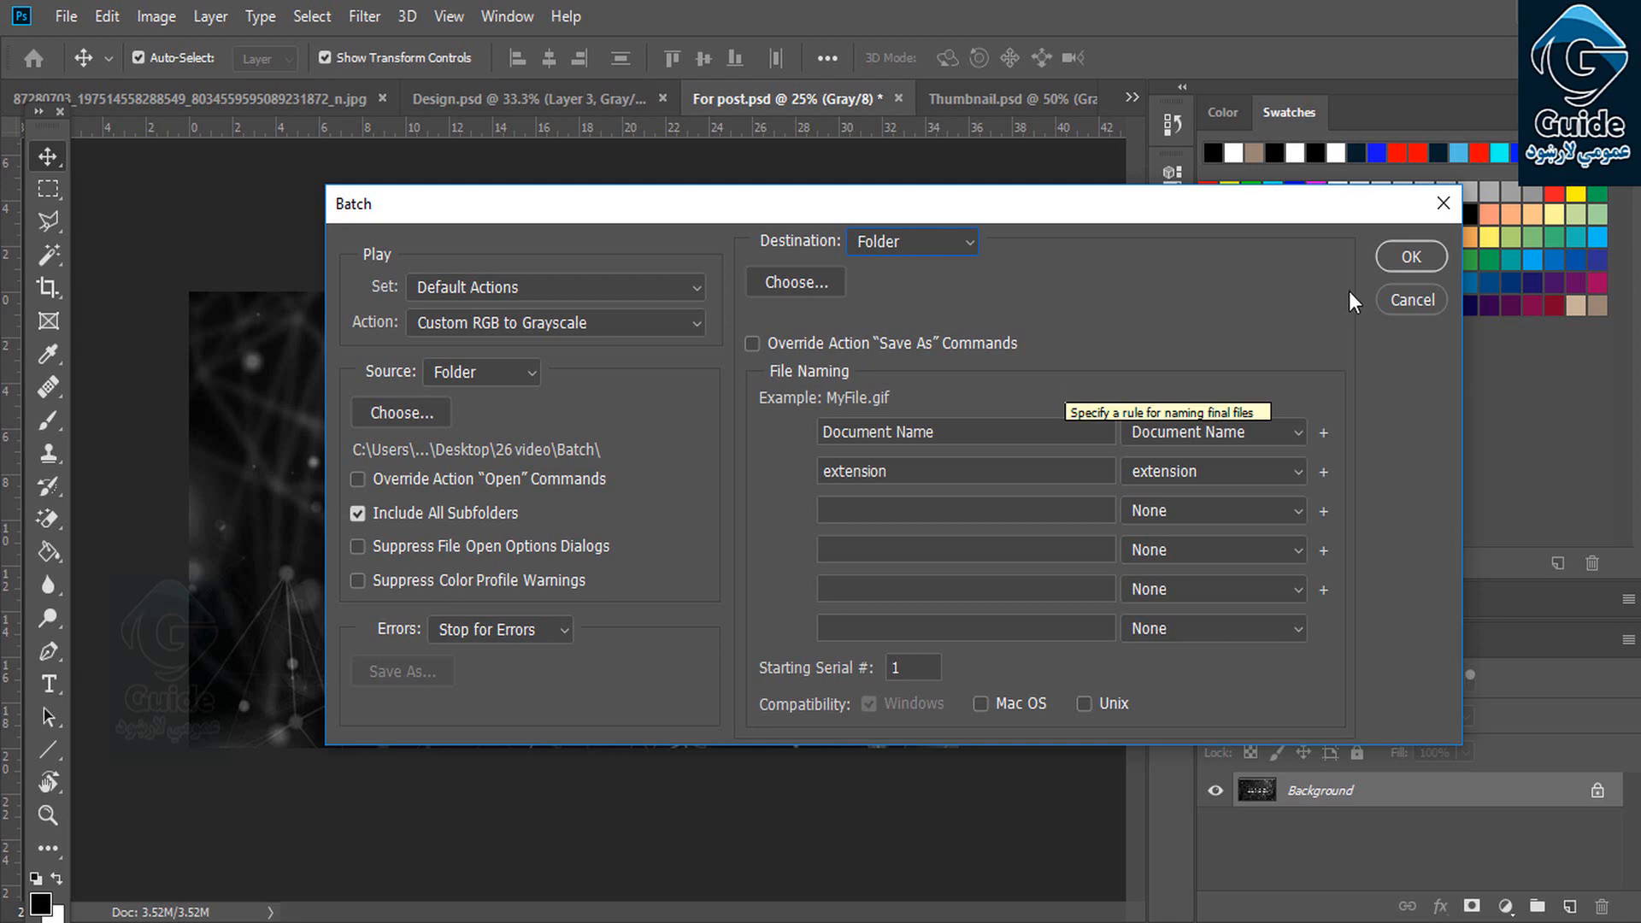
click(1406, 297)
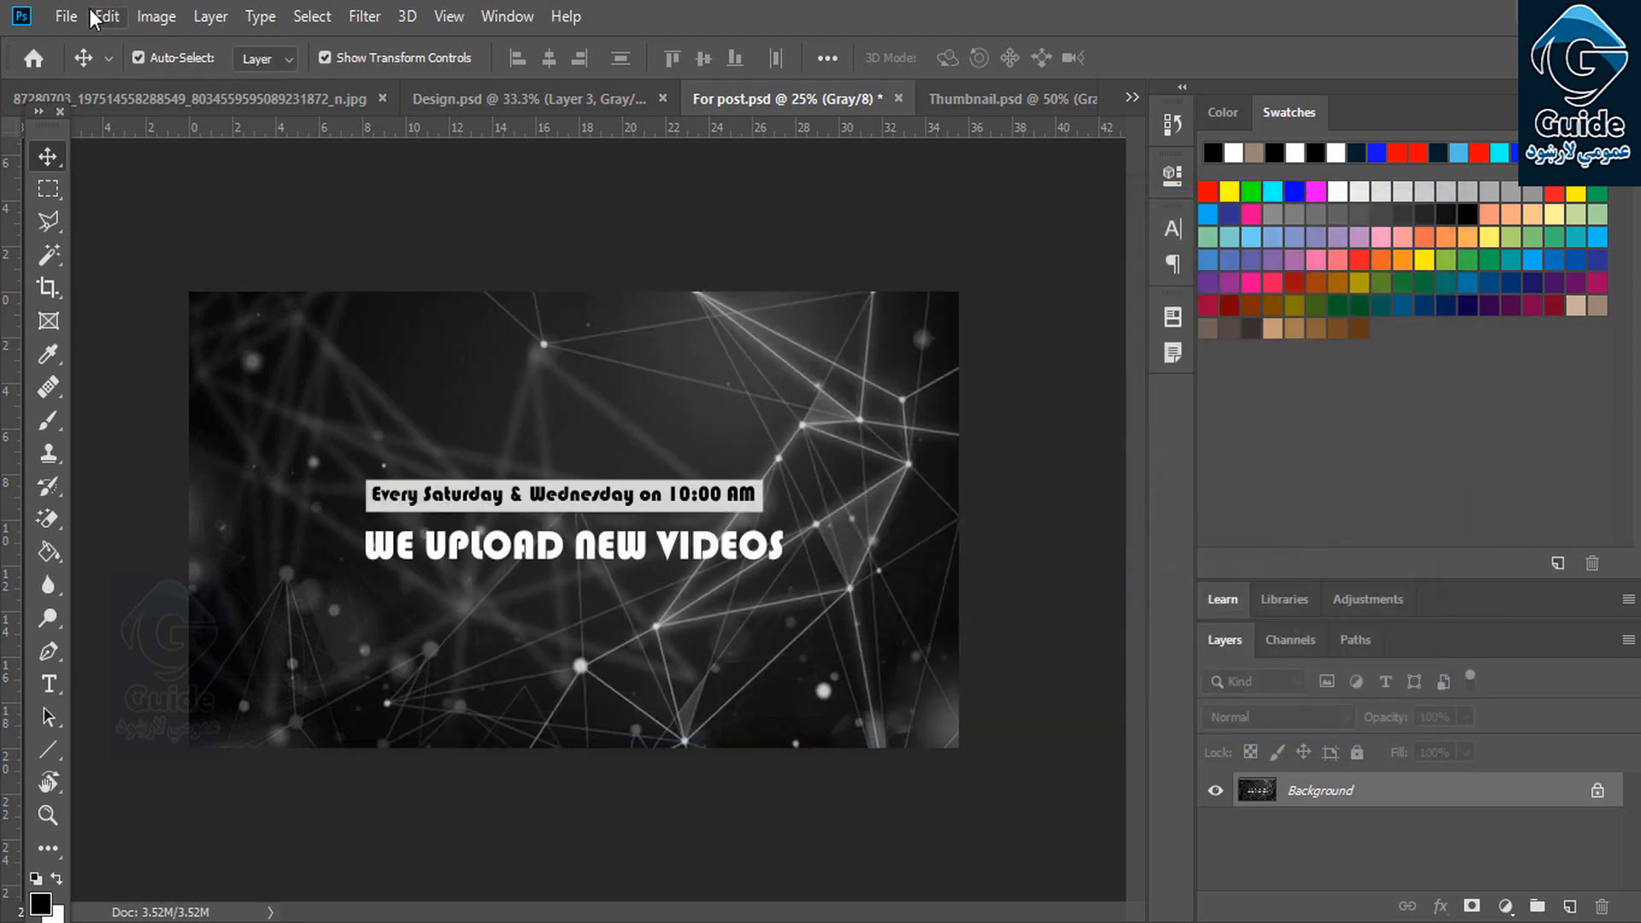
Start a PDF Presentation and add the open files as its source files.
click(66, 16)
mouse_move(171, 581)
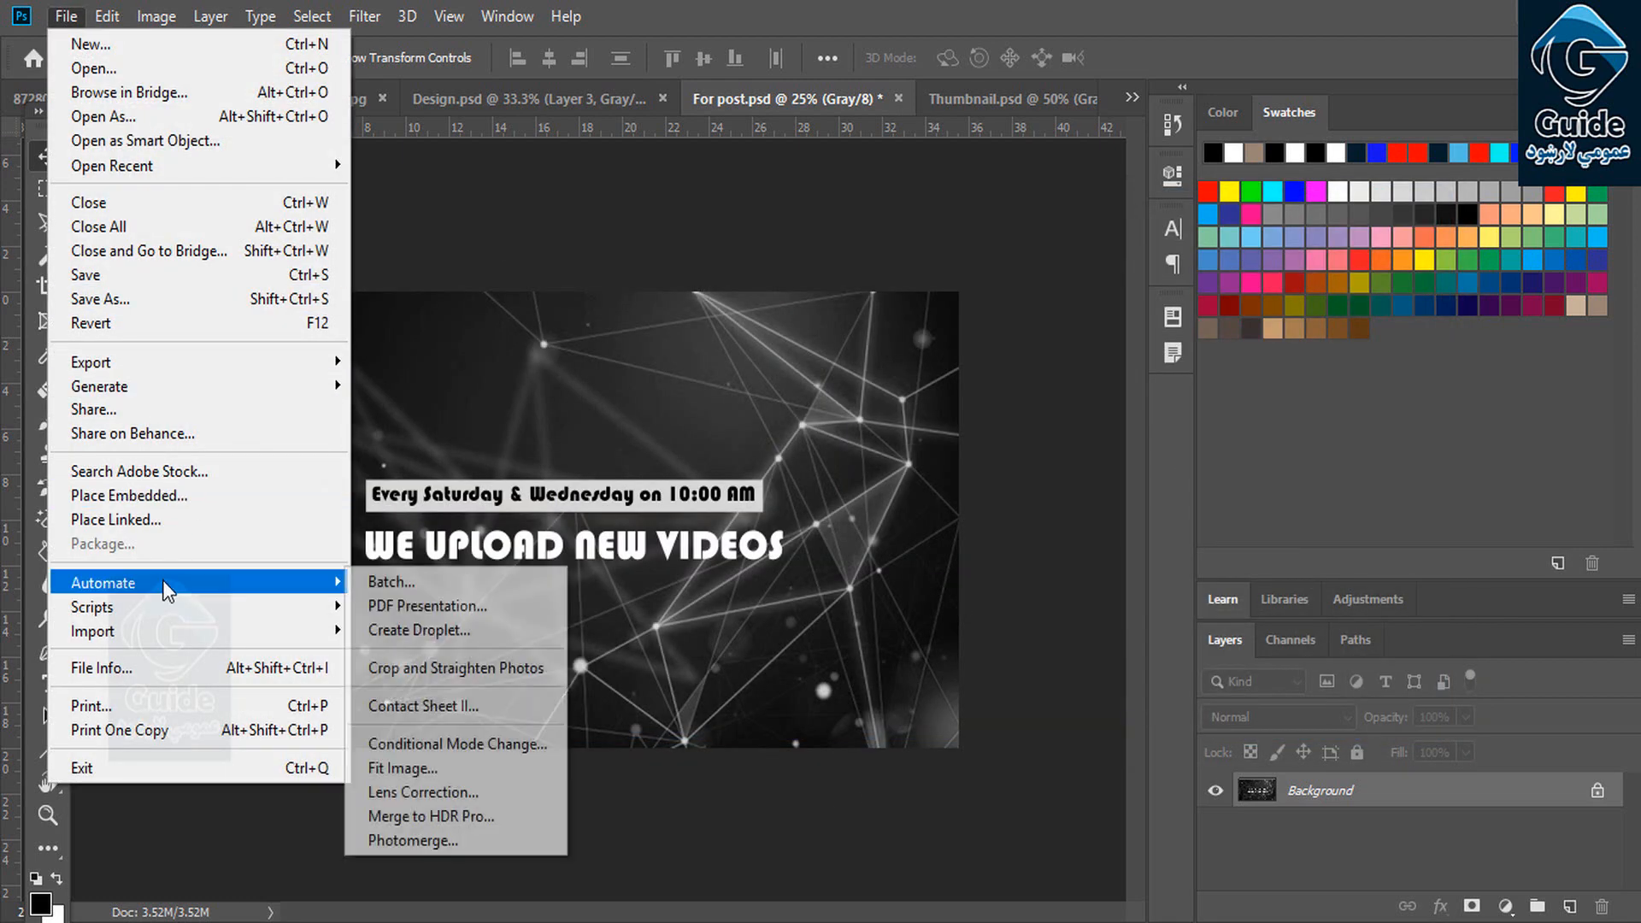
click(422, 608)
drag(634, 127, 630, 308)
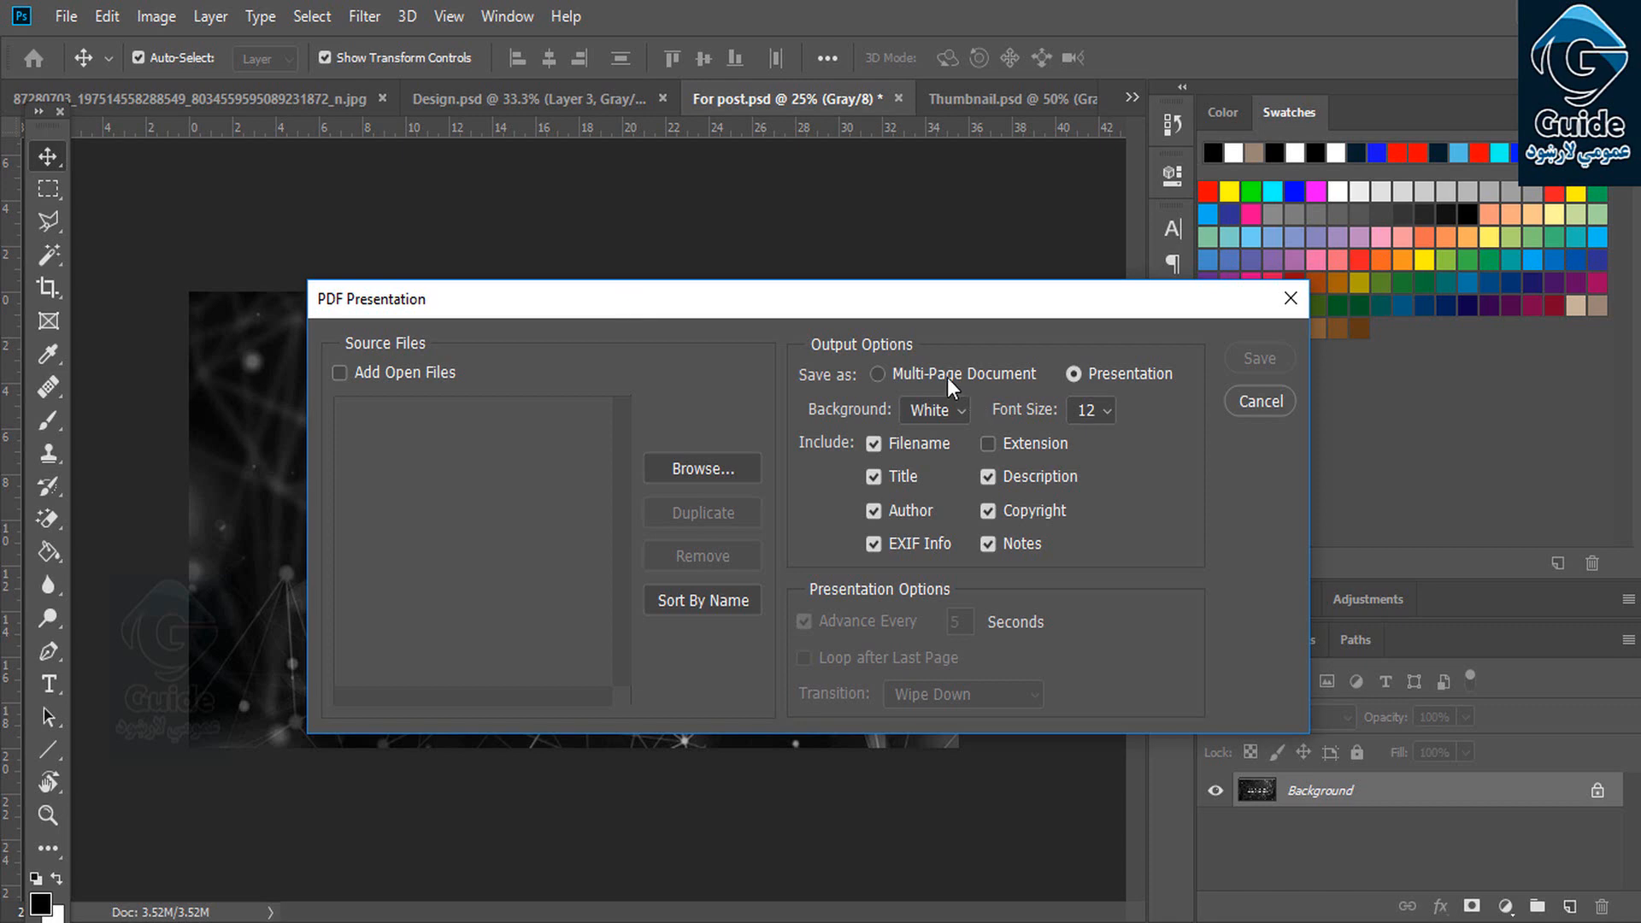
click(376, 372)
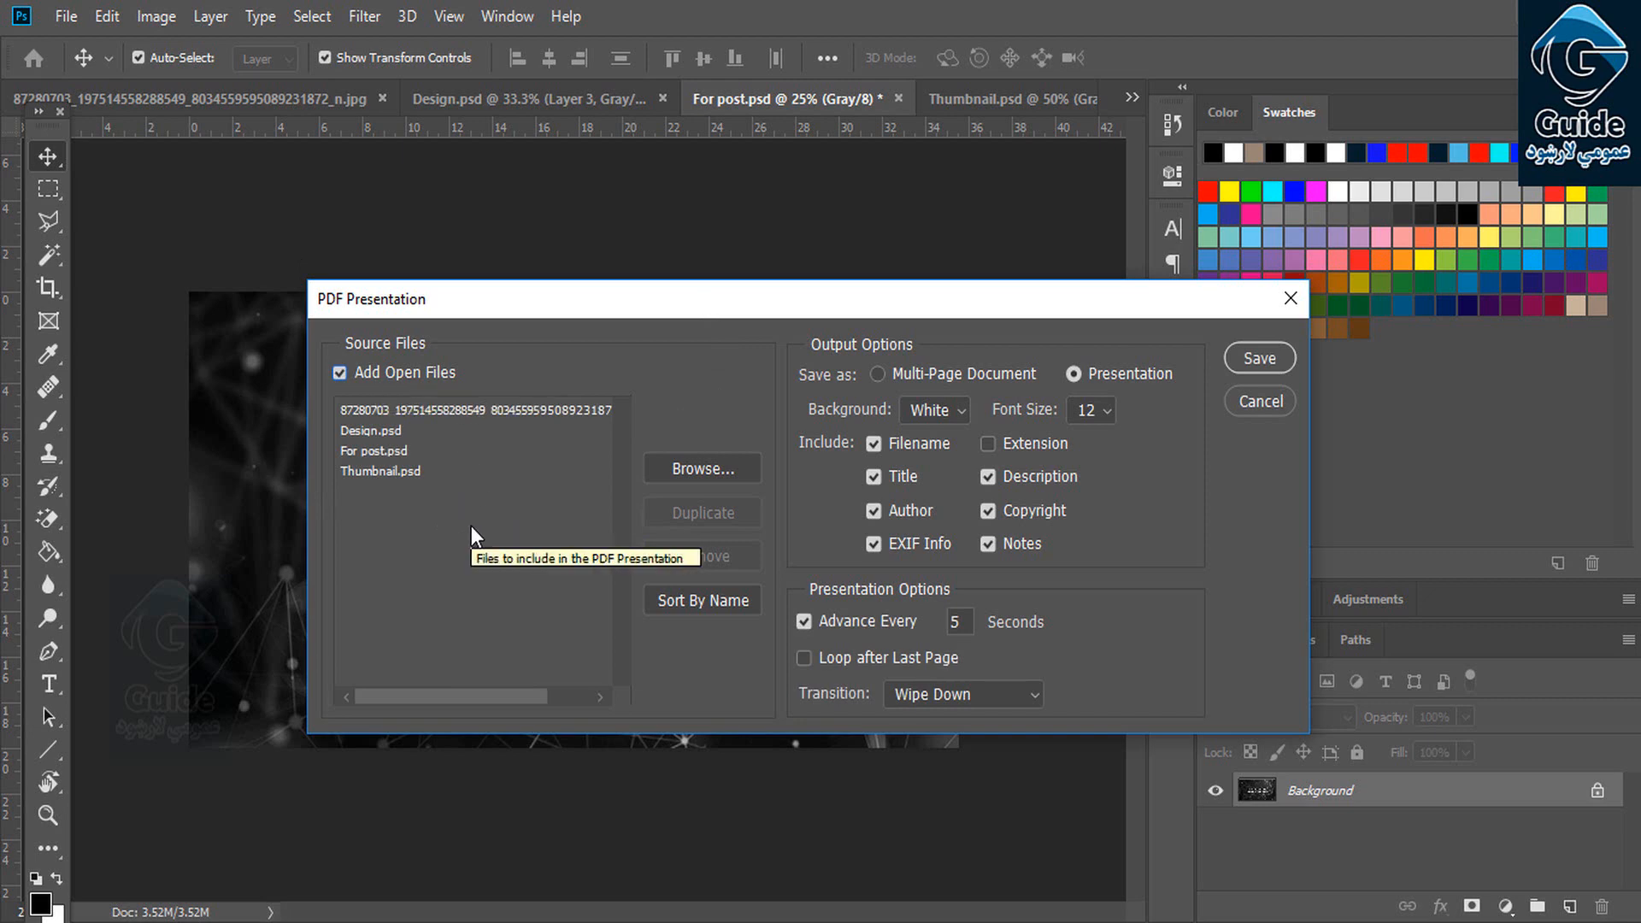
Duplicate the first JPG in the source file list and remove the copy.
click(397, 410)
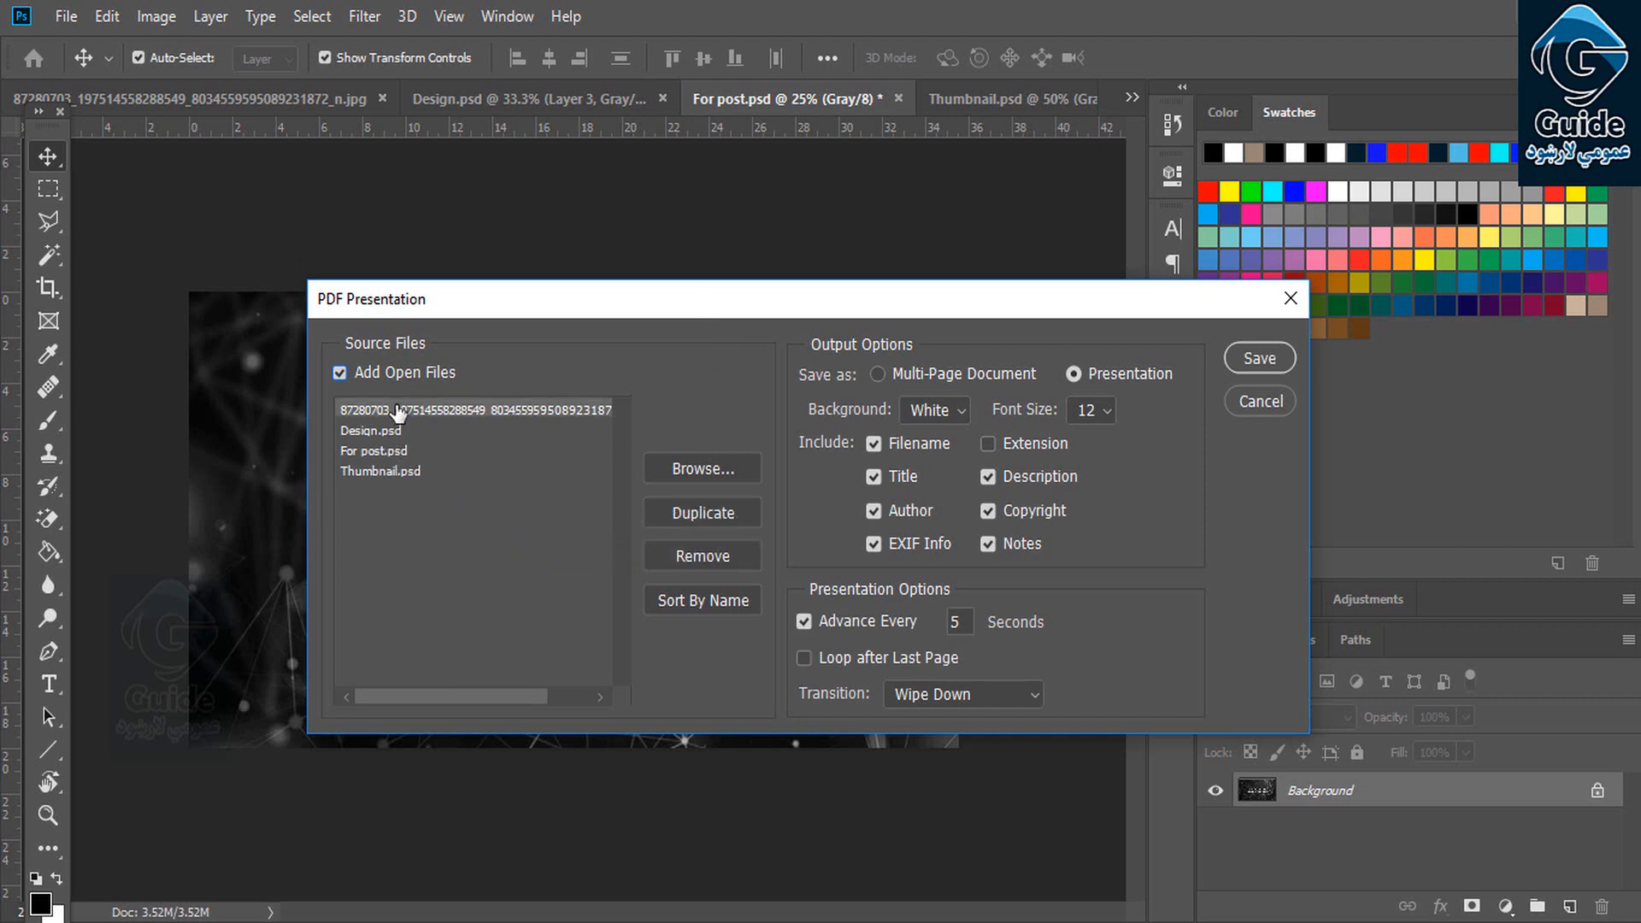
click(692, 512)
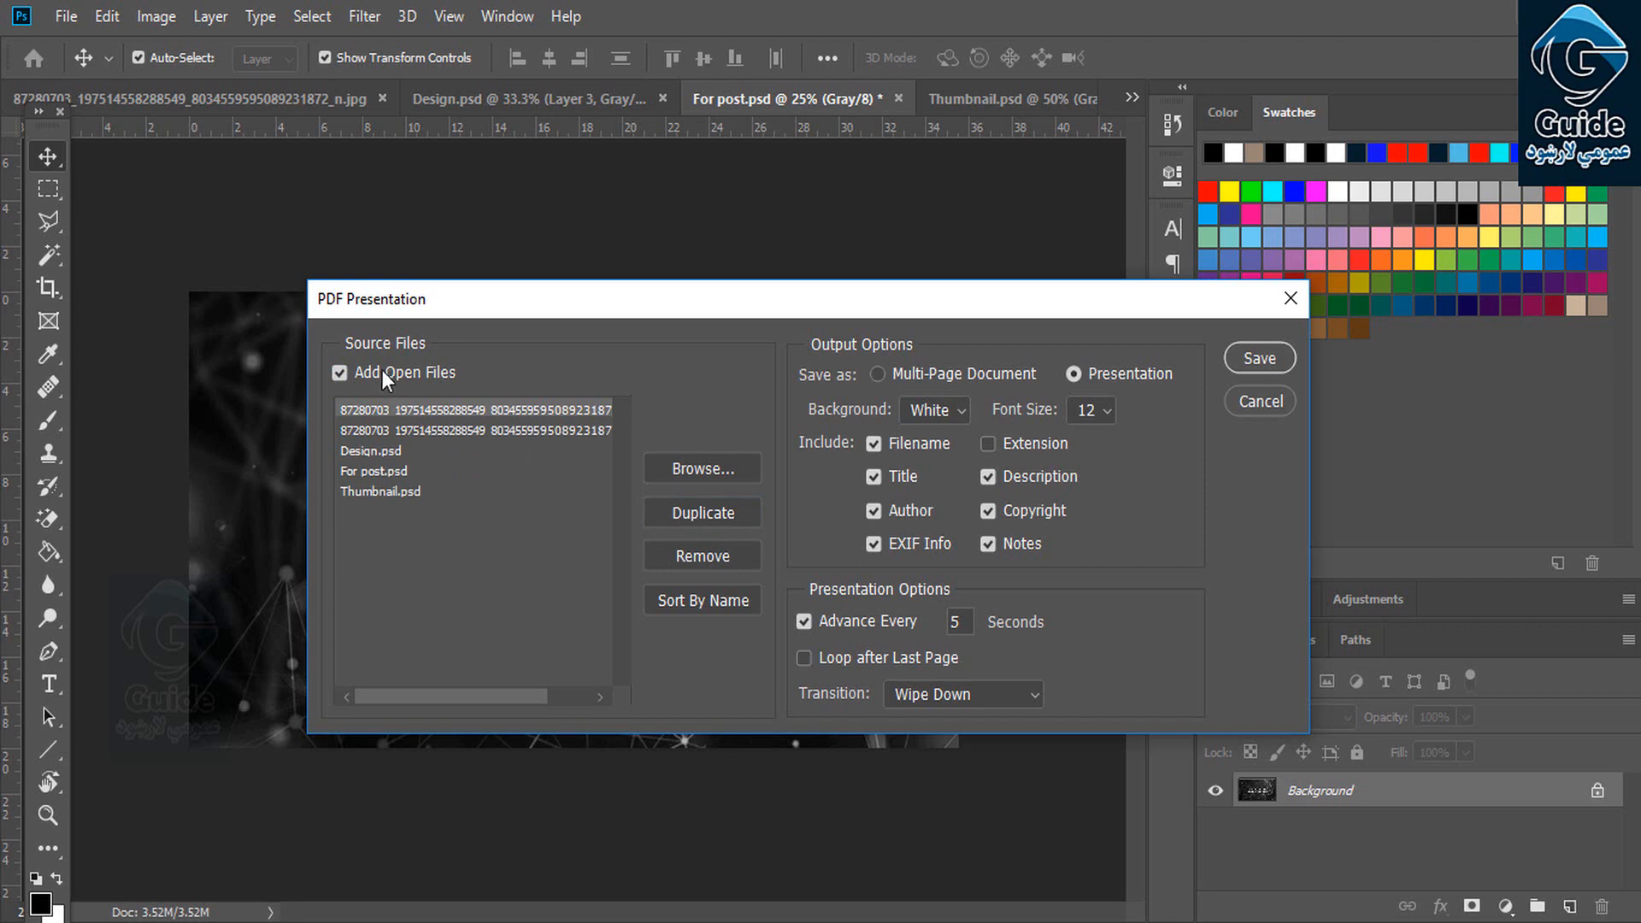
click(401, 431)
click(694, 560)
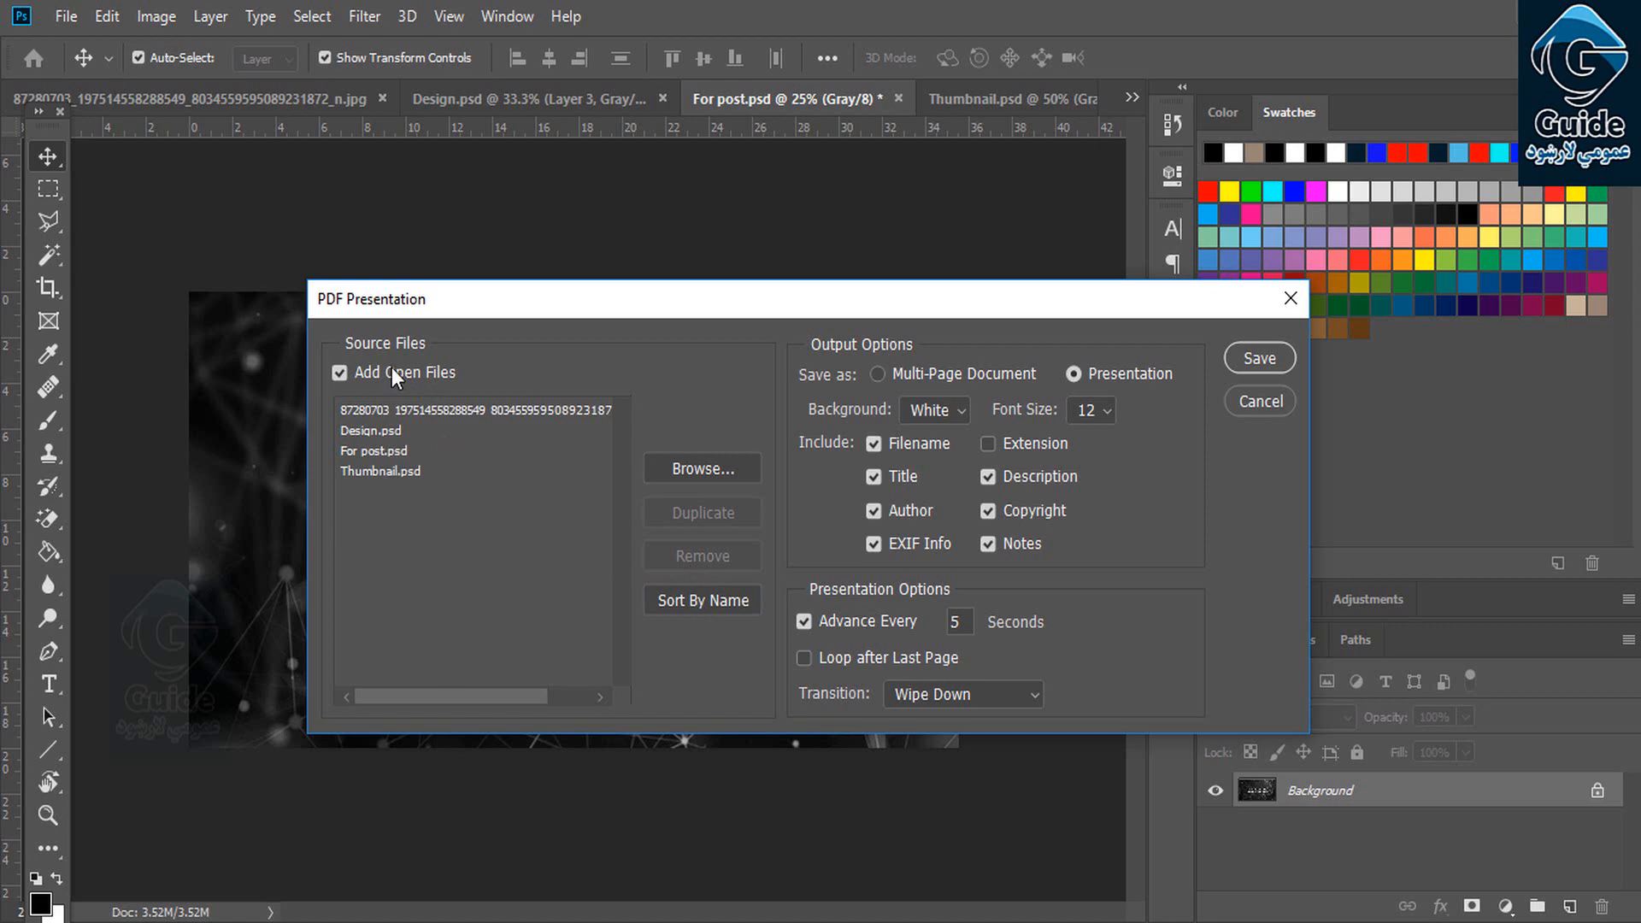
Replace the open files with all the images from the PDF presentation folder inside 26 video on the Desktop.
click(359, 376)
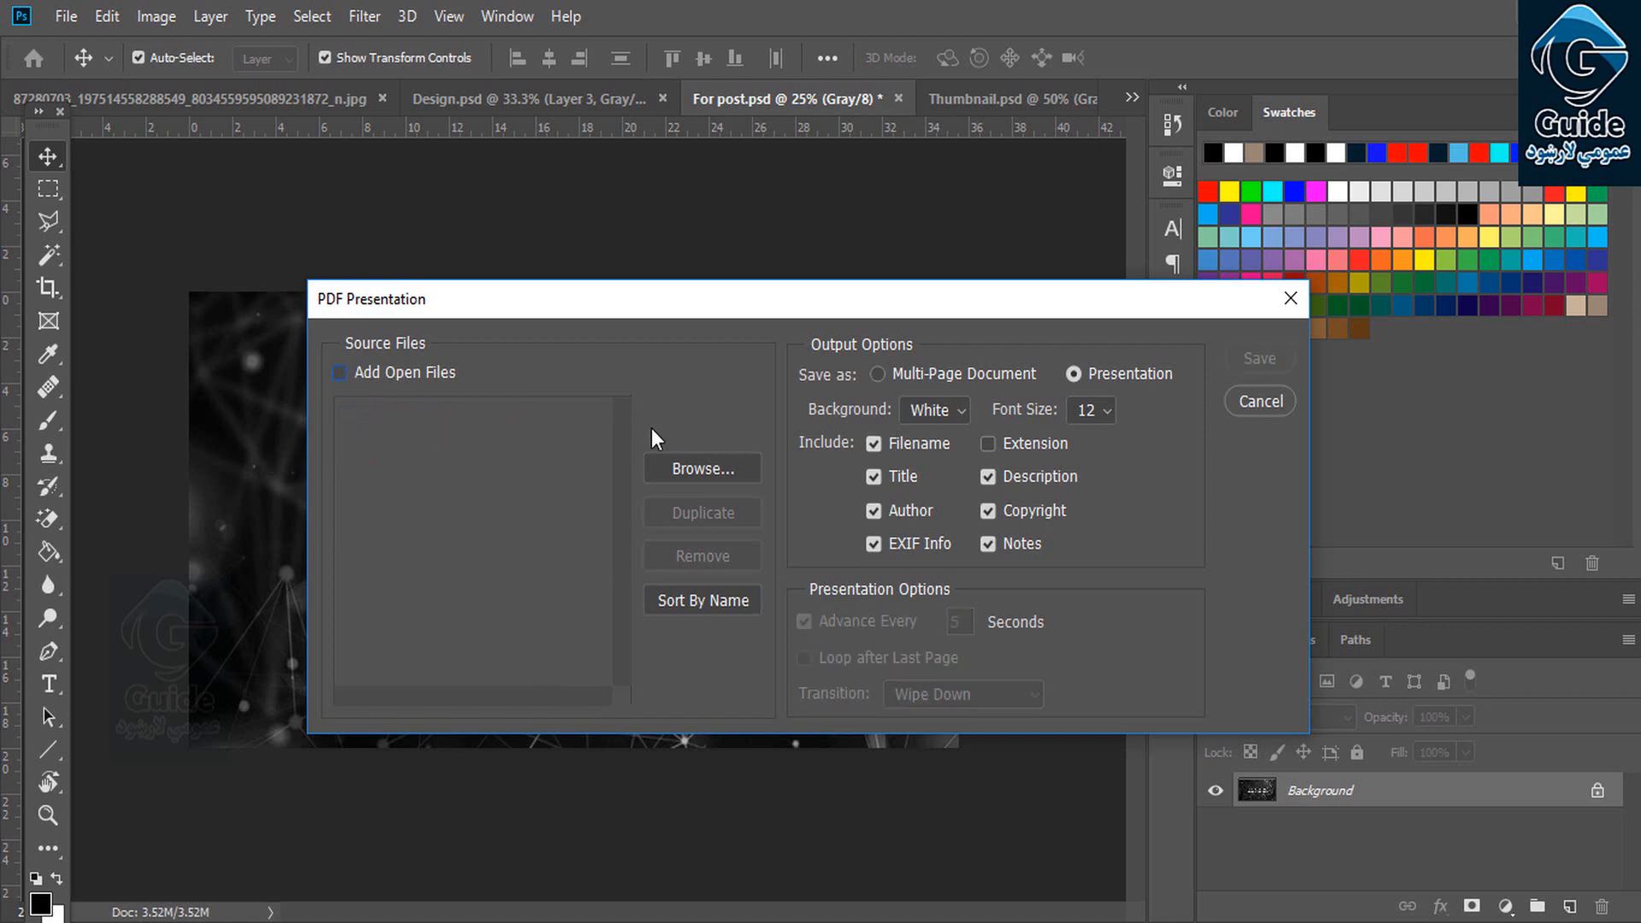
click(701, 470)
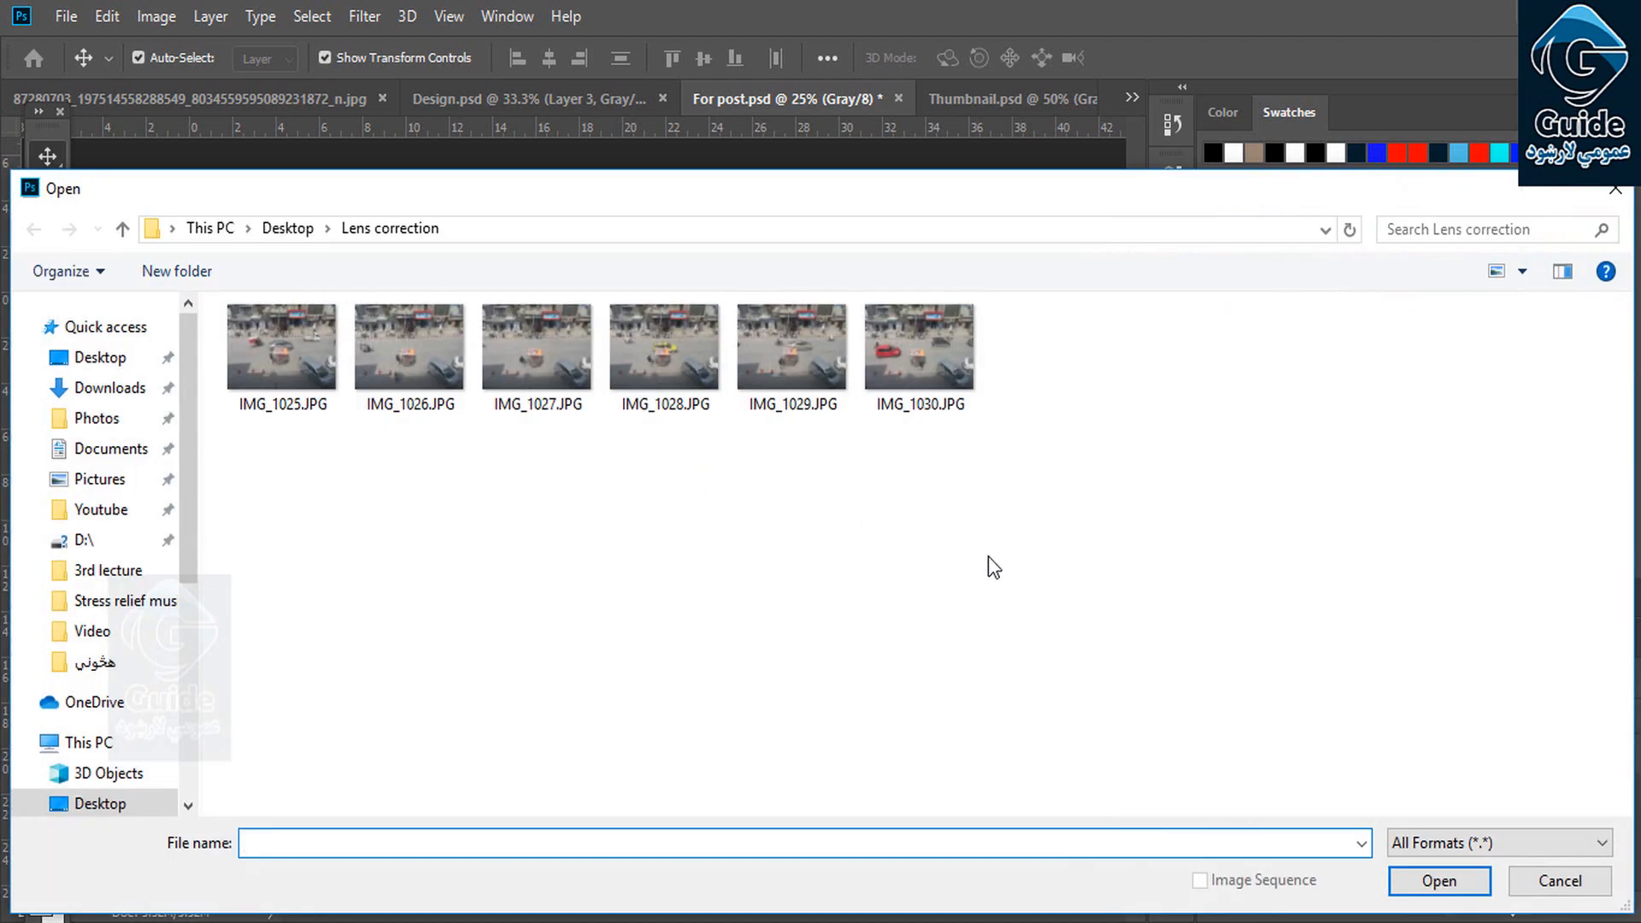
click(89, 365)
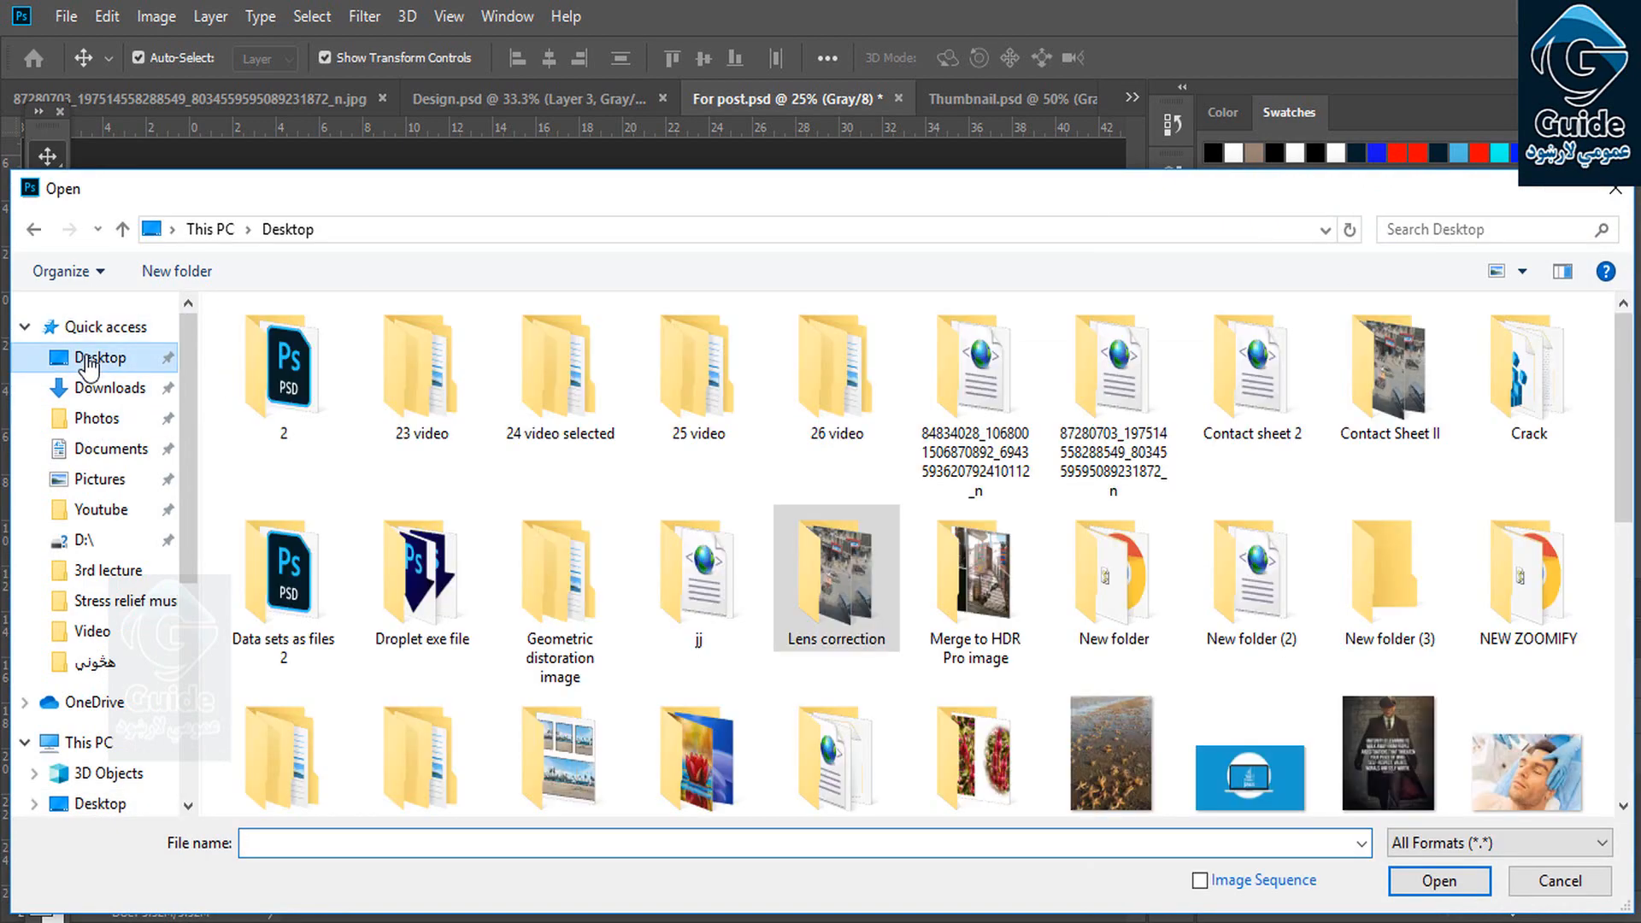
scroll(1628, 483, down, 1)
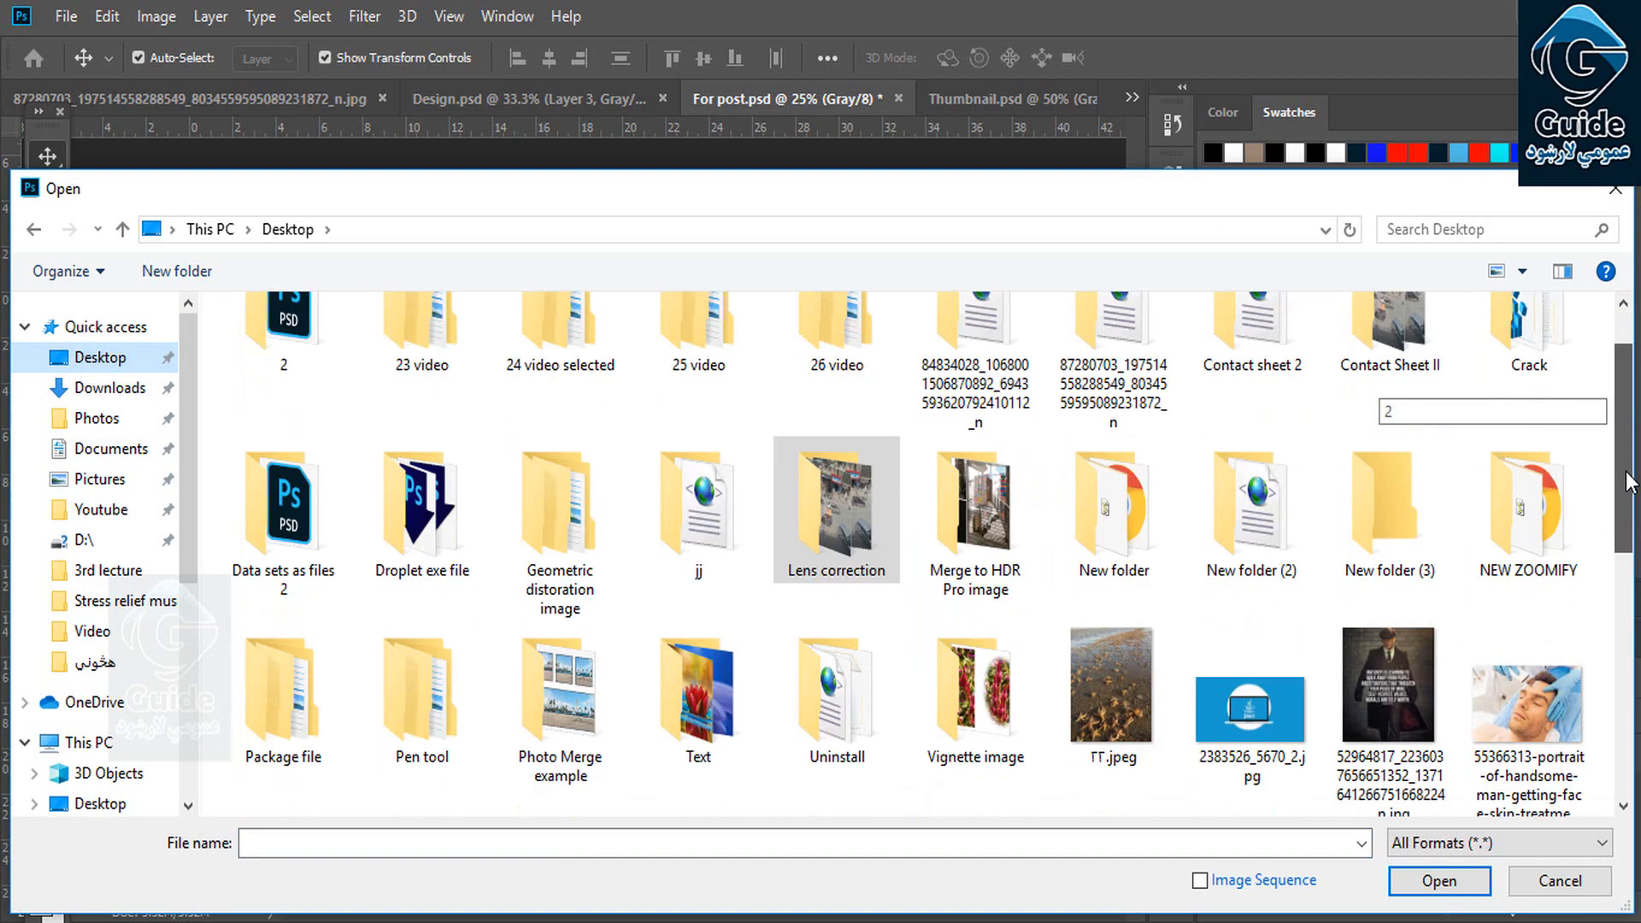
scroll(1628, 482, down, 4)
scroll(1627, 400, up, 5)
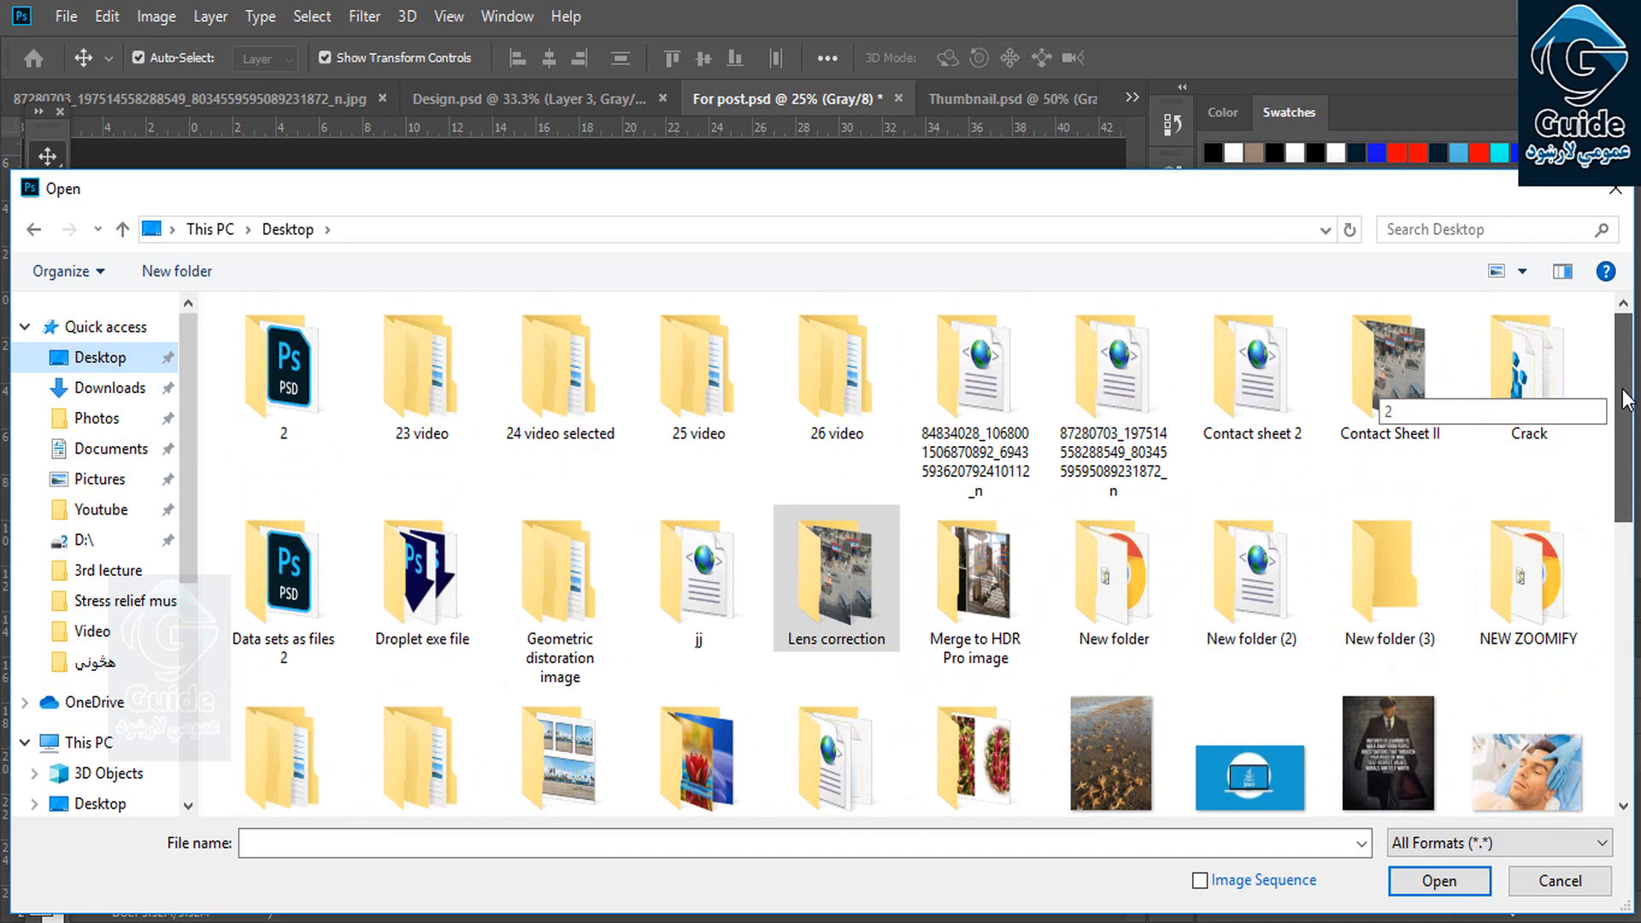
drag(1622, 390, 1623, 455)
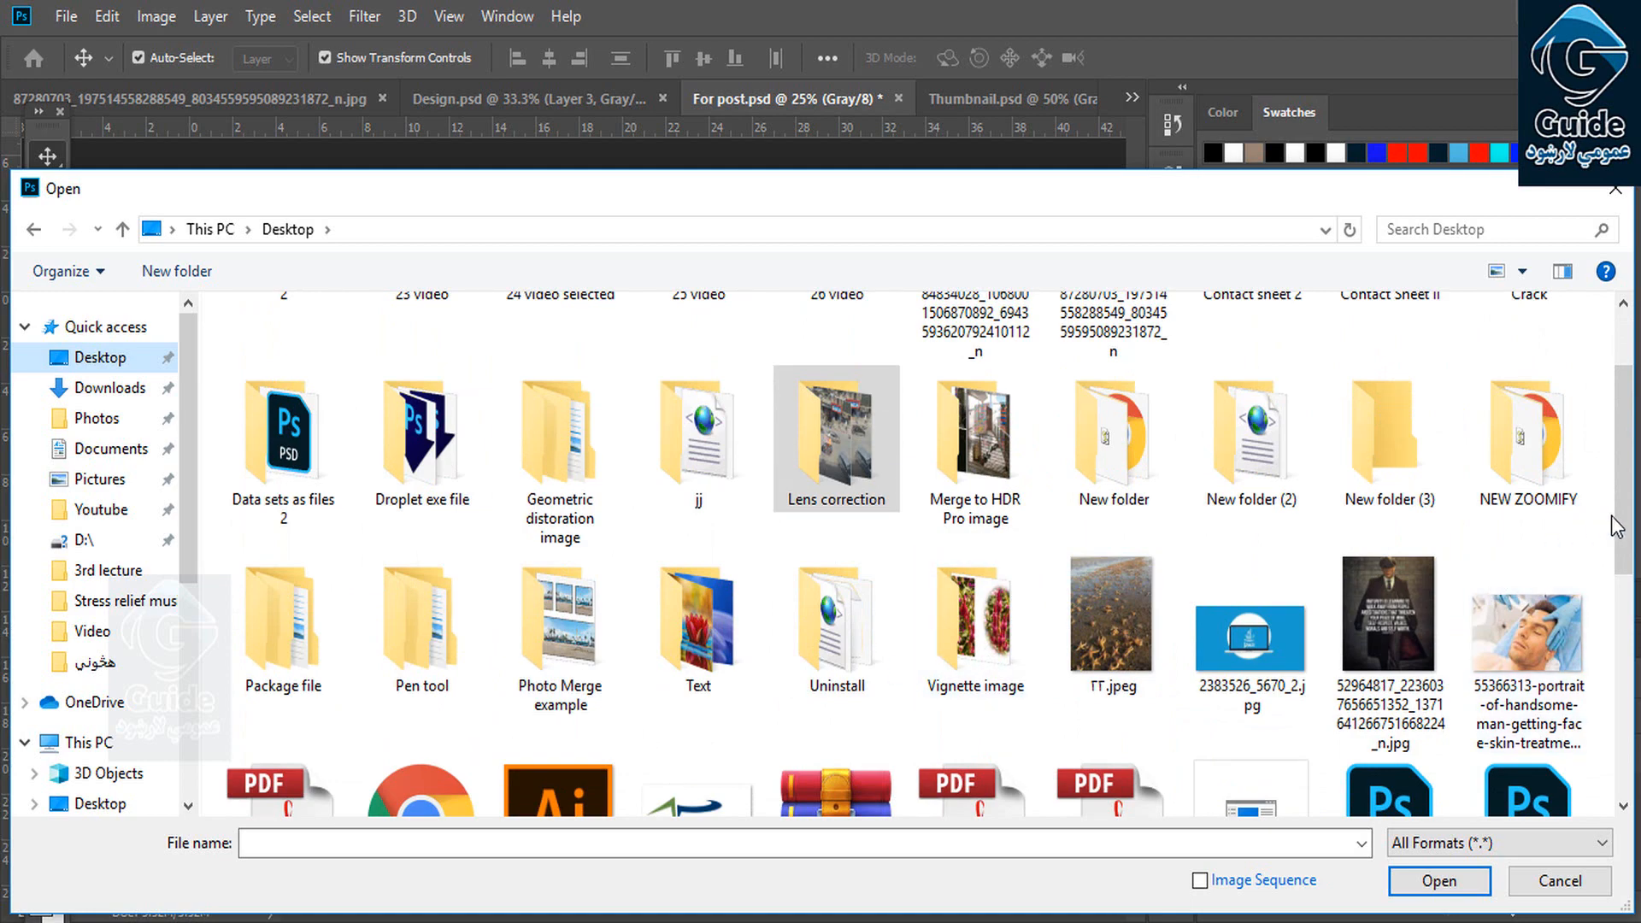
scroll(1619, 526, up, 2)
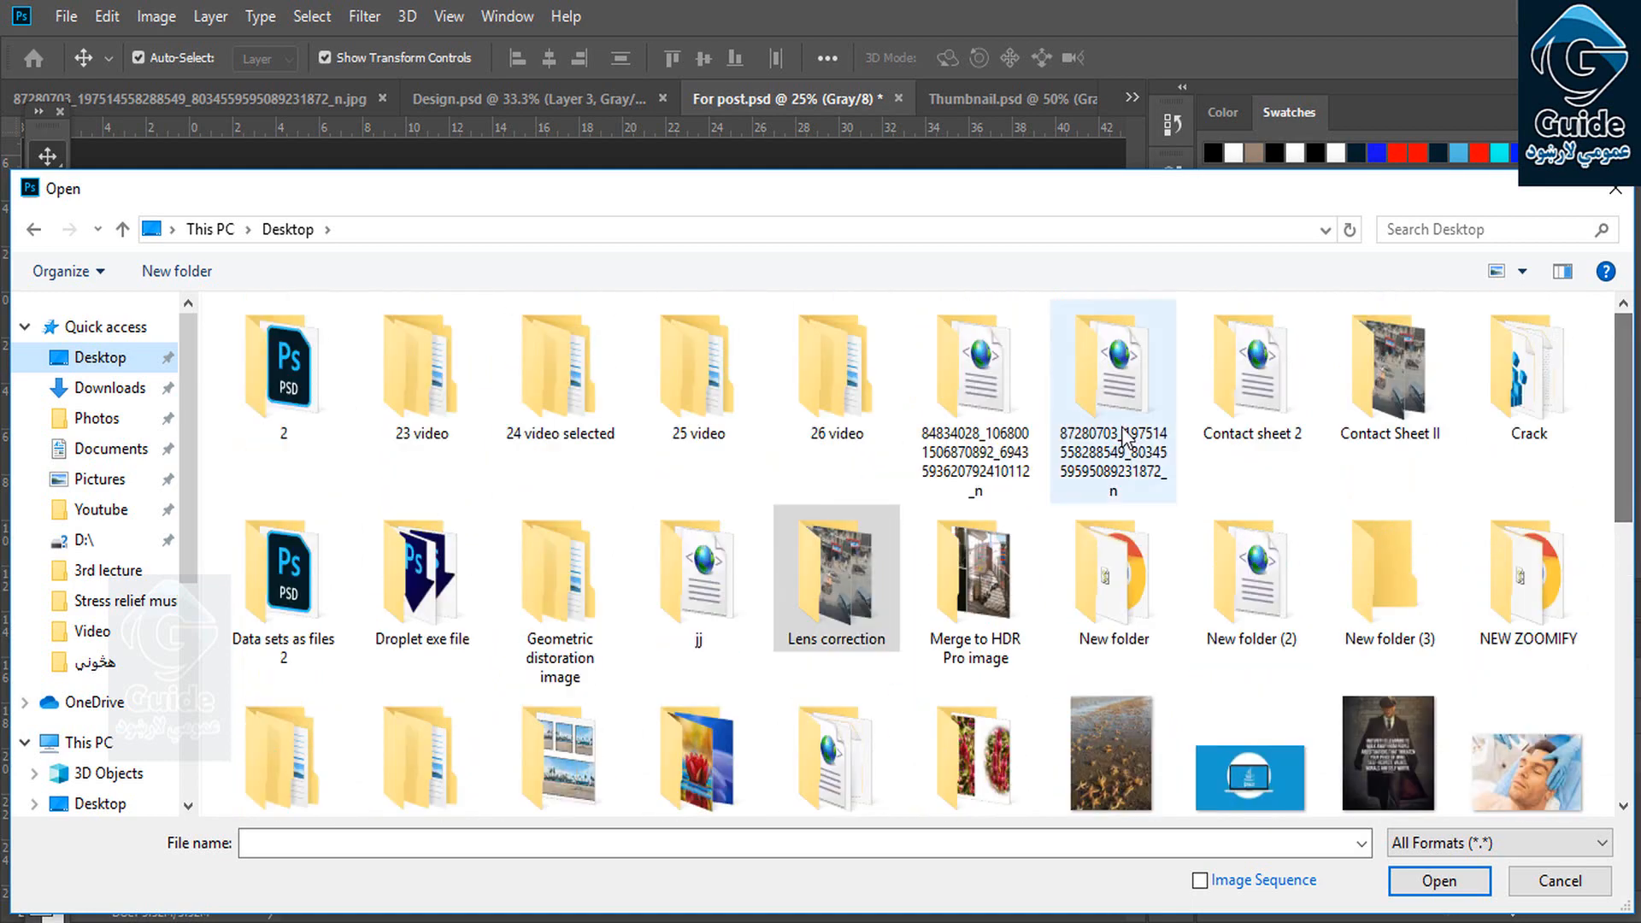
double_click(837, 377)
click(416, 403)
double_click(415, 404)
drag(901, 674, 195, 337)
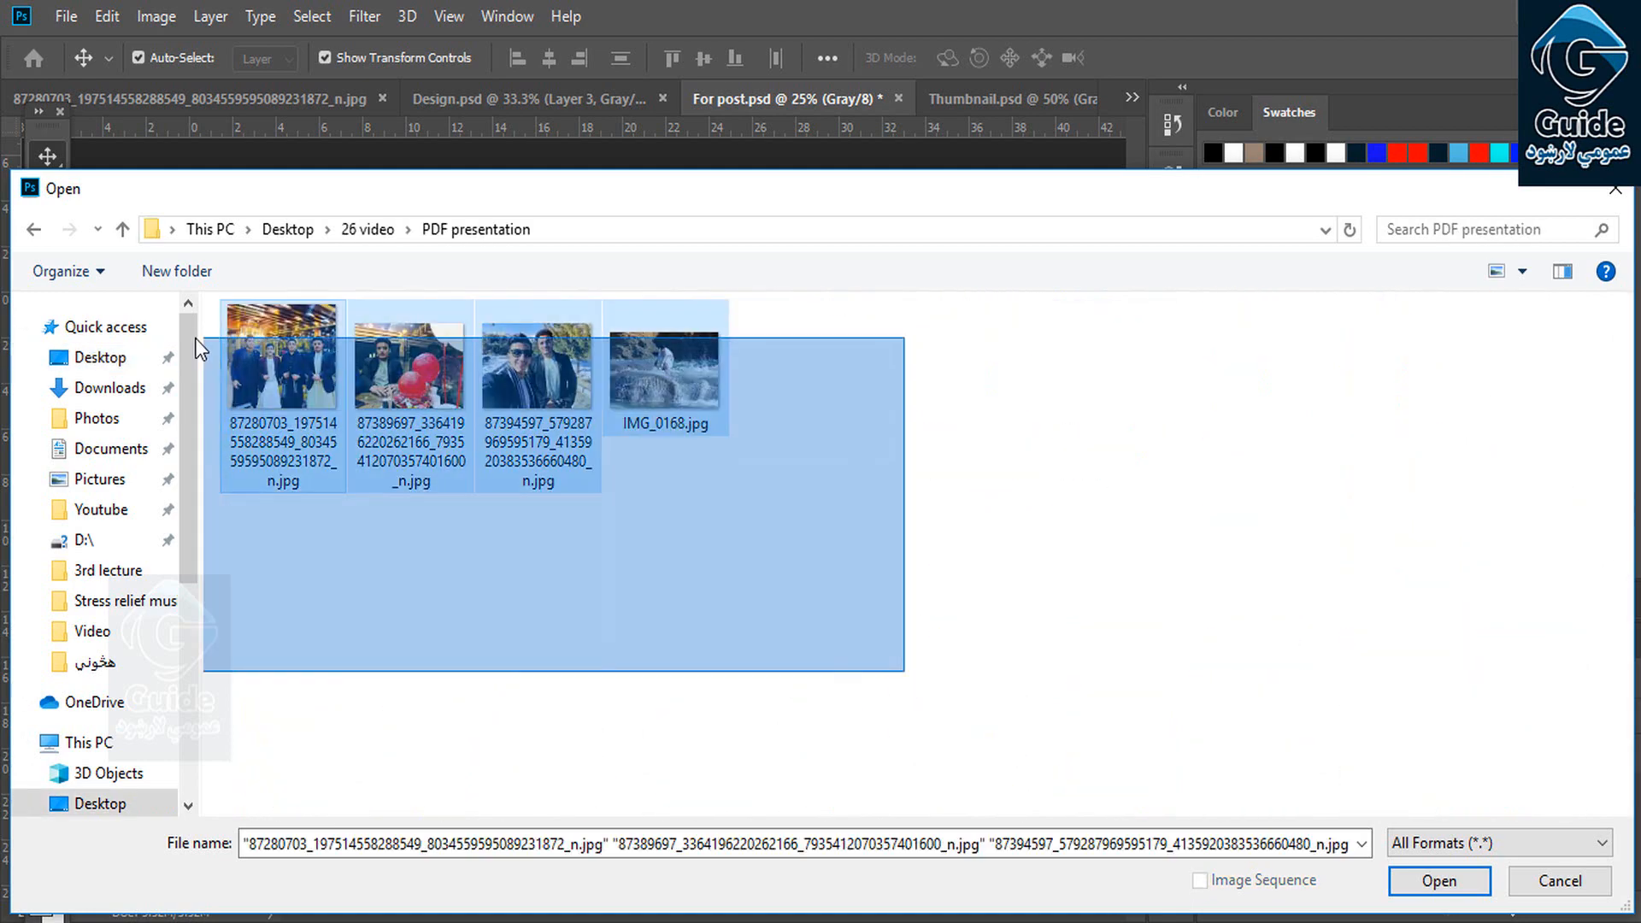
click(1439, 883)
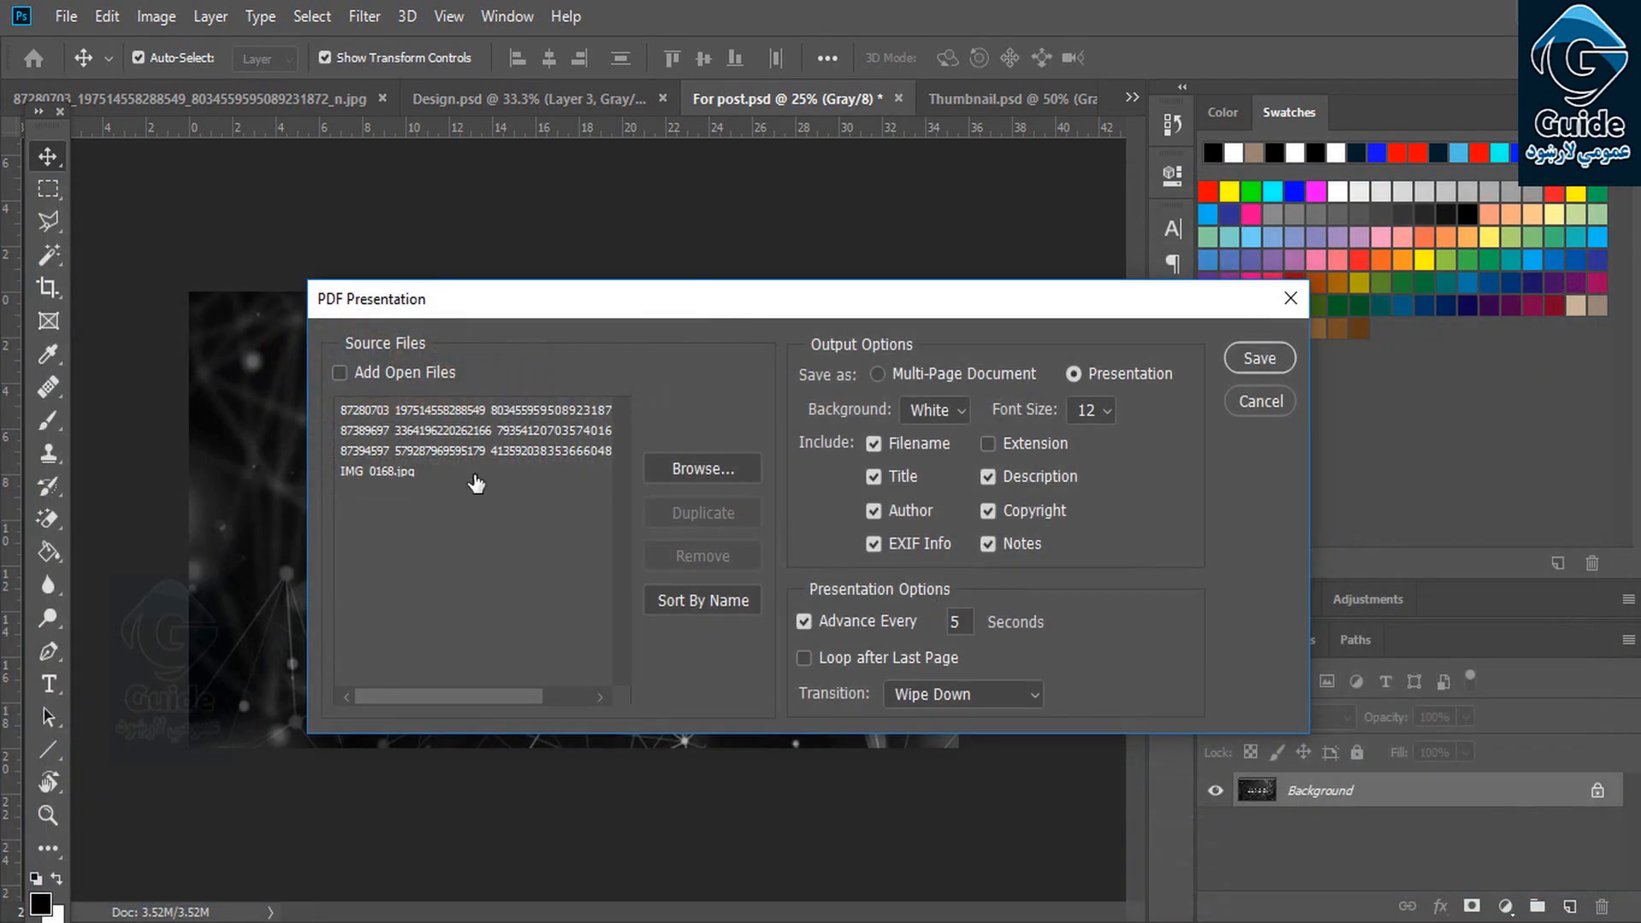
Try the Multi-Page Document output, return to Presentation, and look over the transition choices.
click(875, 374)
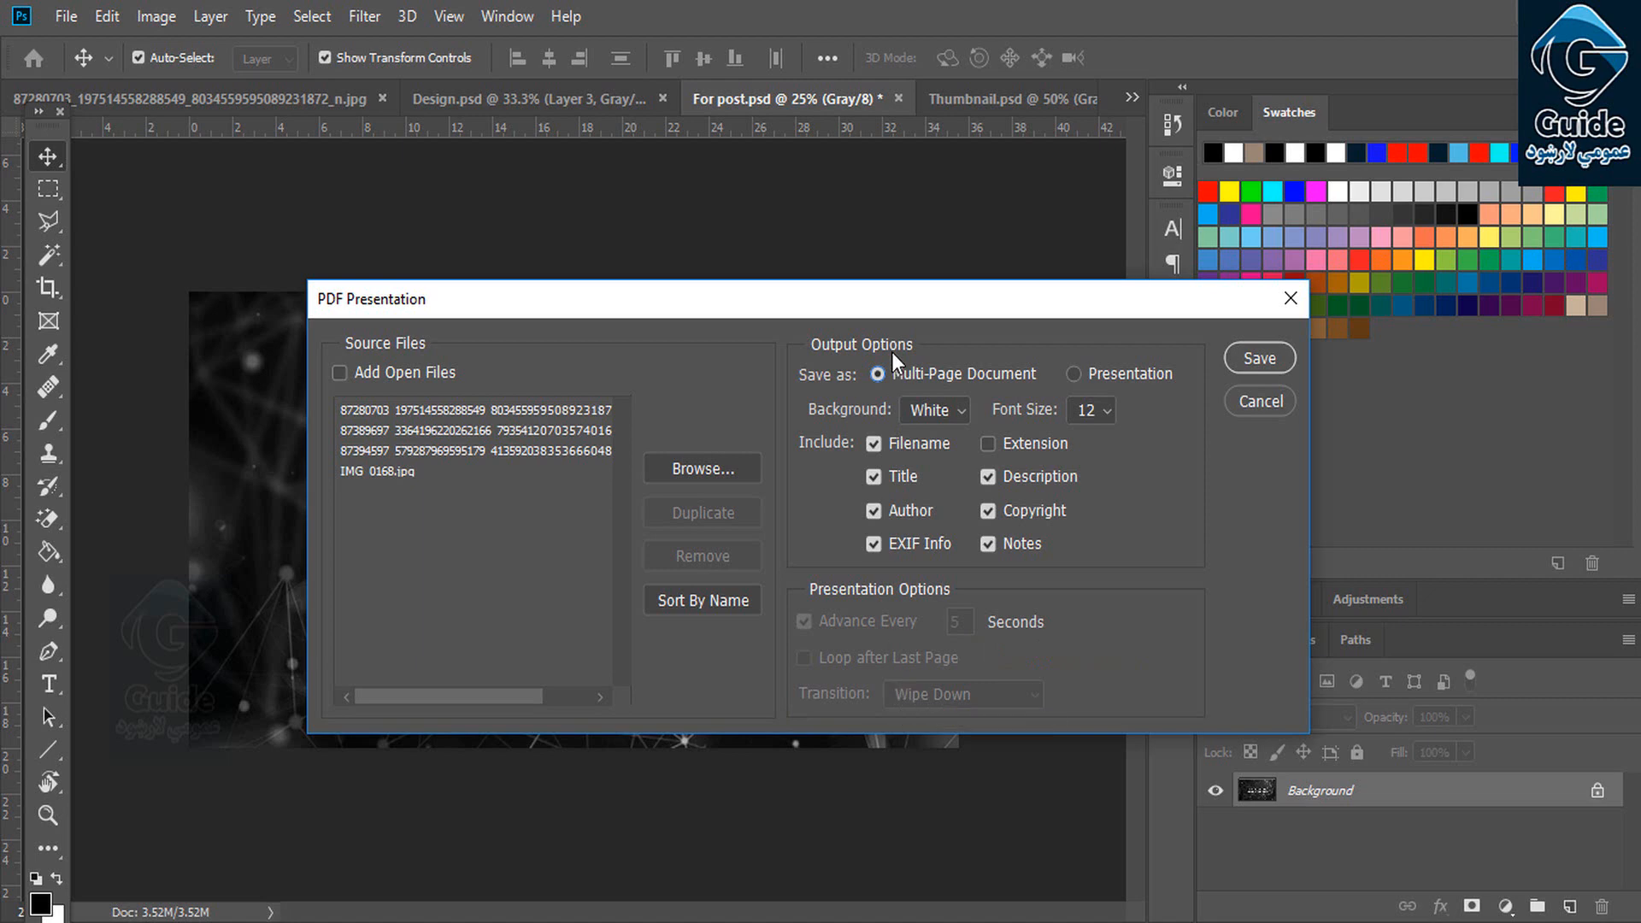
click(1079, 376)
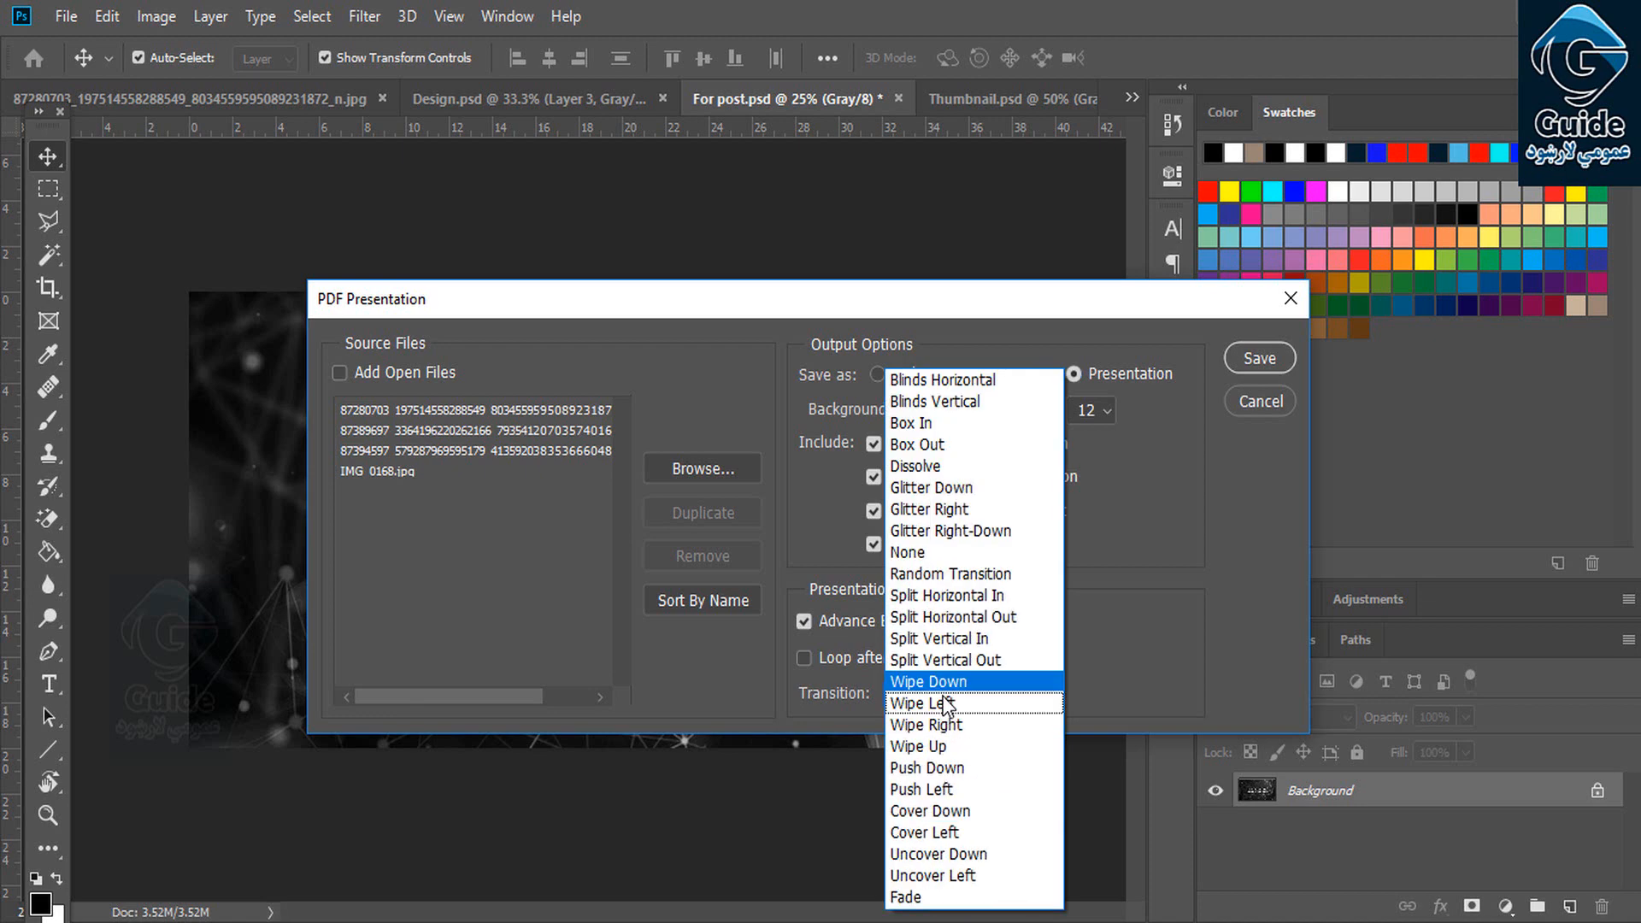
click(827, 701)
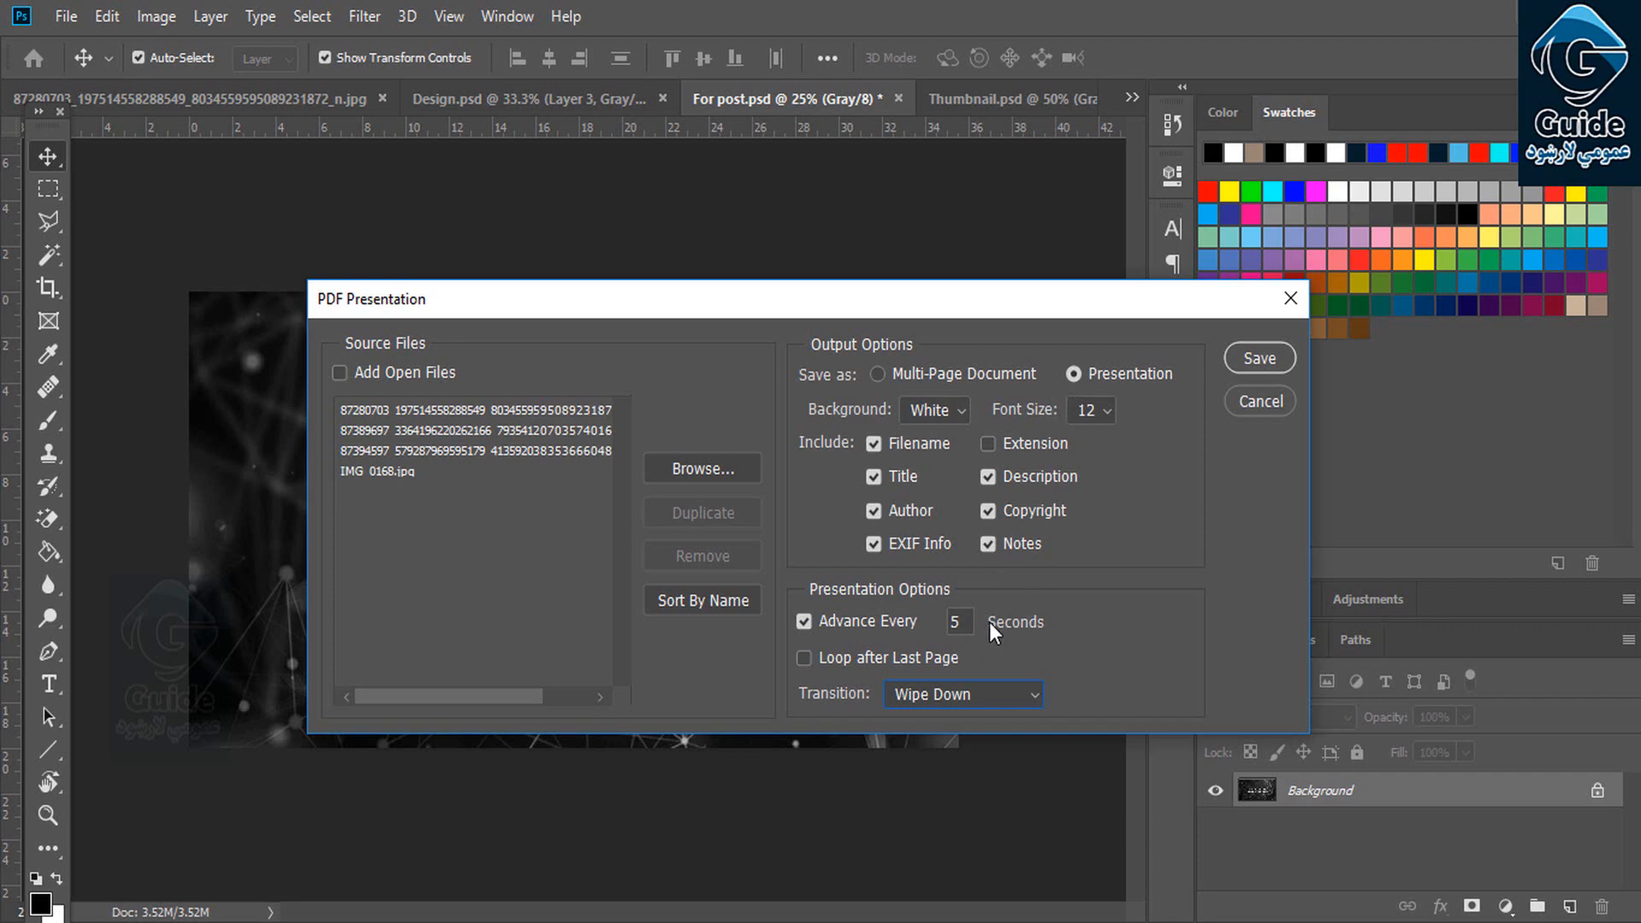
Set the slides to advance every 3 seconds and review the background and font size choices.
double_click(942, 621)
text(3)
click(927, 411)
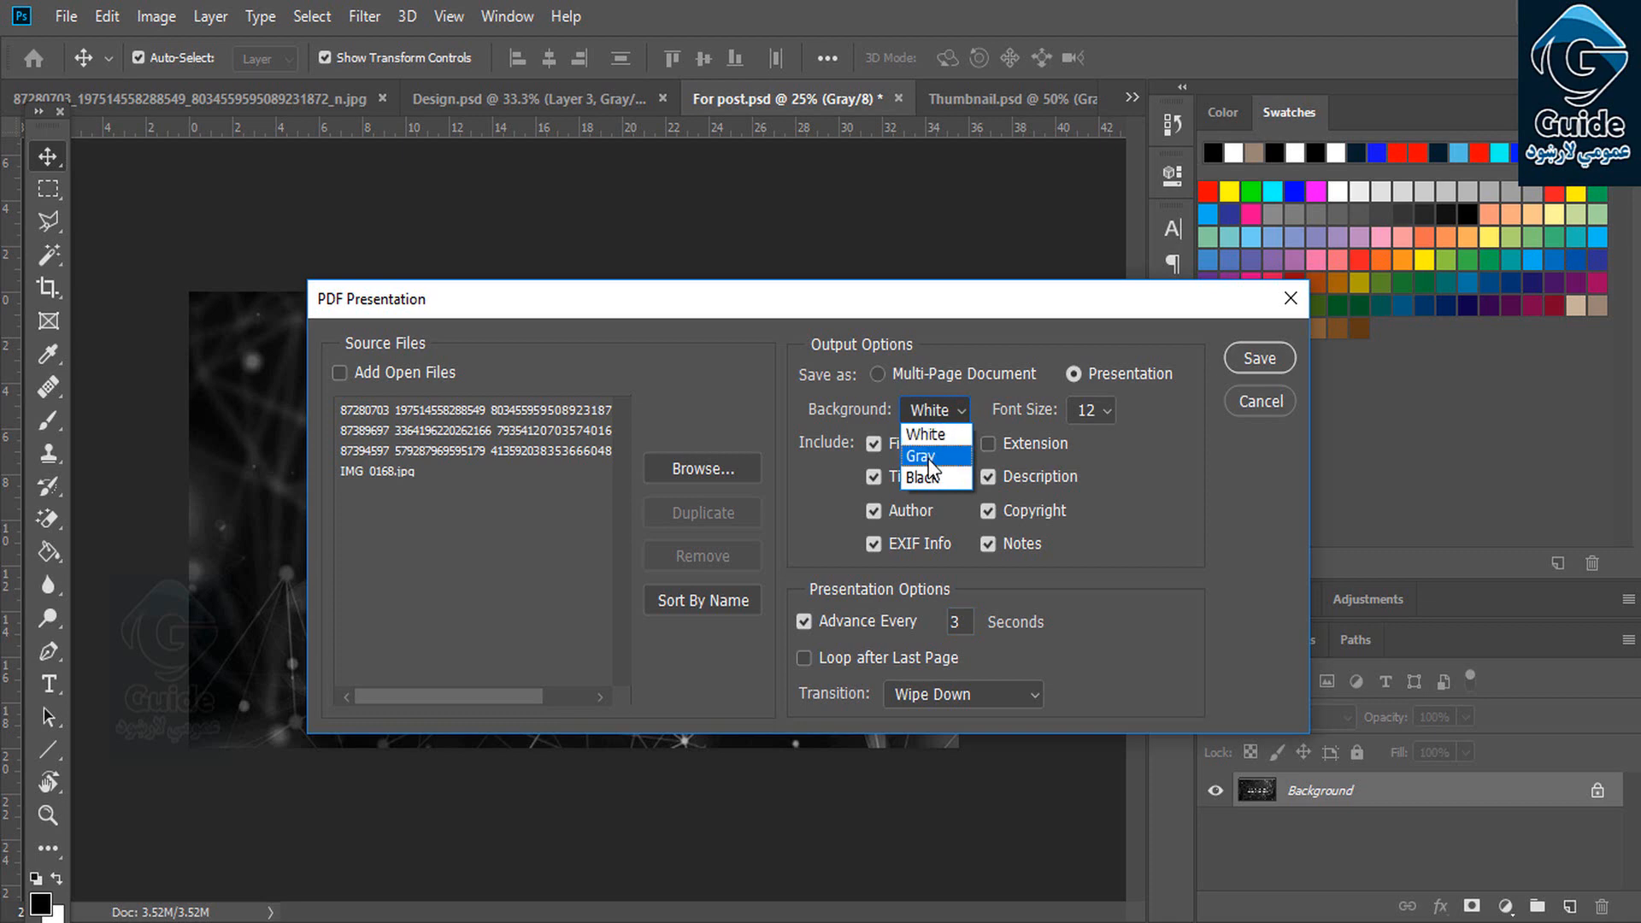
click(1091, 411)
click(1090, 411)
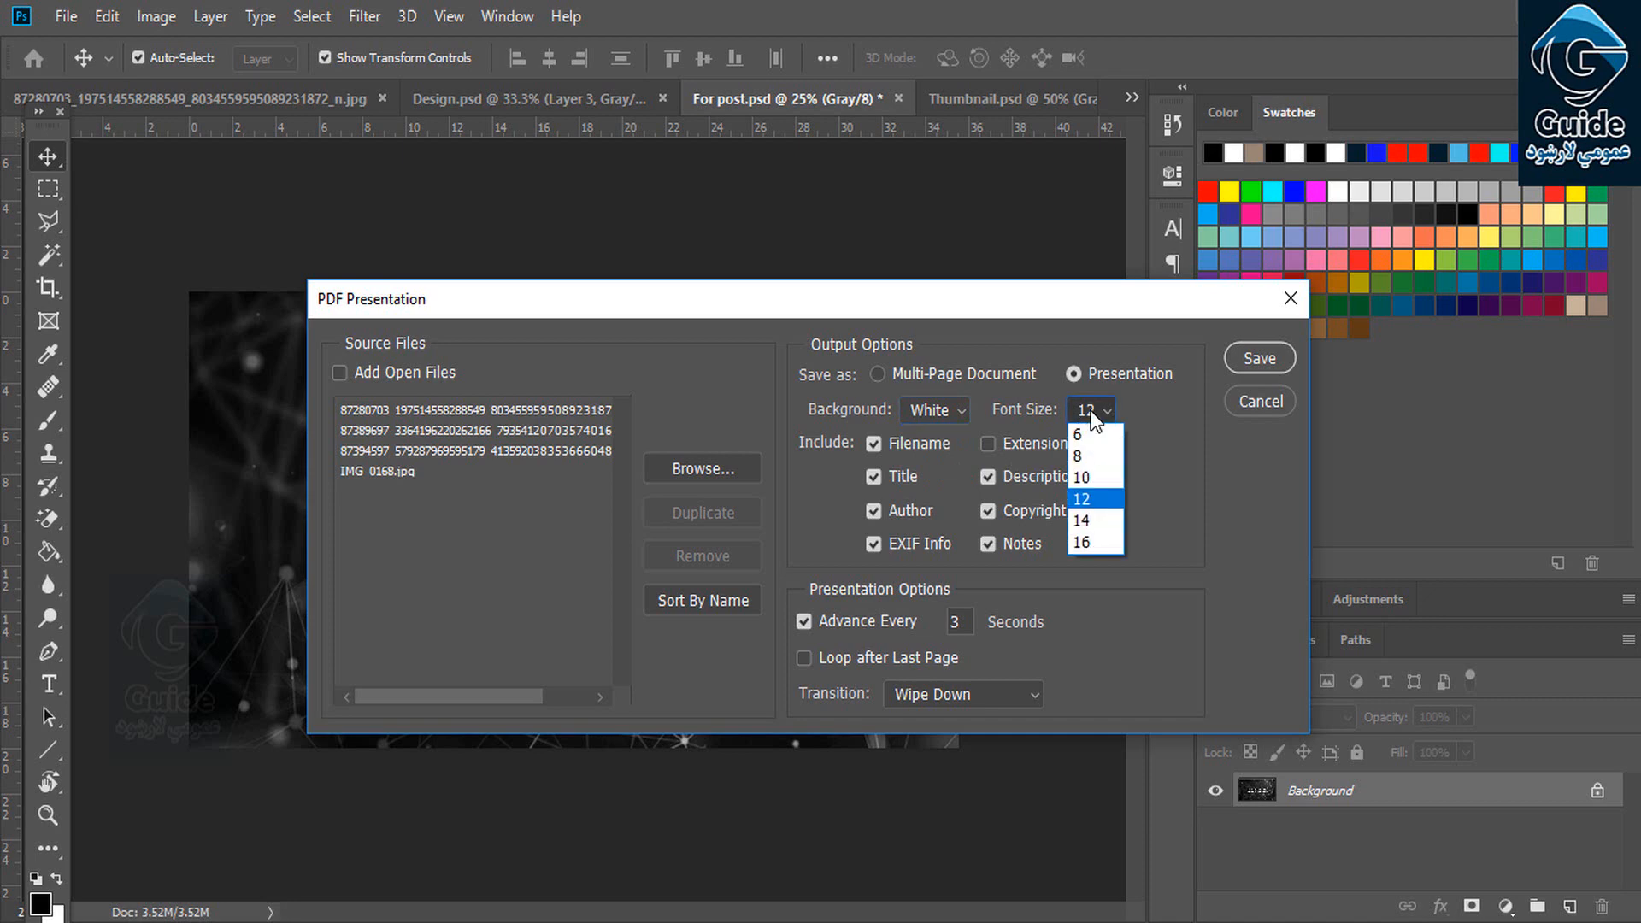
click(1092, 412)
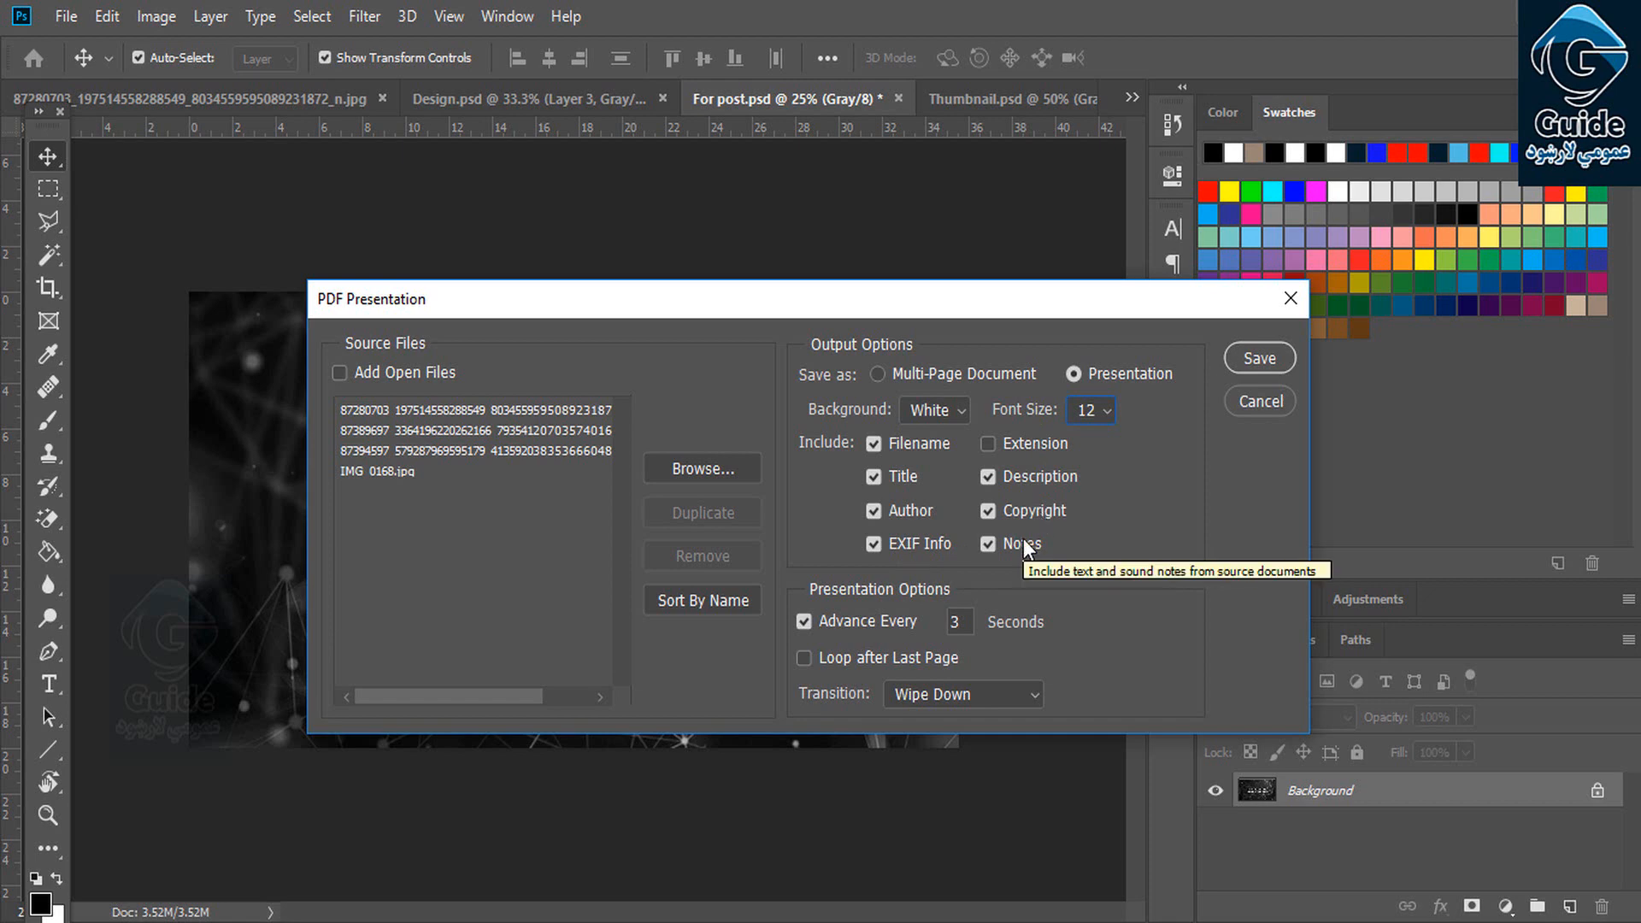
Set the presentation background to Gray and the slide transition to Dissolve.
click(954, 408)
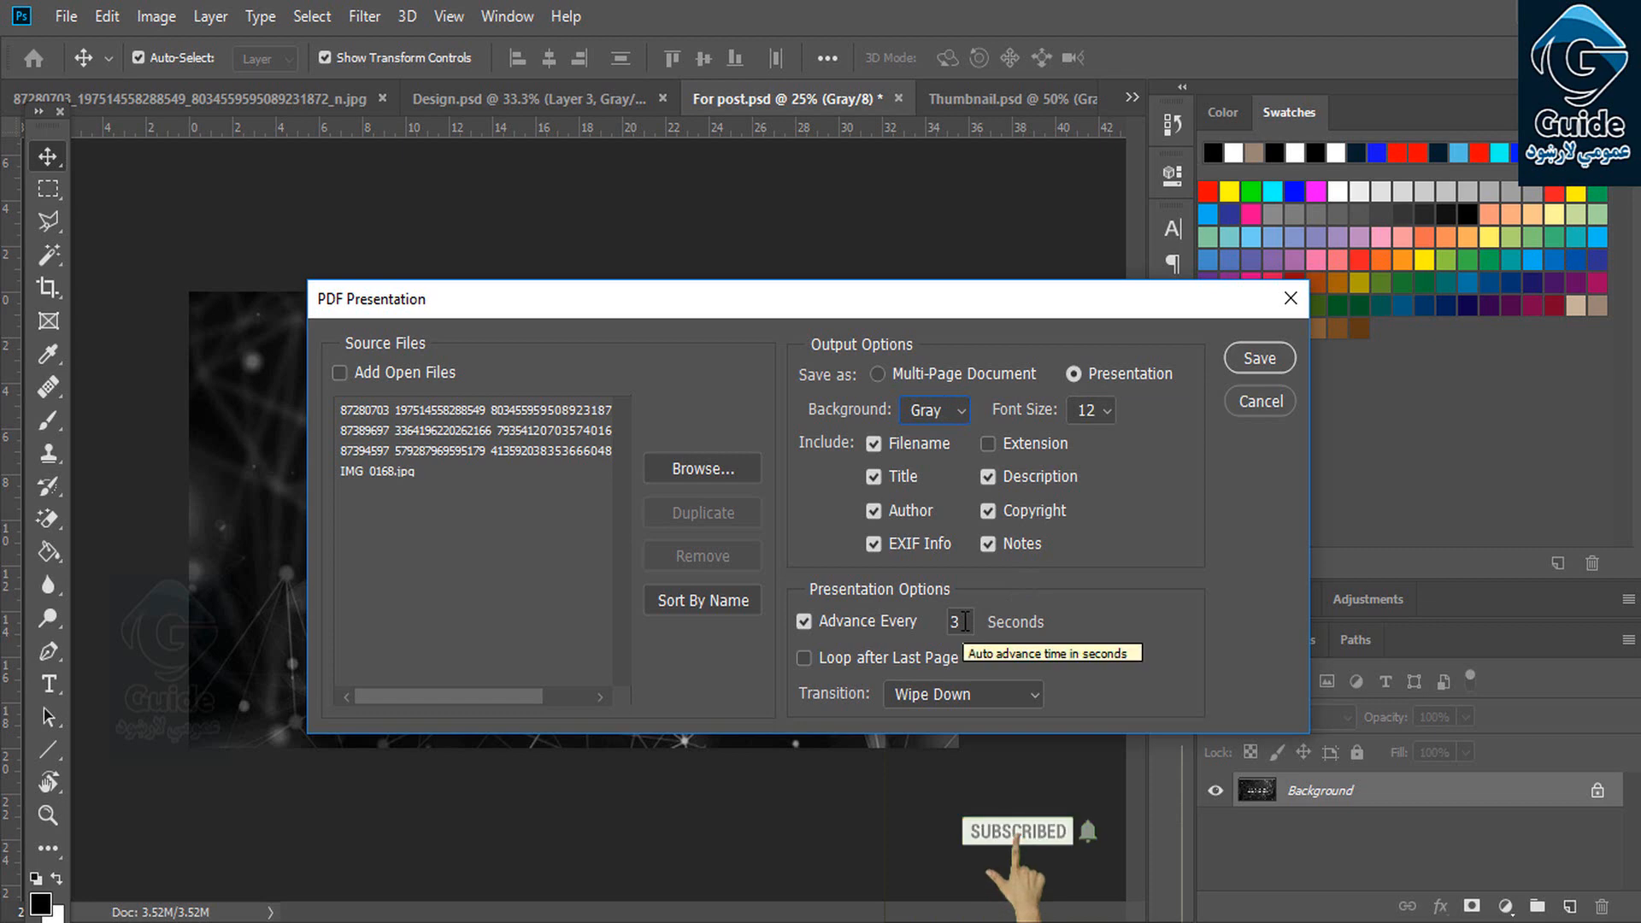
click(958, 699)
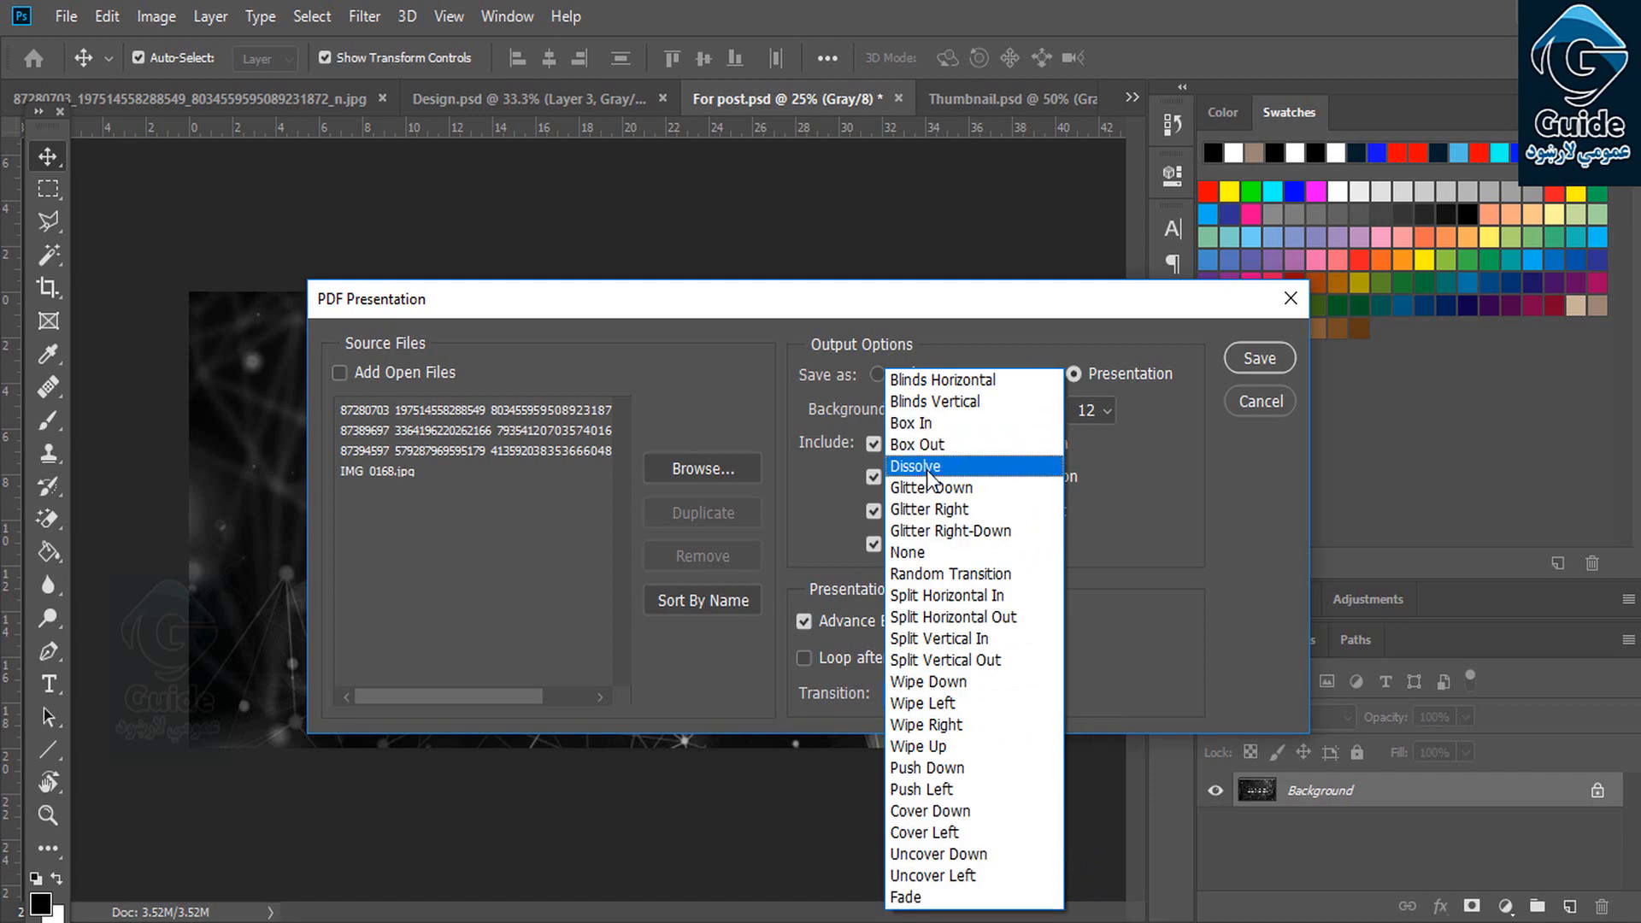
click(935, 463)
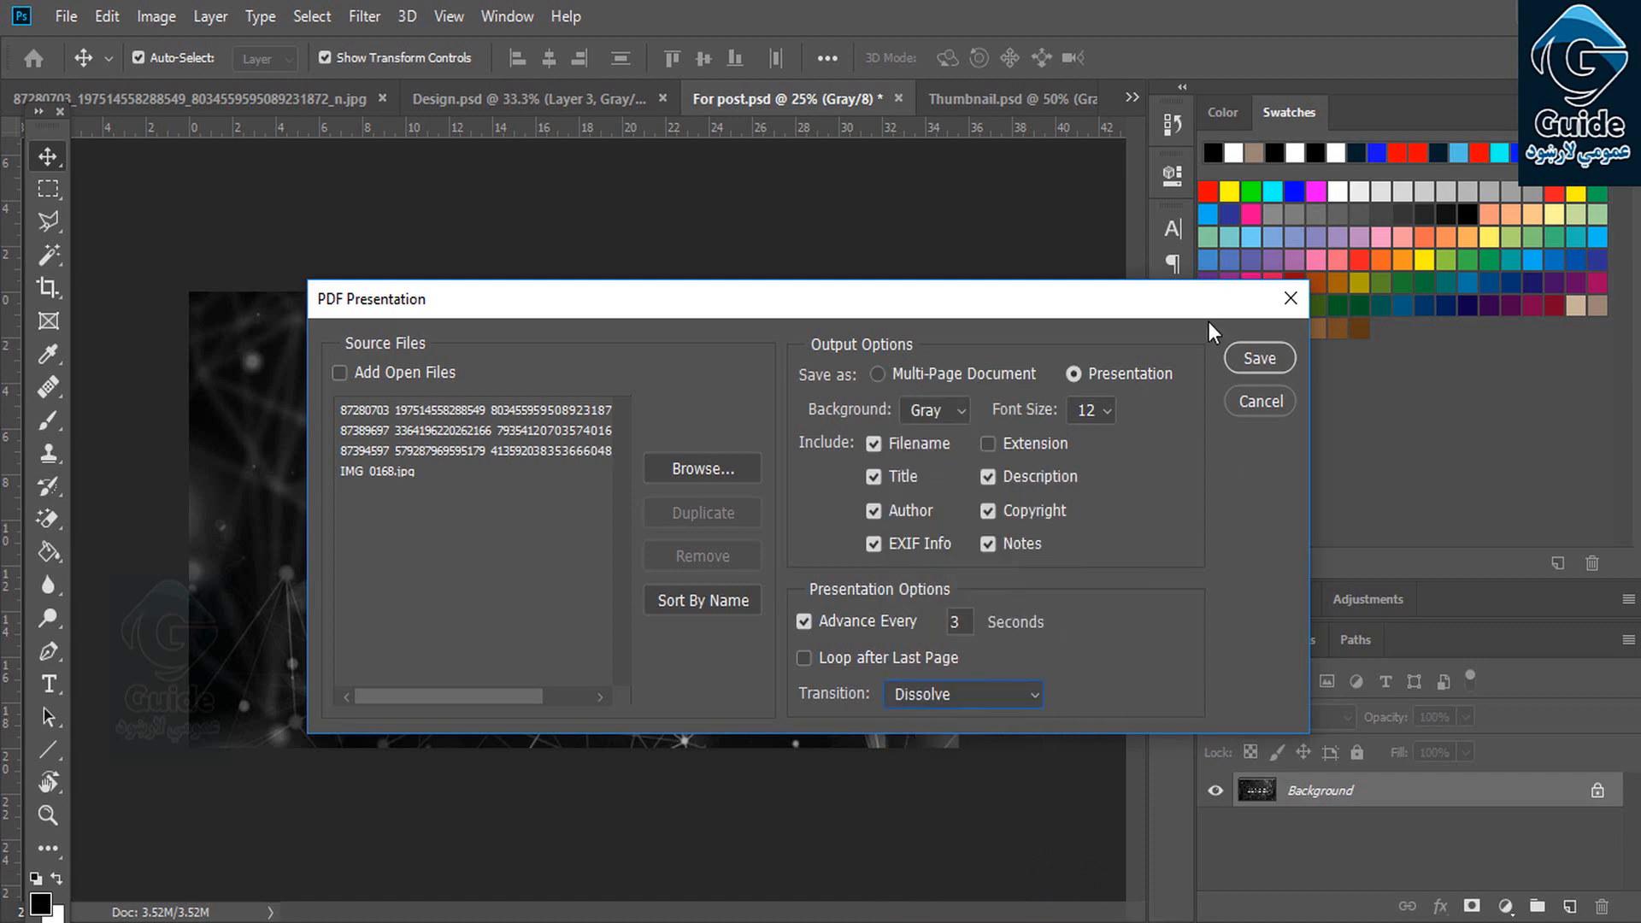
Save the presentation as Untitled.pdf in a new Desktop folder named new, using the modified High Quality Print preset.
click(1253, 356)
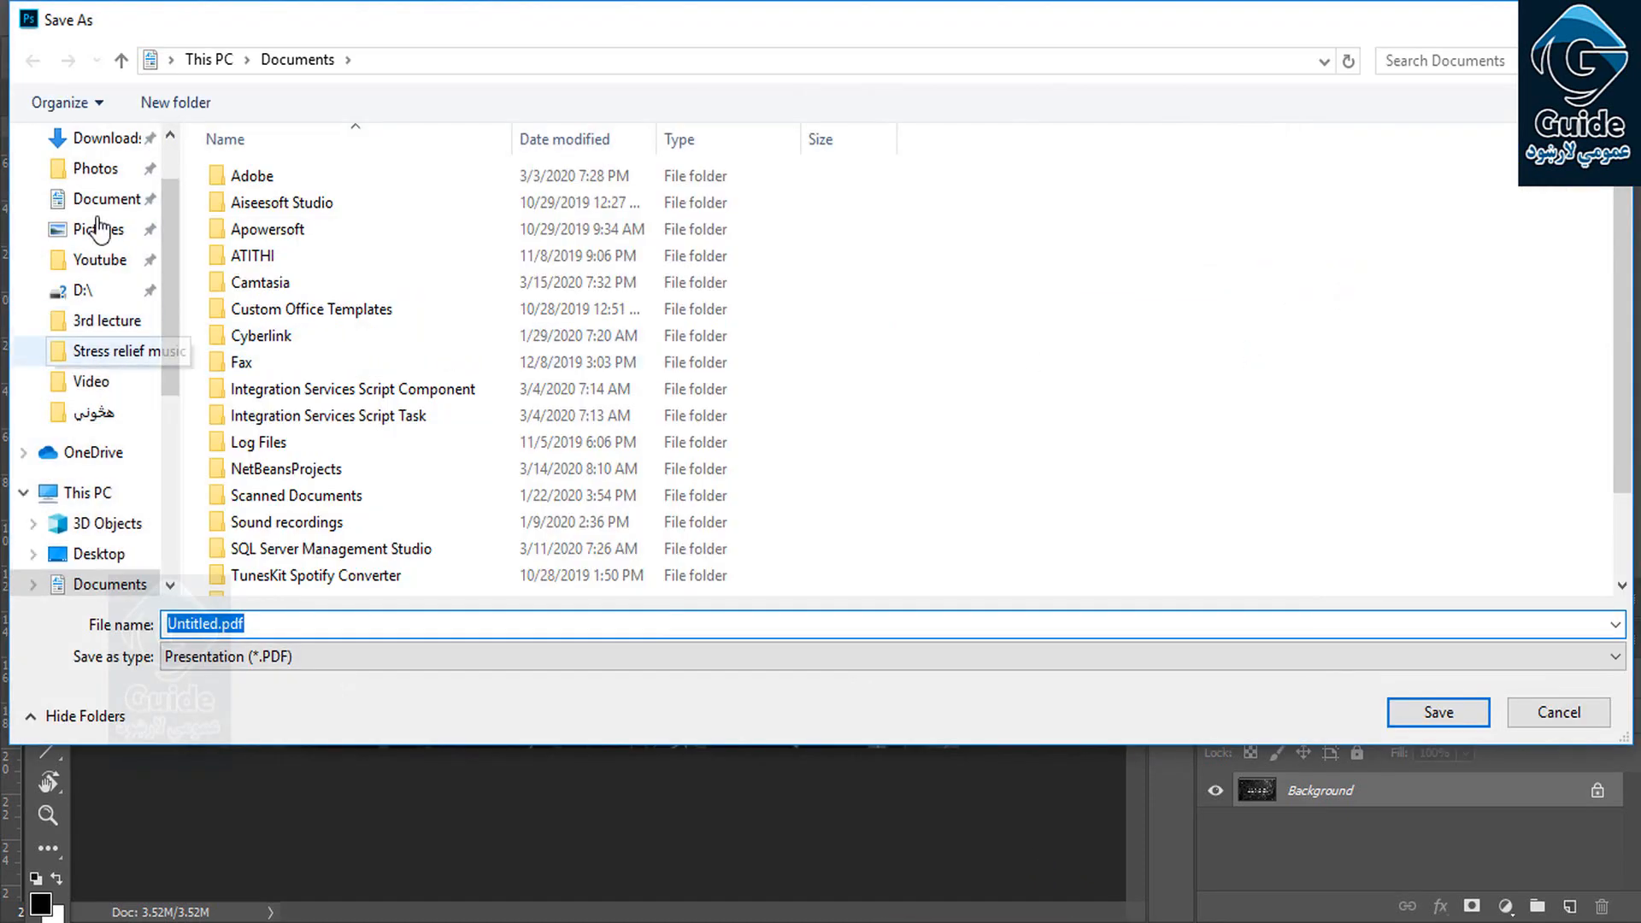
click(86, 554)
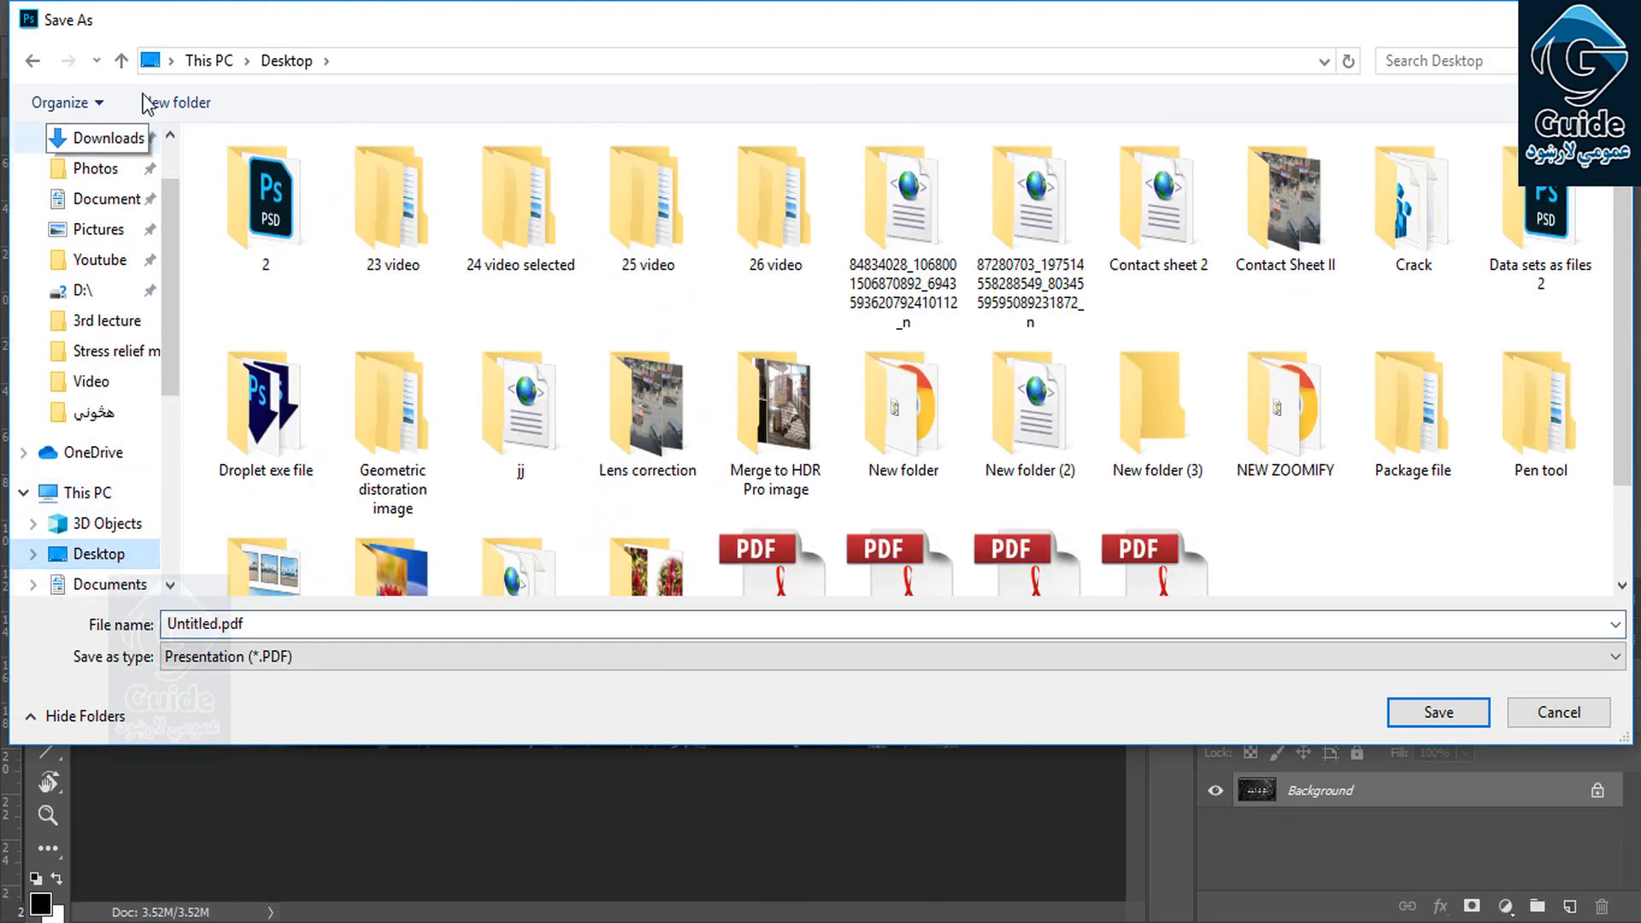
click(169, 102)
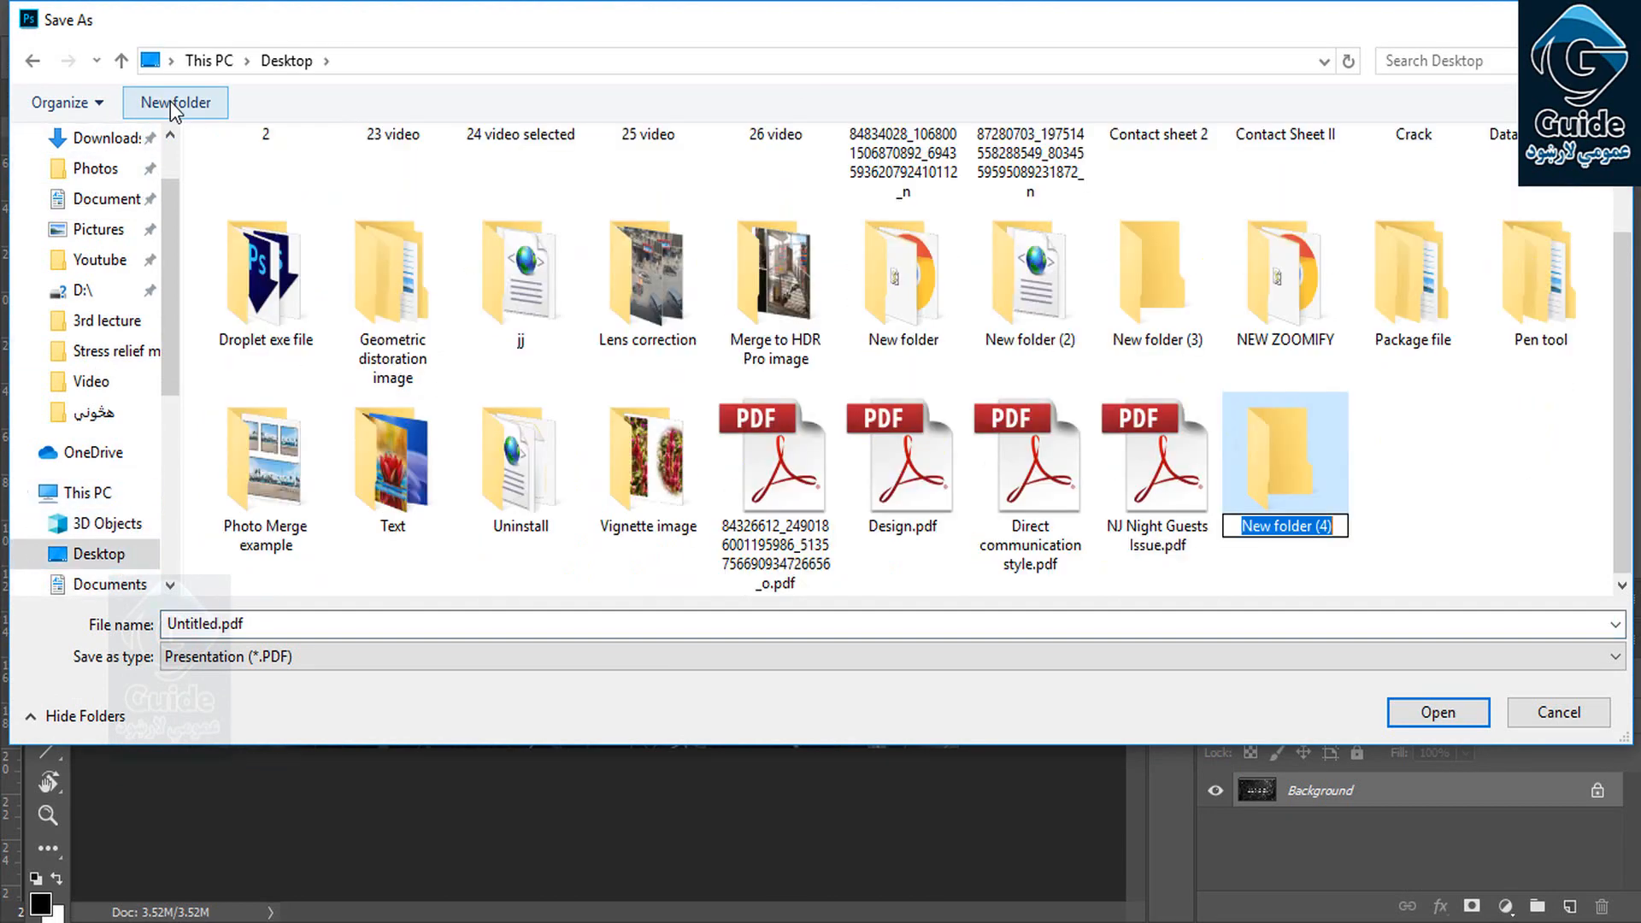
text(new)
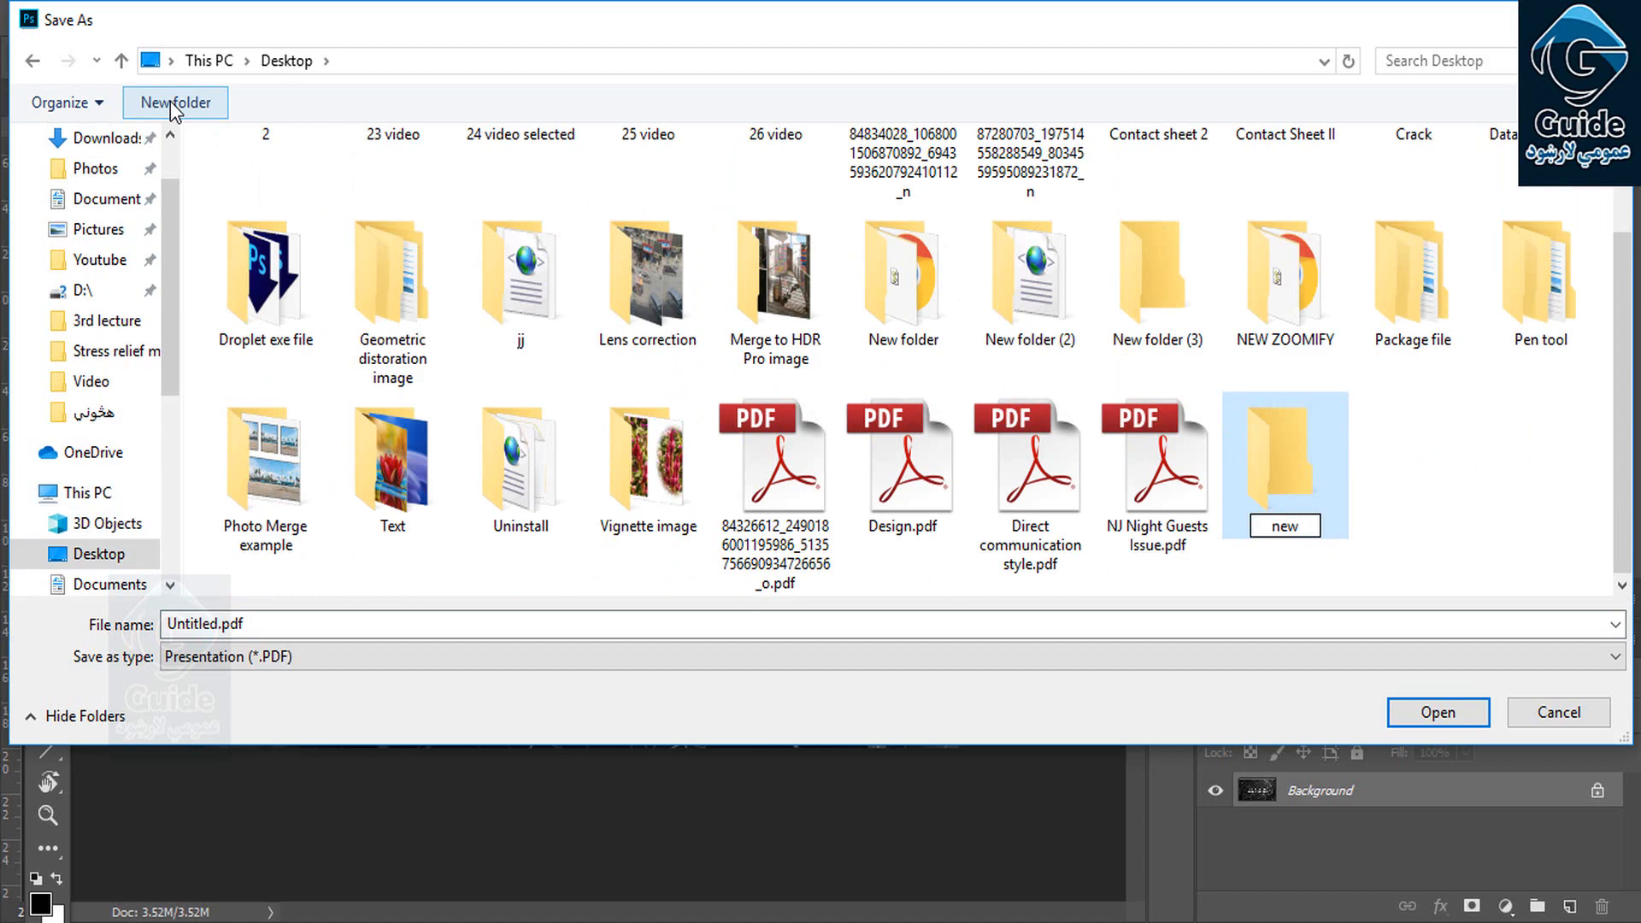
key(Return)
click(1091, 505)
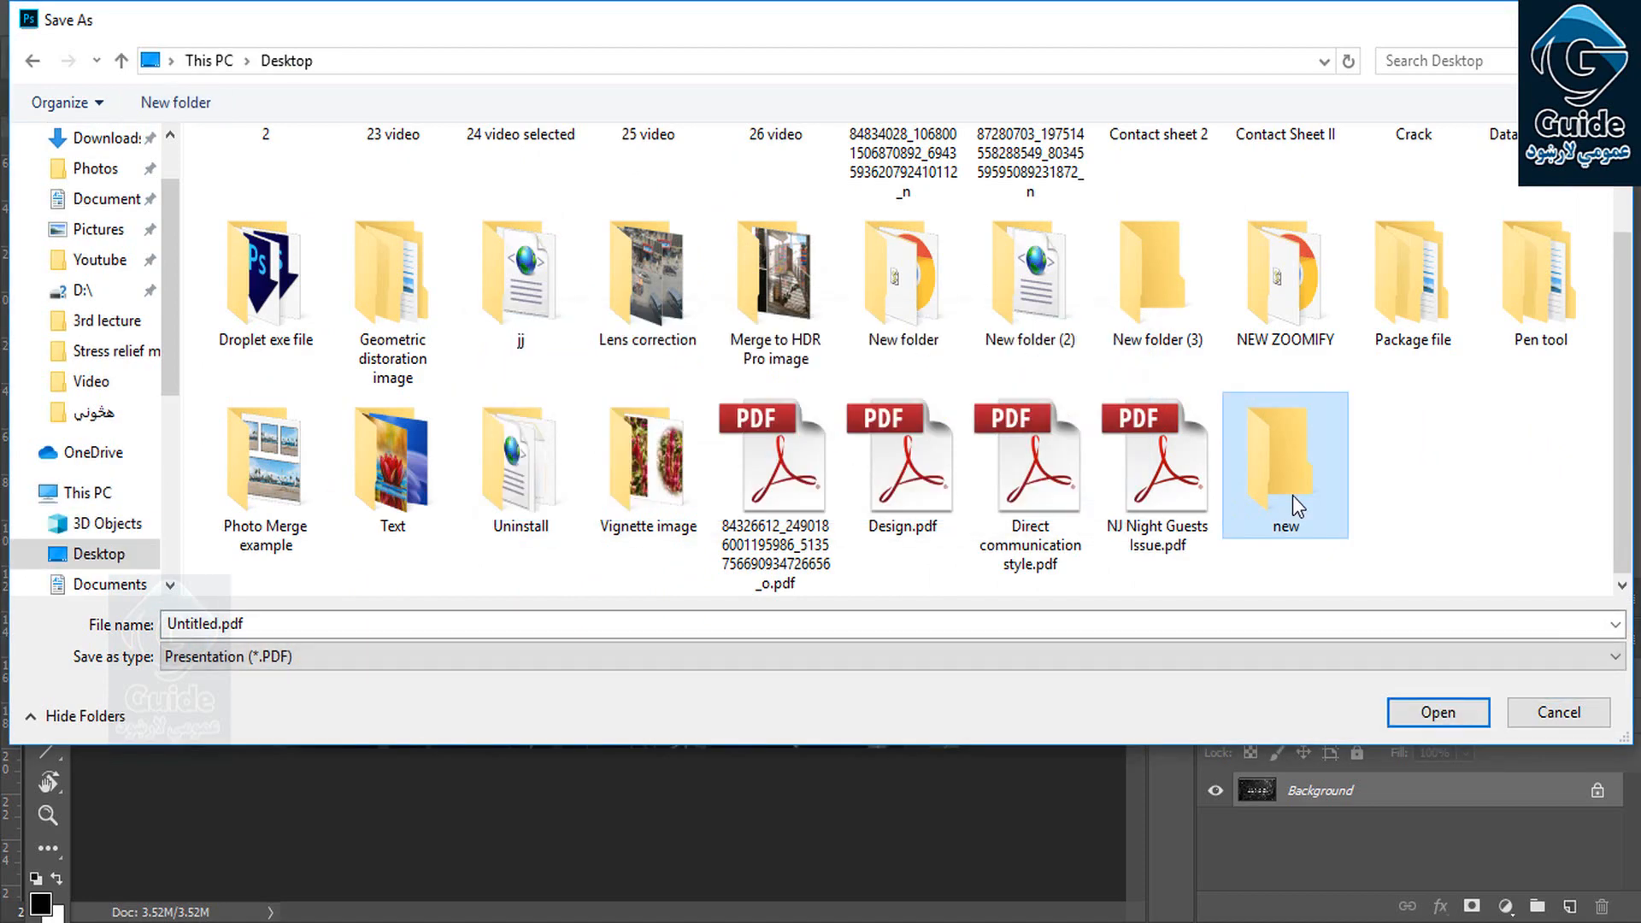
double_click(1286, 466)
click(1439, 712)
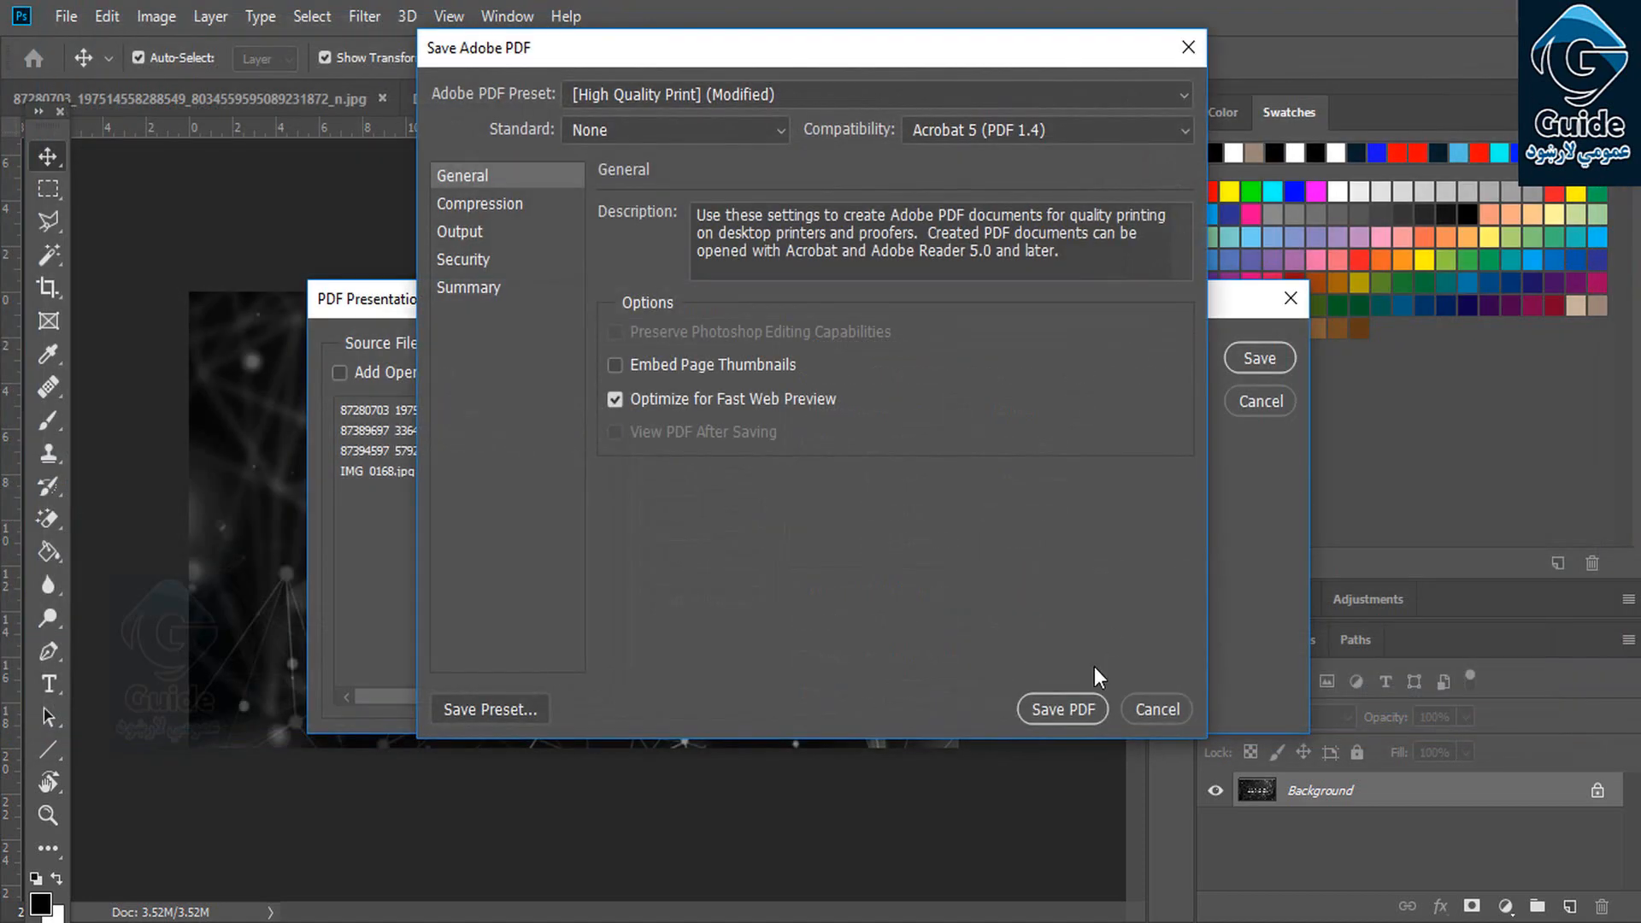
click(1060, 709)
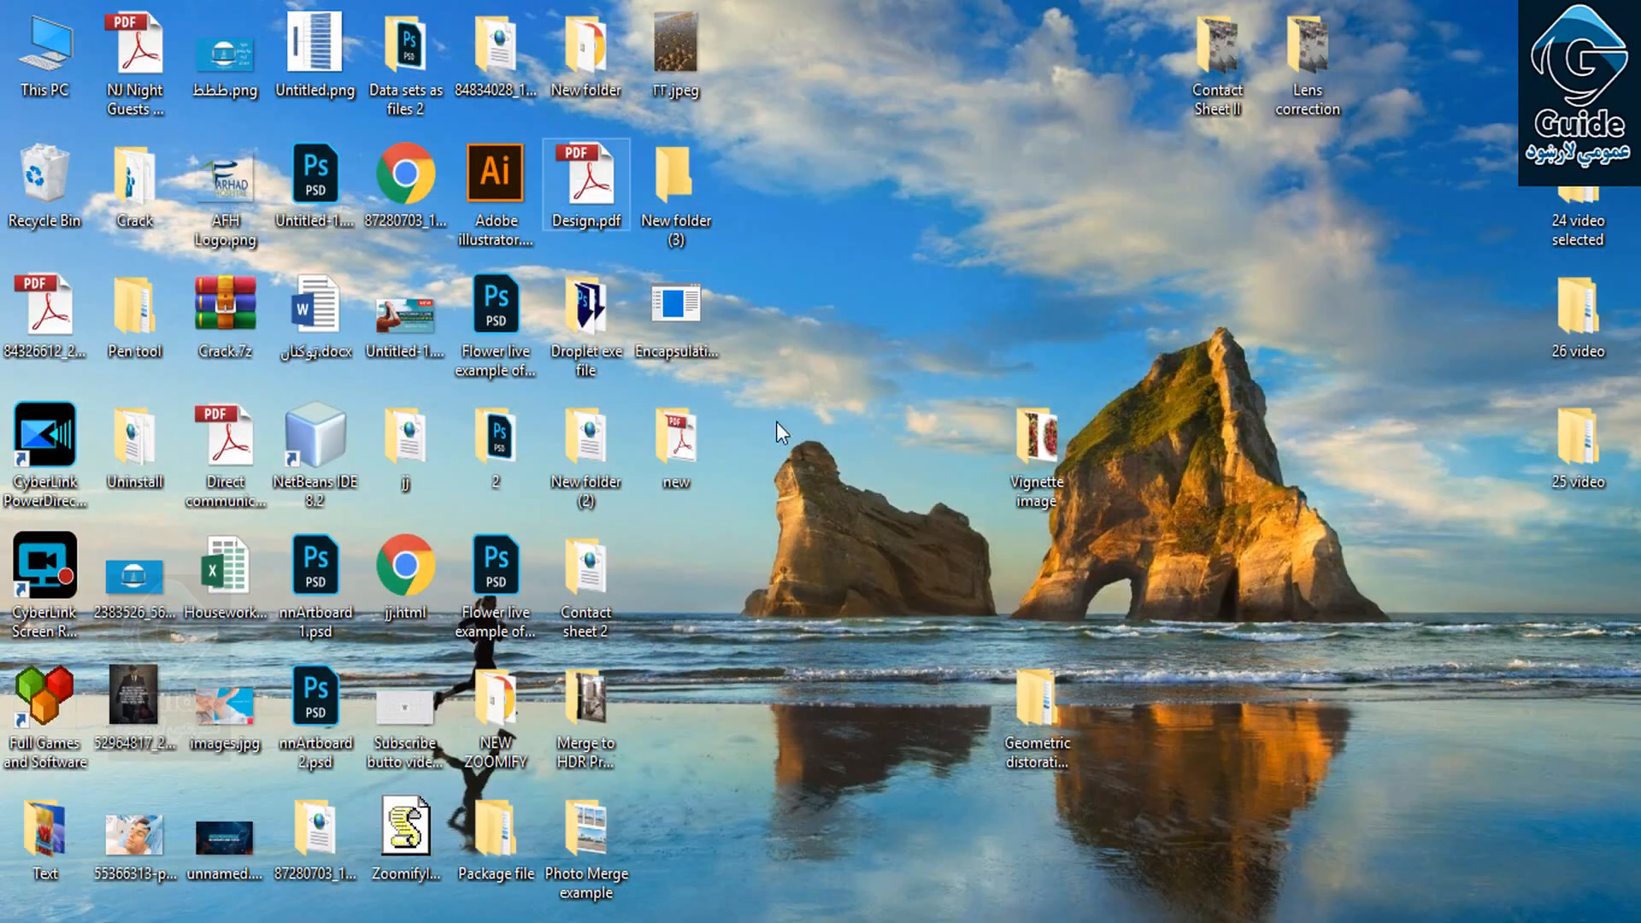
Open Untitled.pdf from the new folder on the Desktop, watch it in full screen mode, and exit the slideshow.
double_click(674, 449)
click(263, 276)
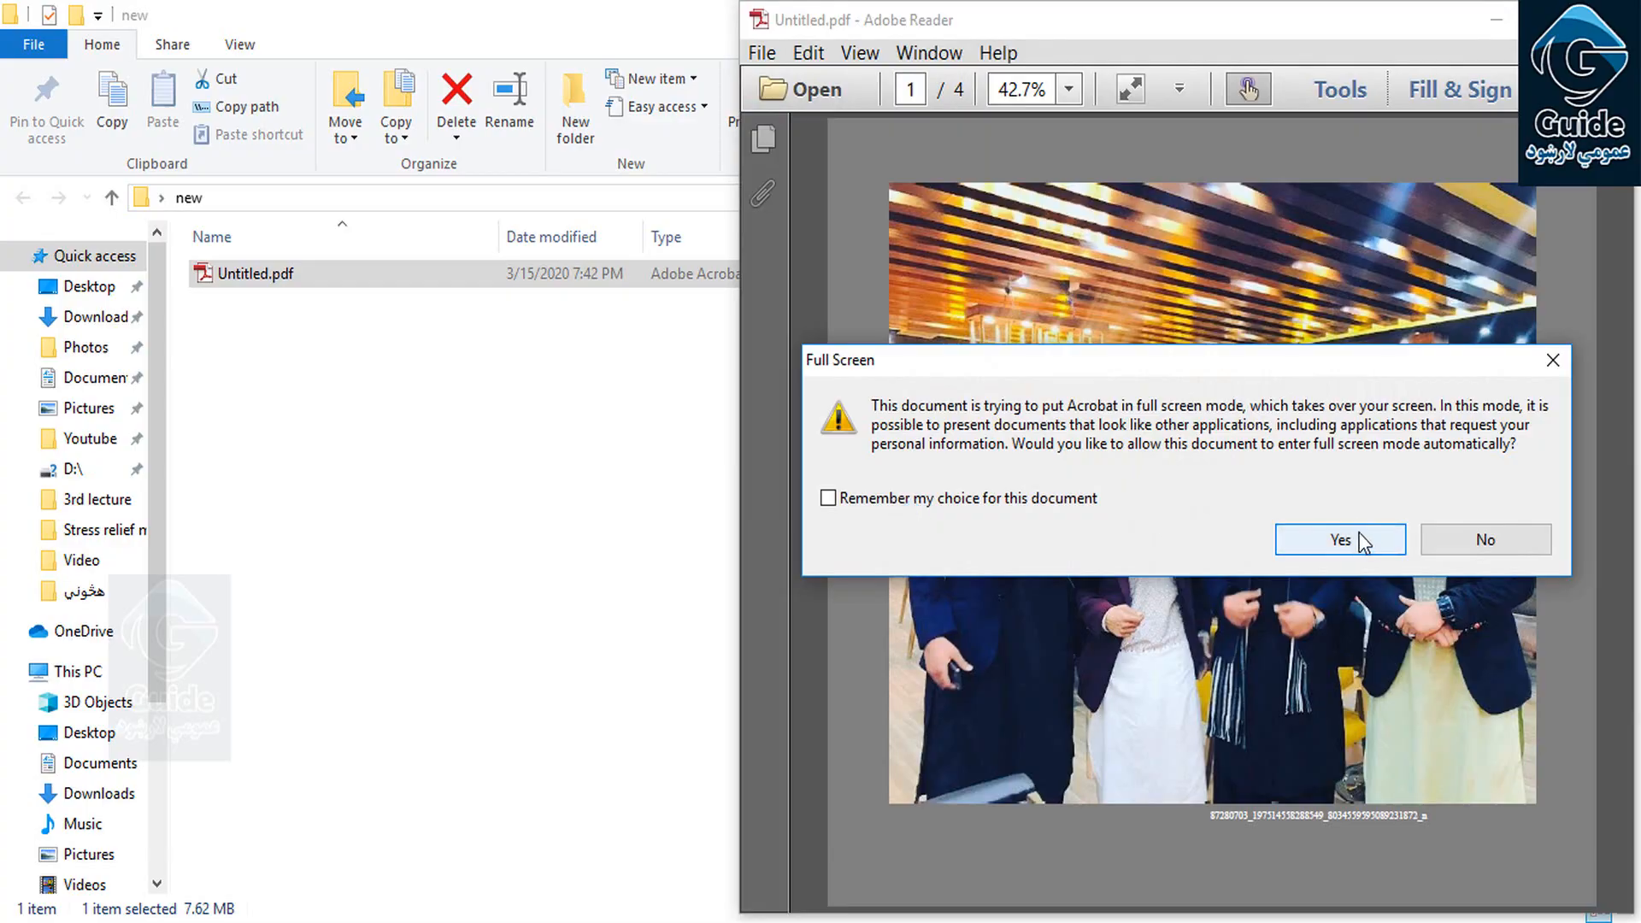
click(1340, 539)
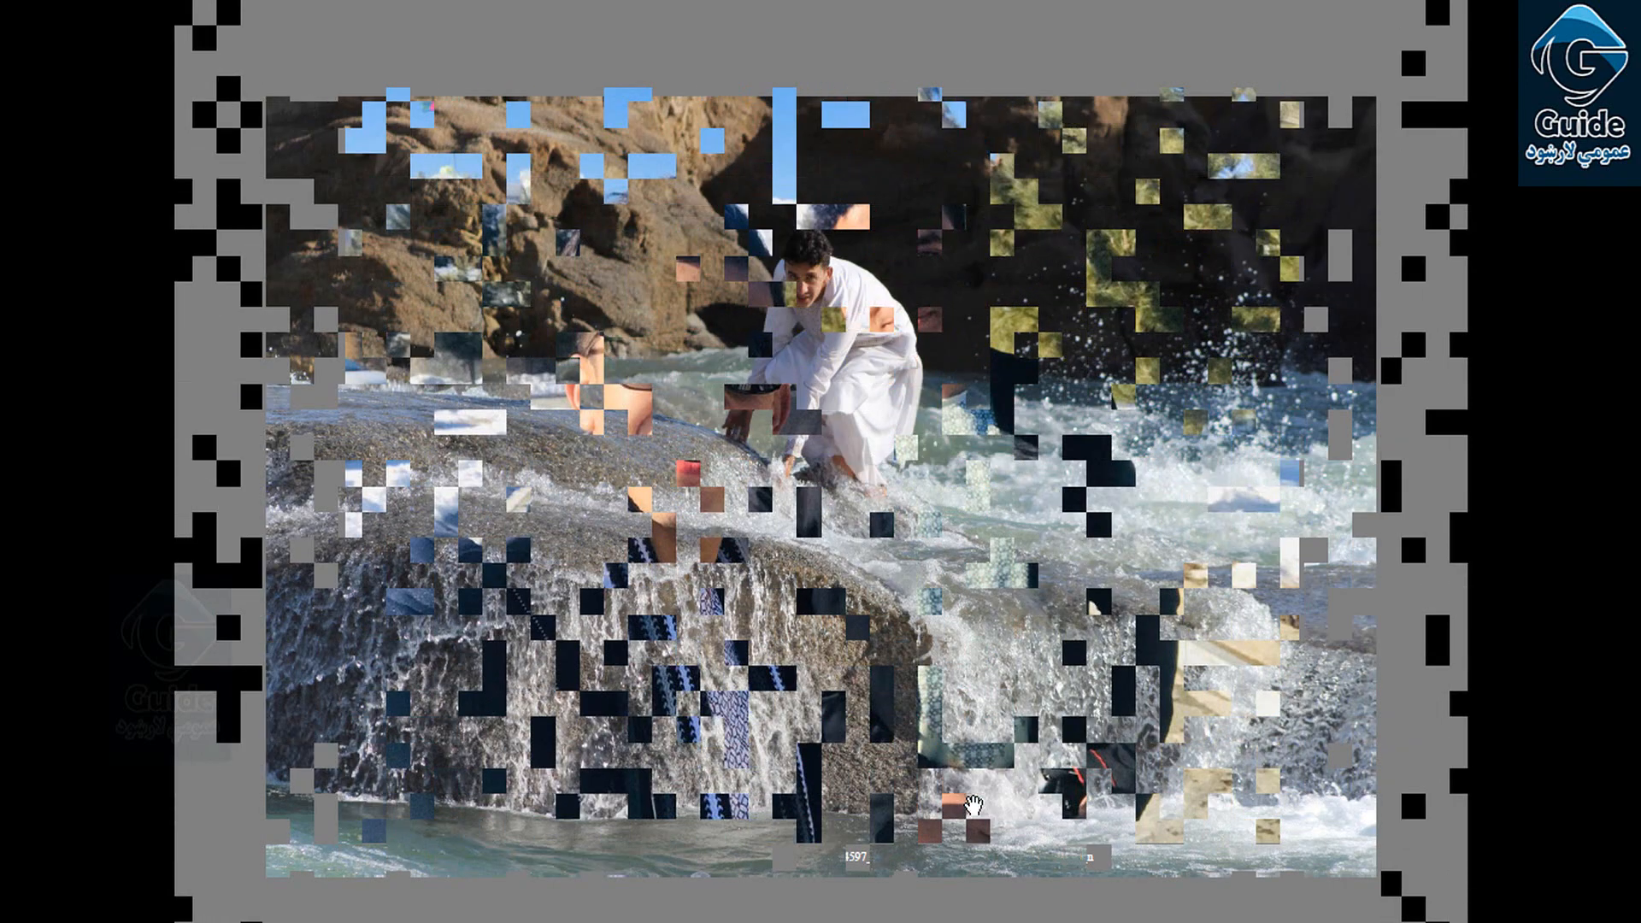
key(Escape)
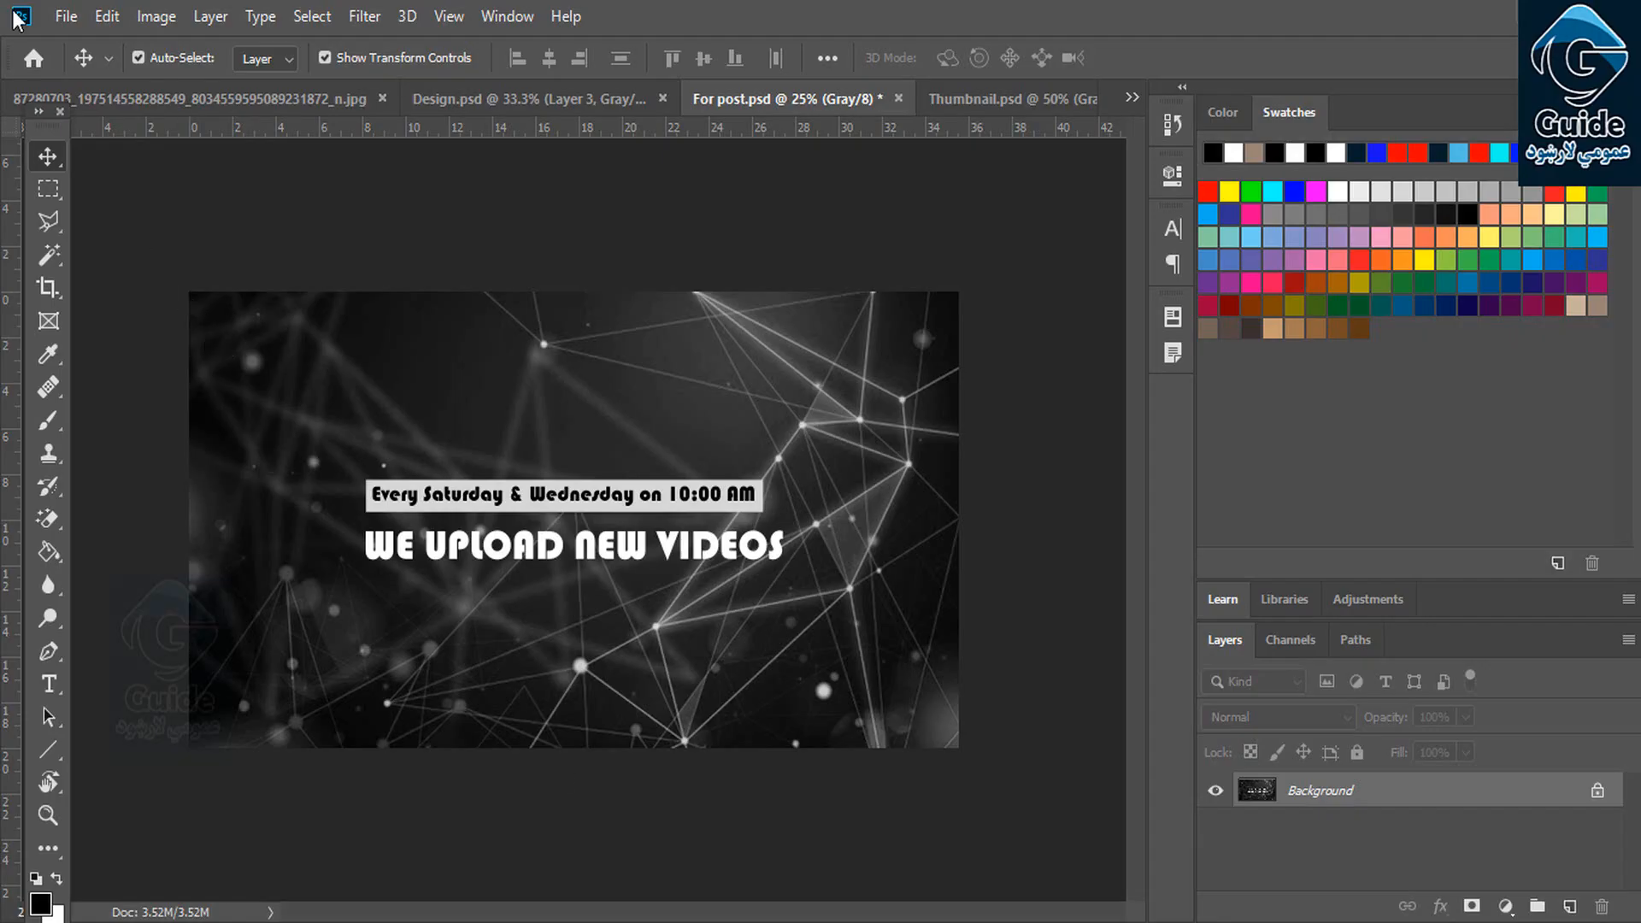
Start the Create Droplet command and set it to save as 2.exe in a new Desktop folder named droplet.
click(66, 16)
mouse_move(305, 581)
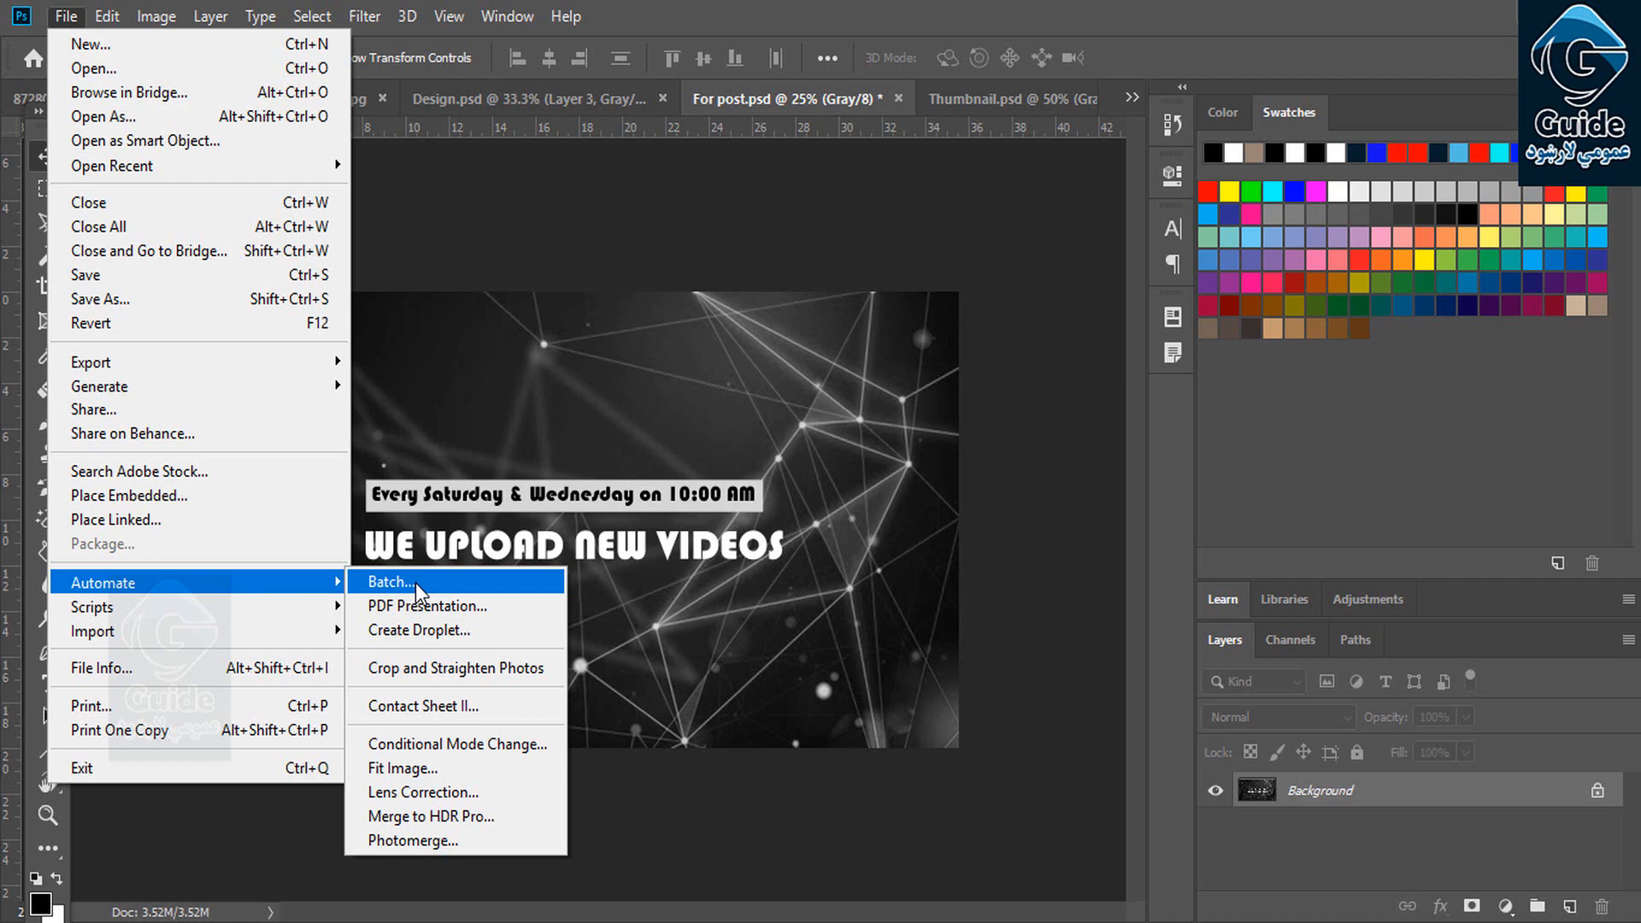
click(427, 629)
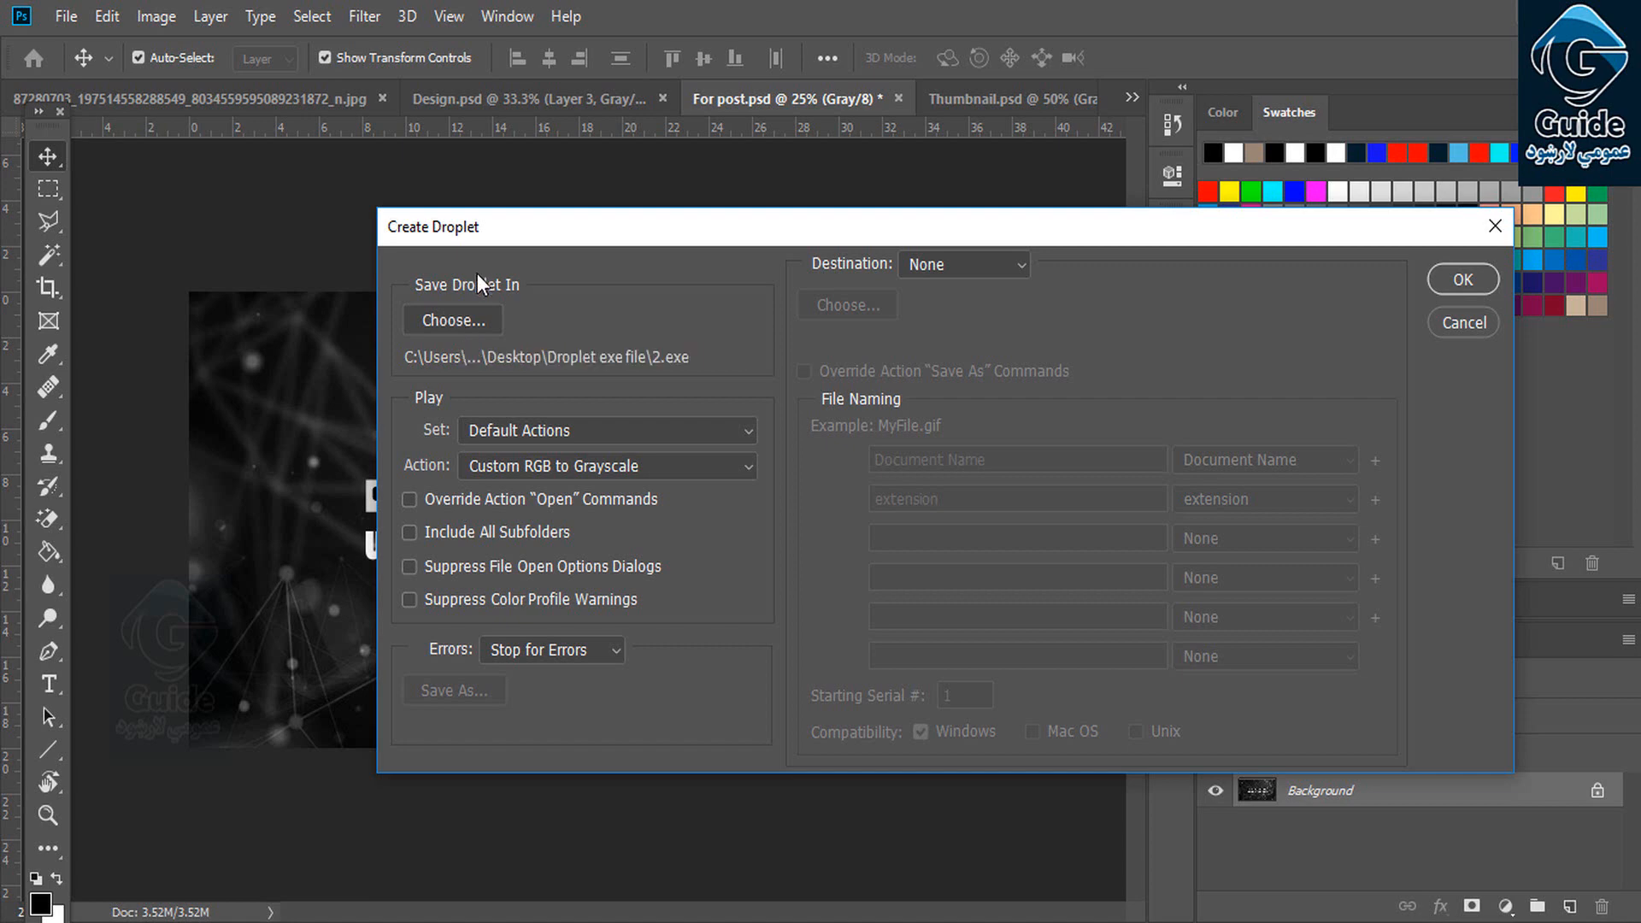
click(486, 320)
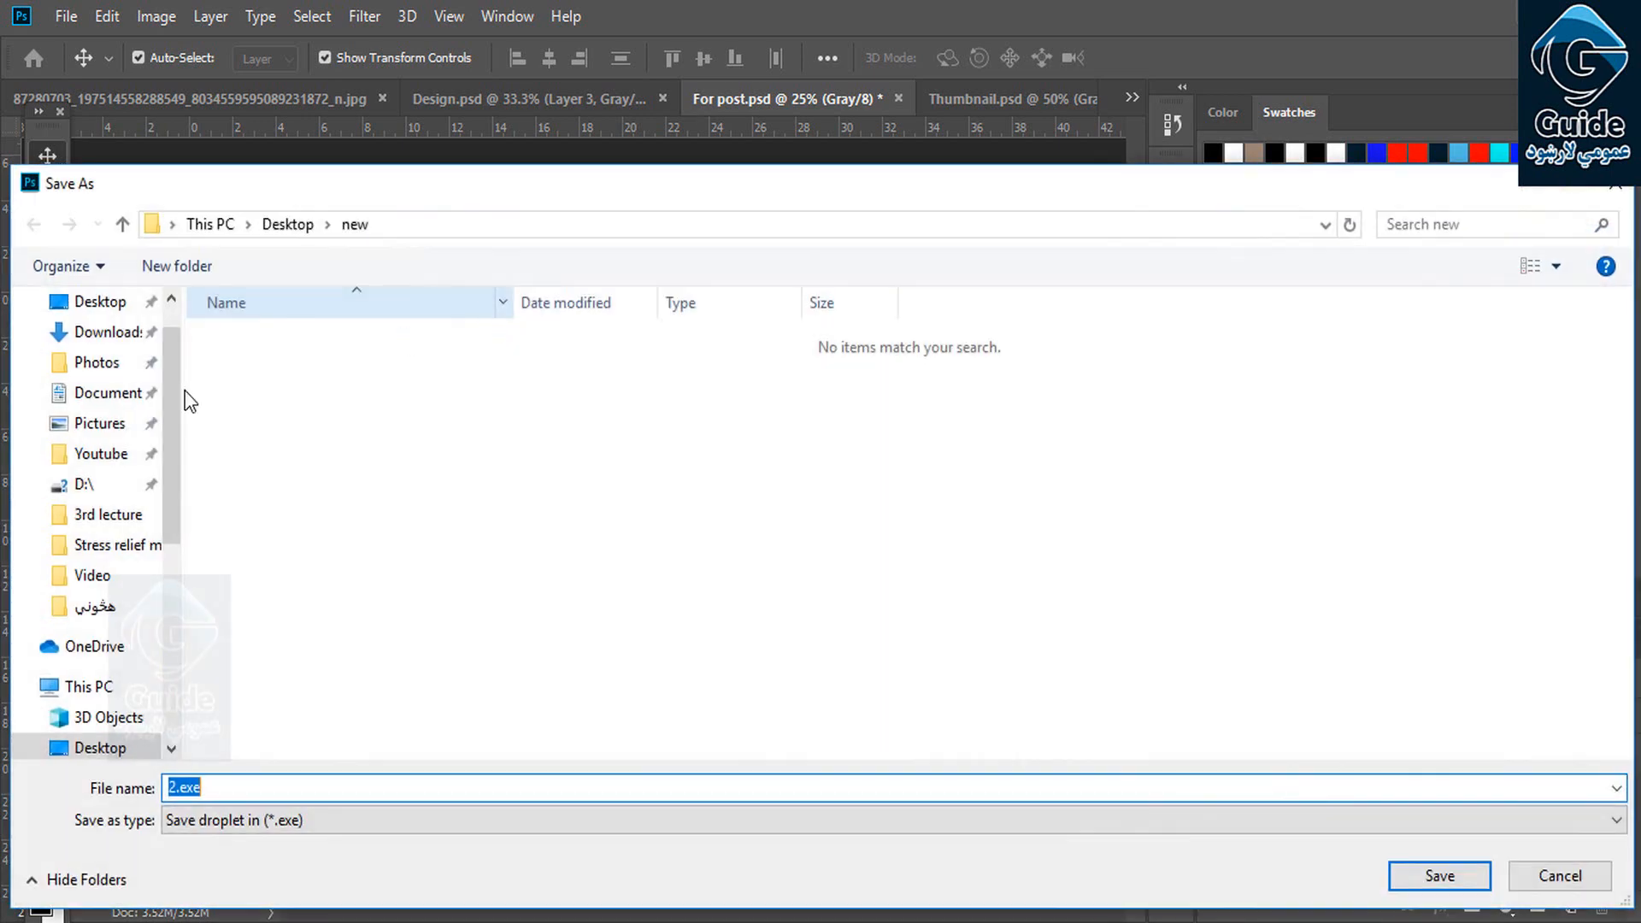
click(100, 302)
click(184, 275)
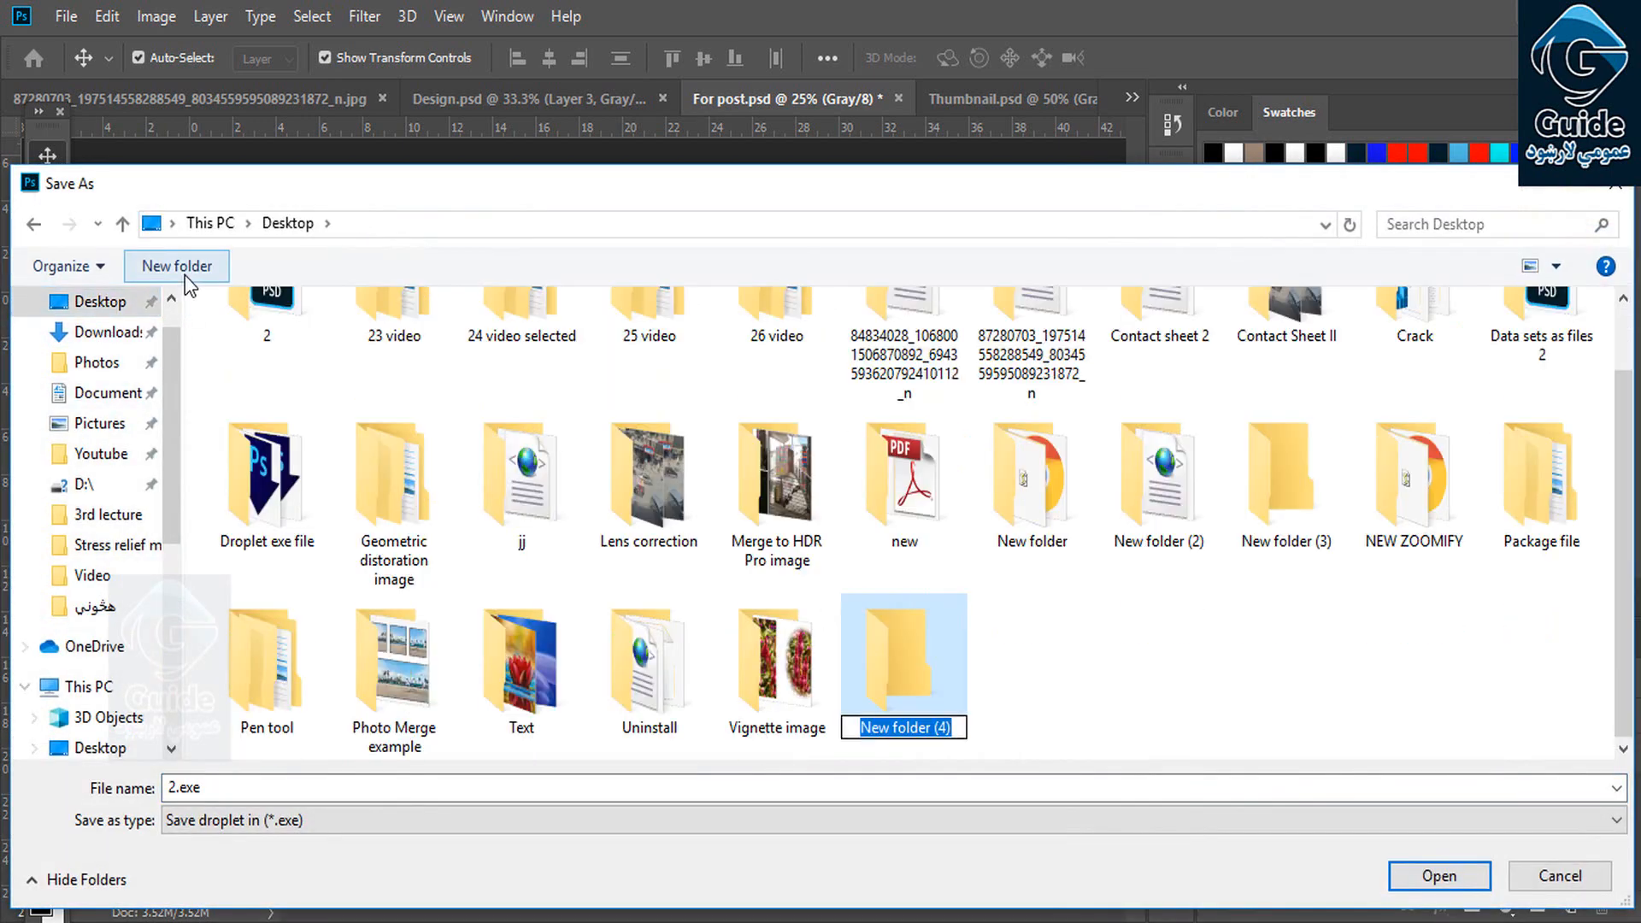
text(dr)
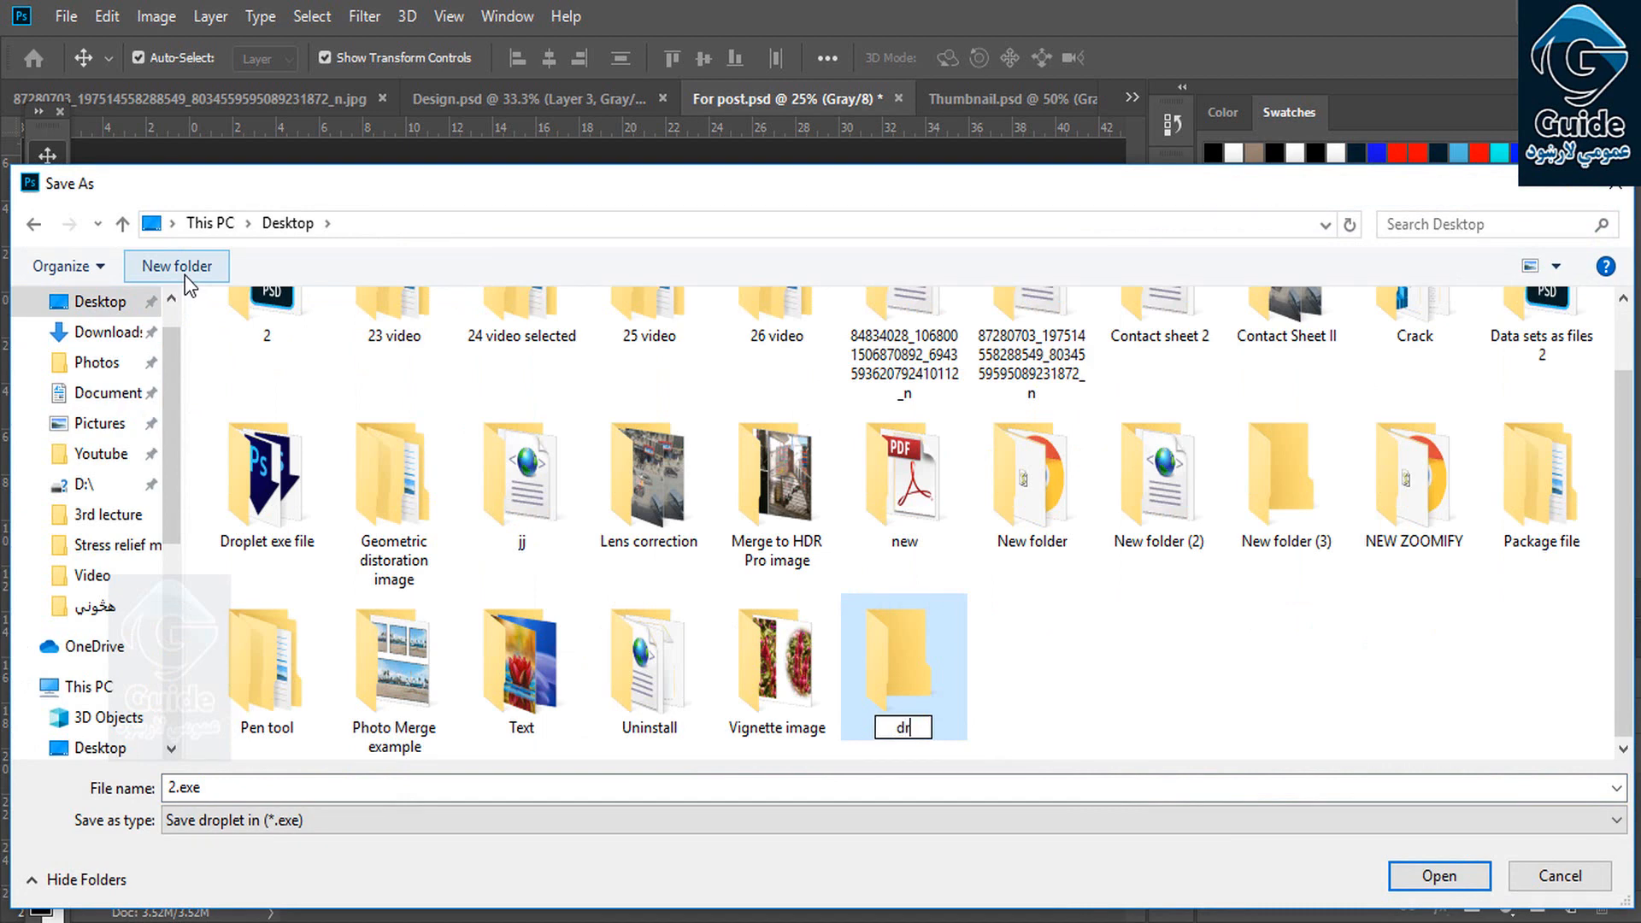
text(oplet)
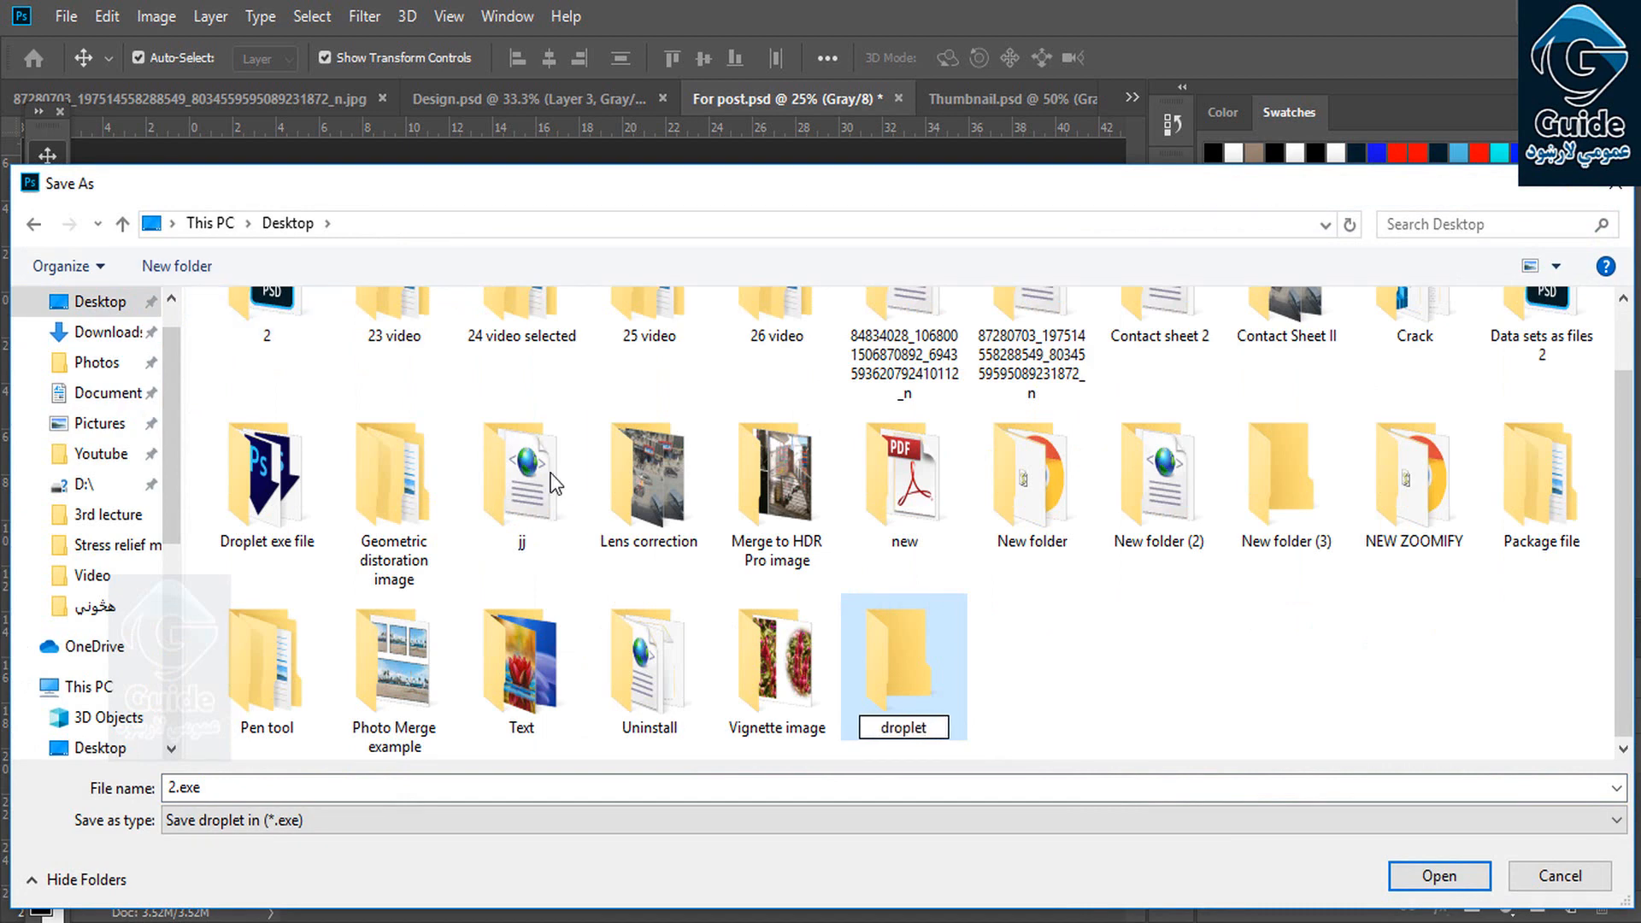
double_click(921, 664)
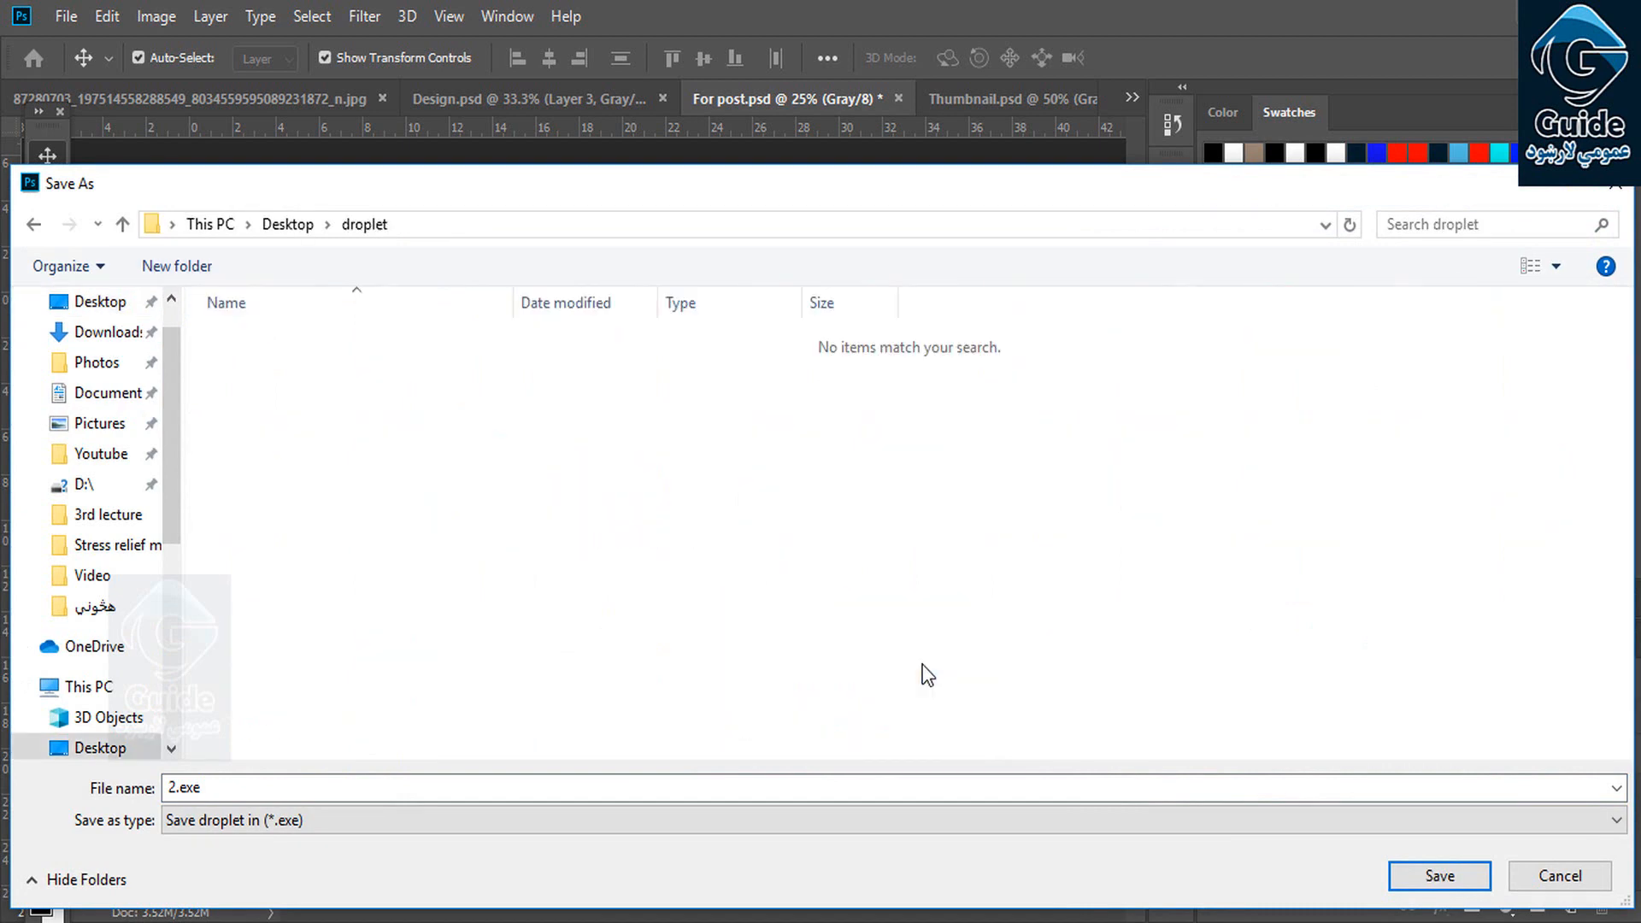
click(322, 788)
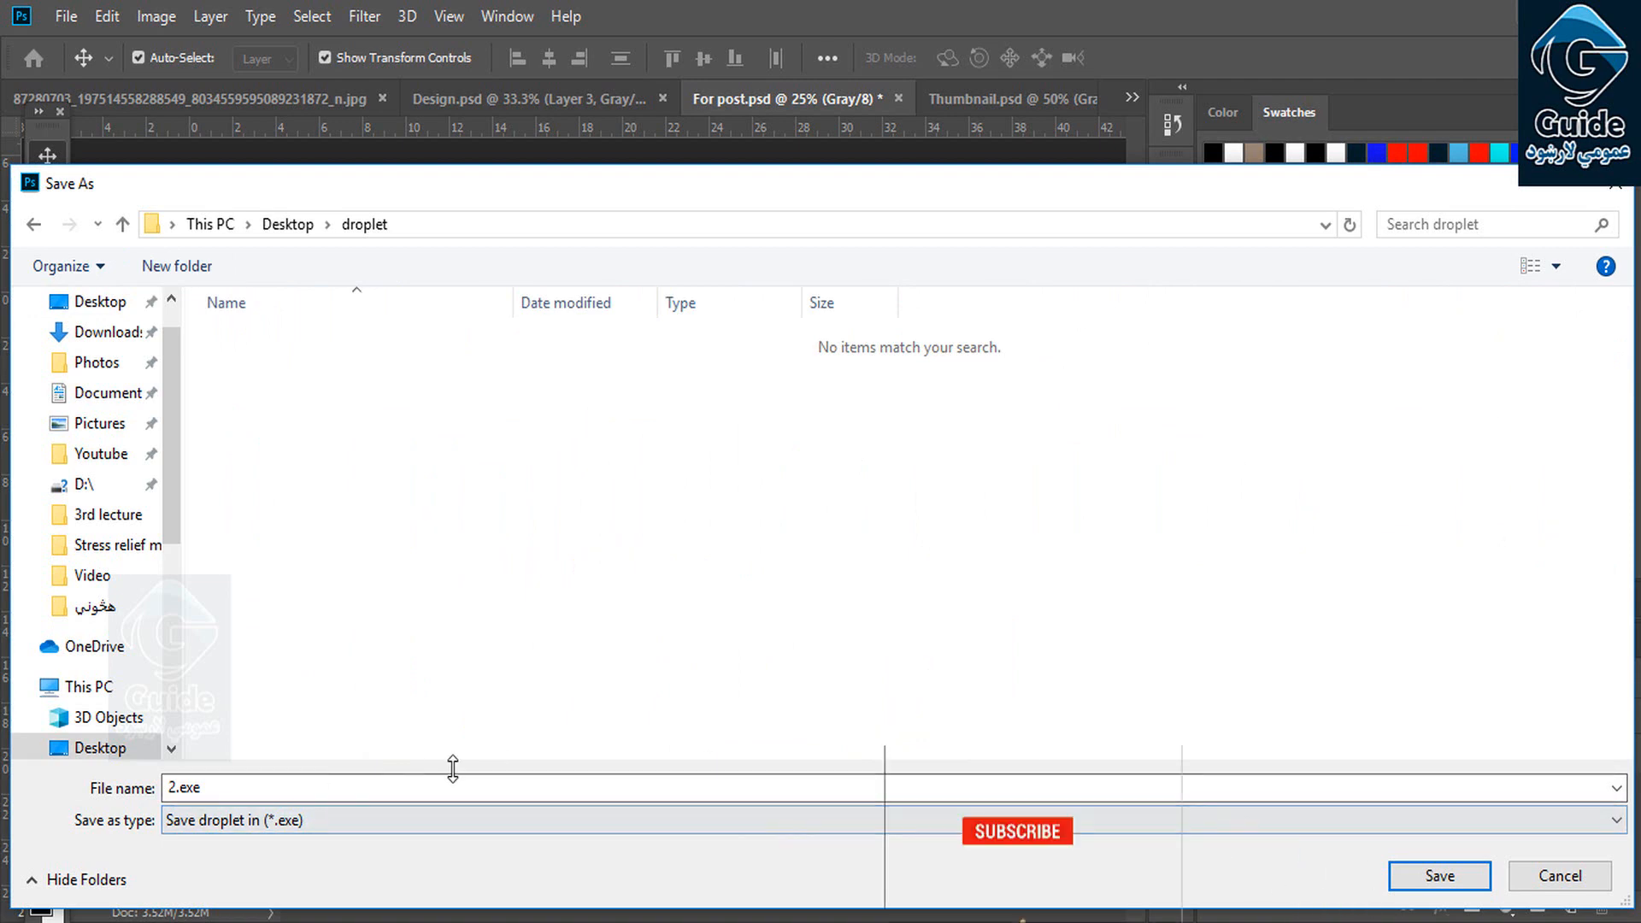
click(1423, 878)
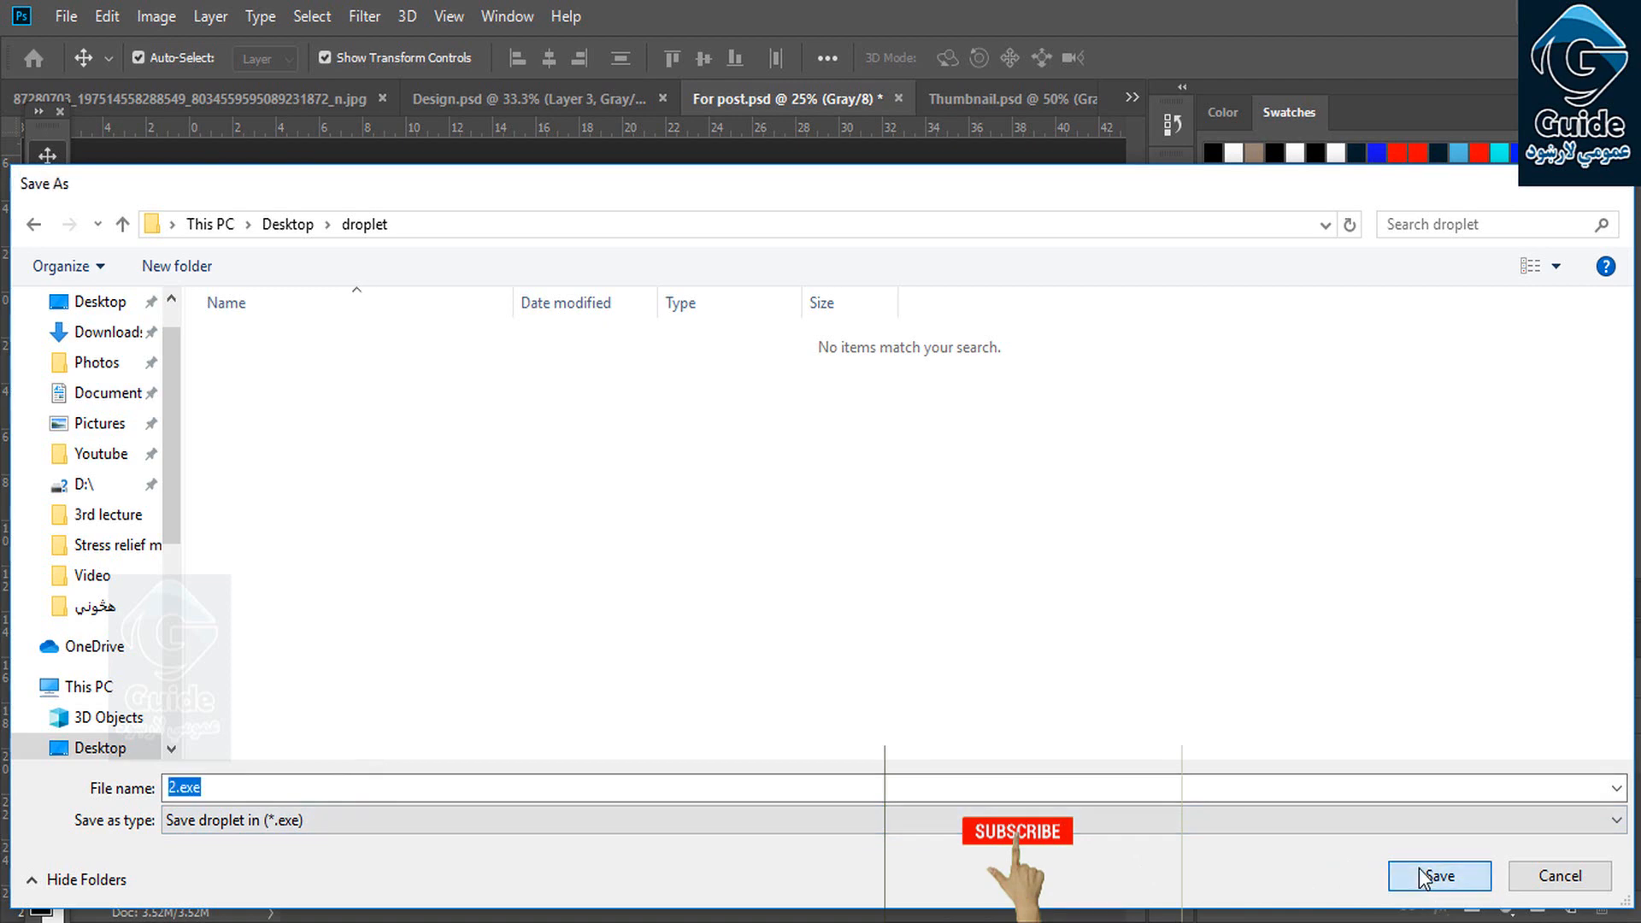
Choose the Default Actions set and the Wood Frame - 50 pixel action for the droplet.
click(555, 432)
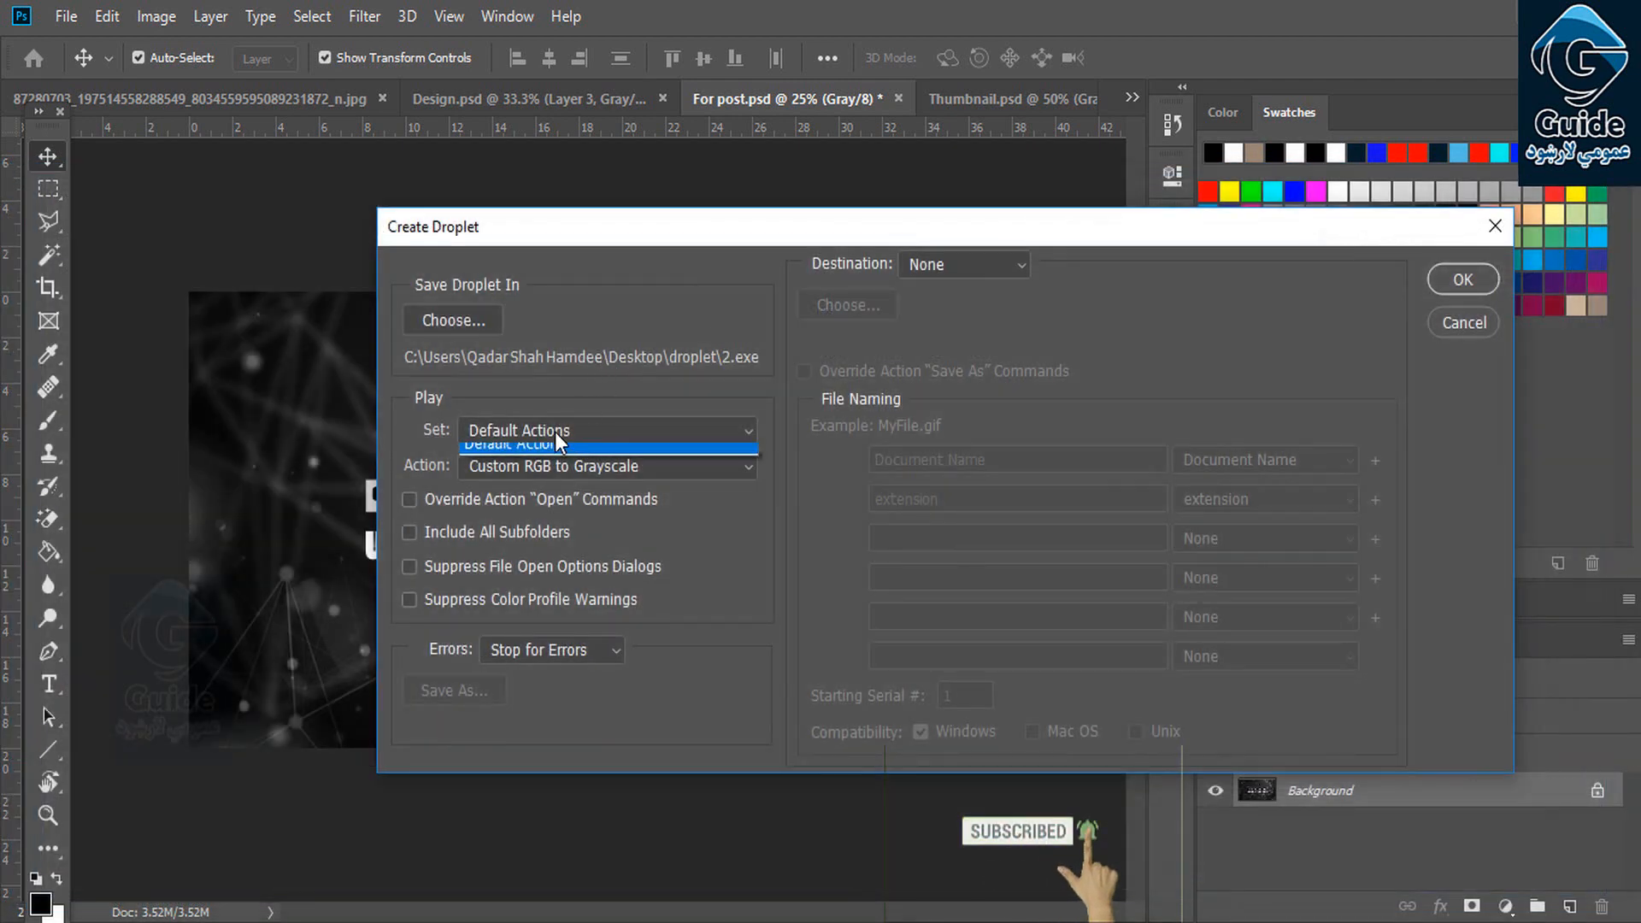
click(556, 432)
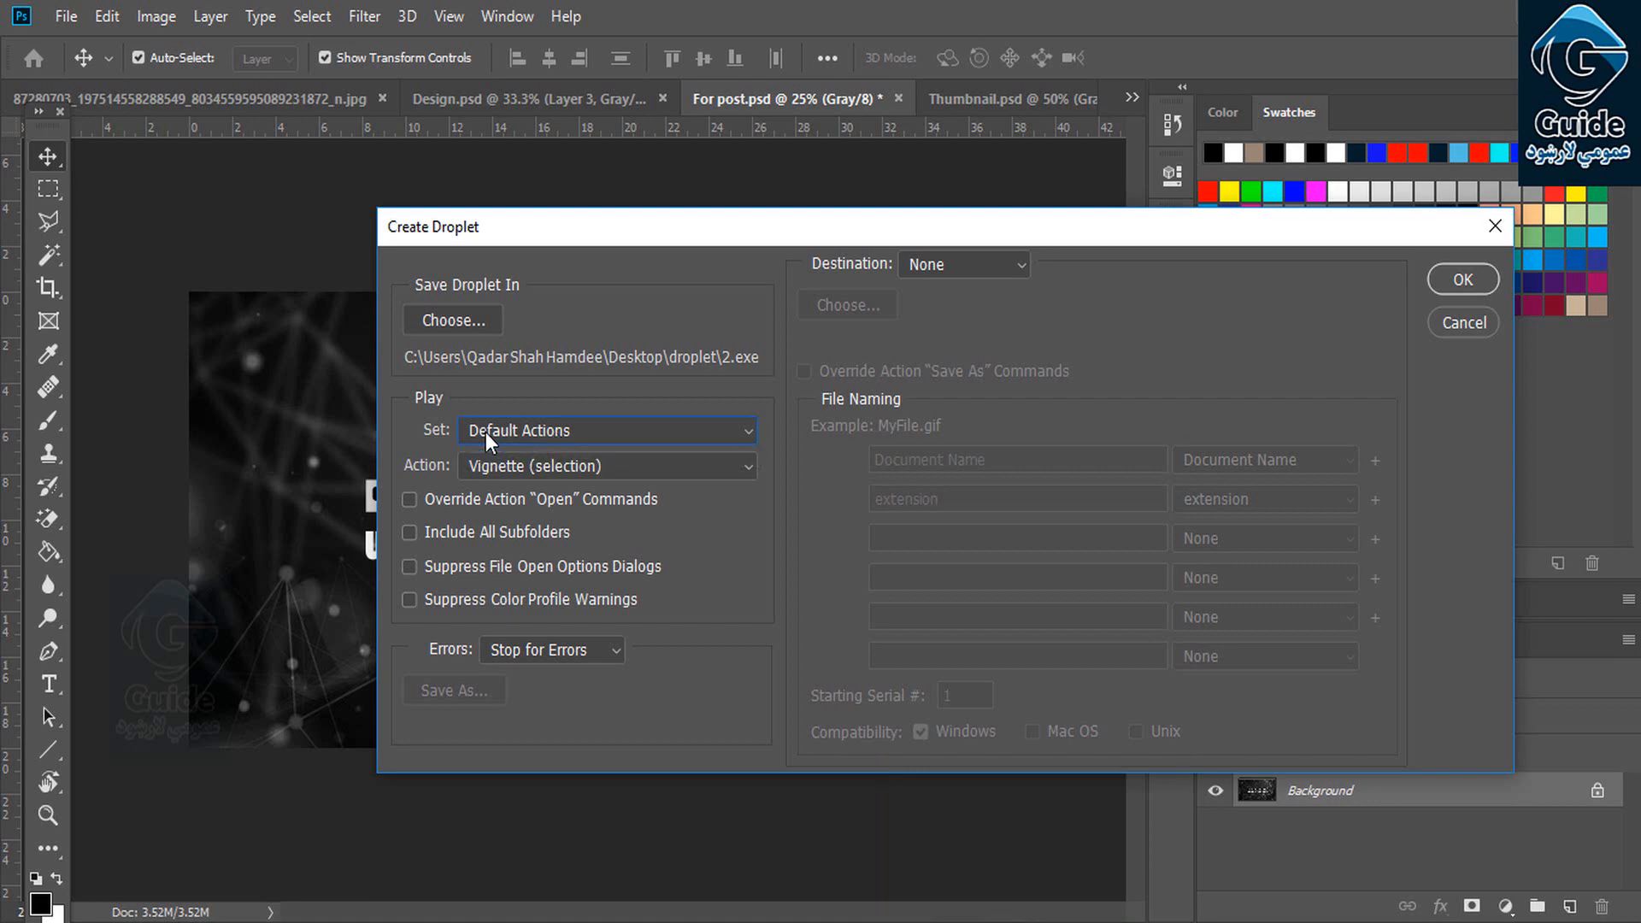
click(494, 469)
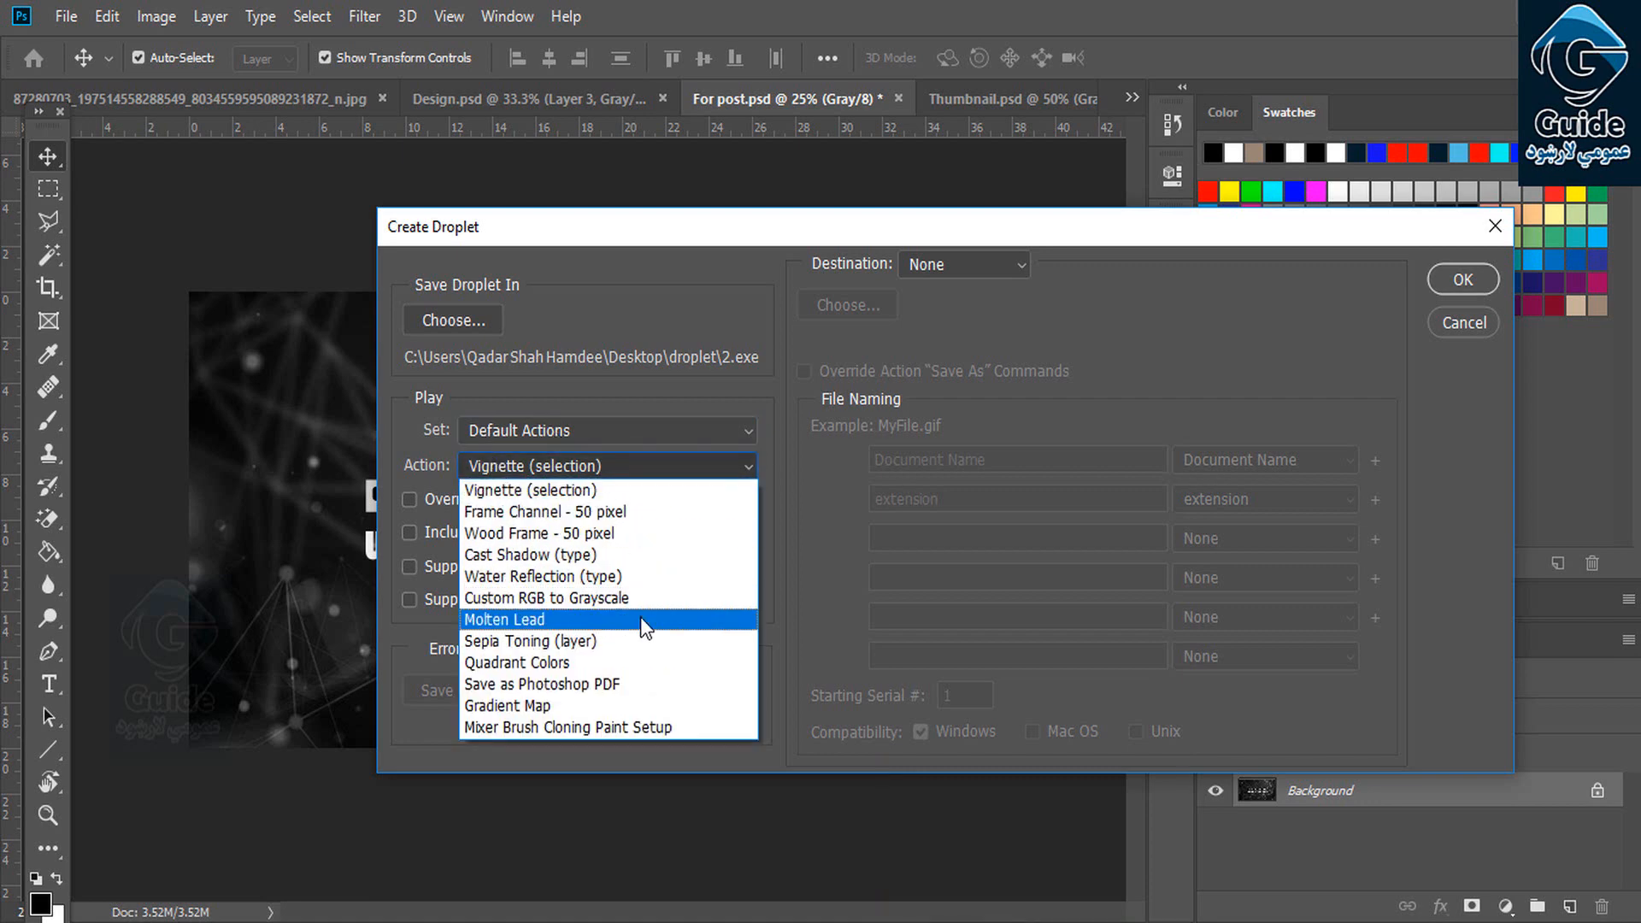
click(595, 538)
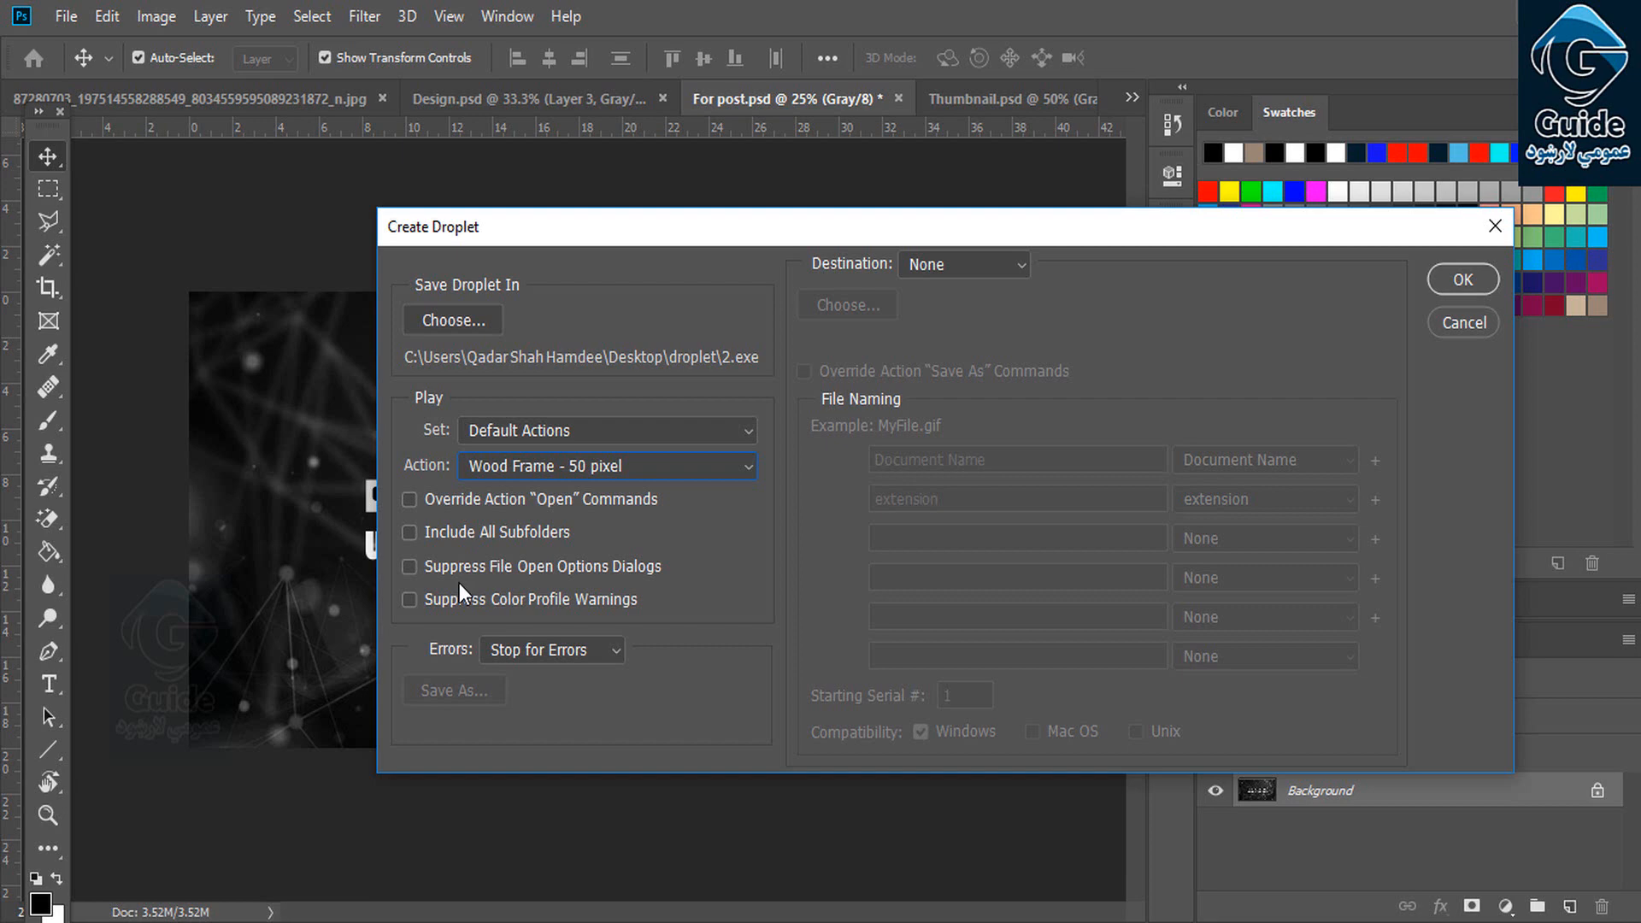
Keep error handling at Stop for Errors and the destination at None, and create the droplet.
click(506, 651)
click(518, 650)
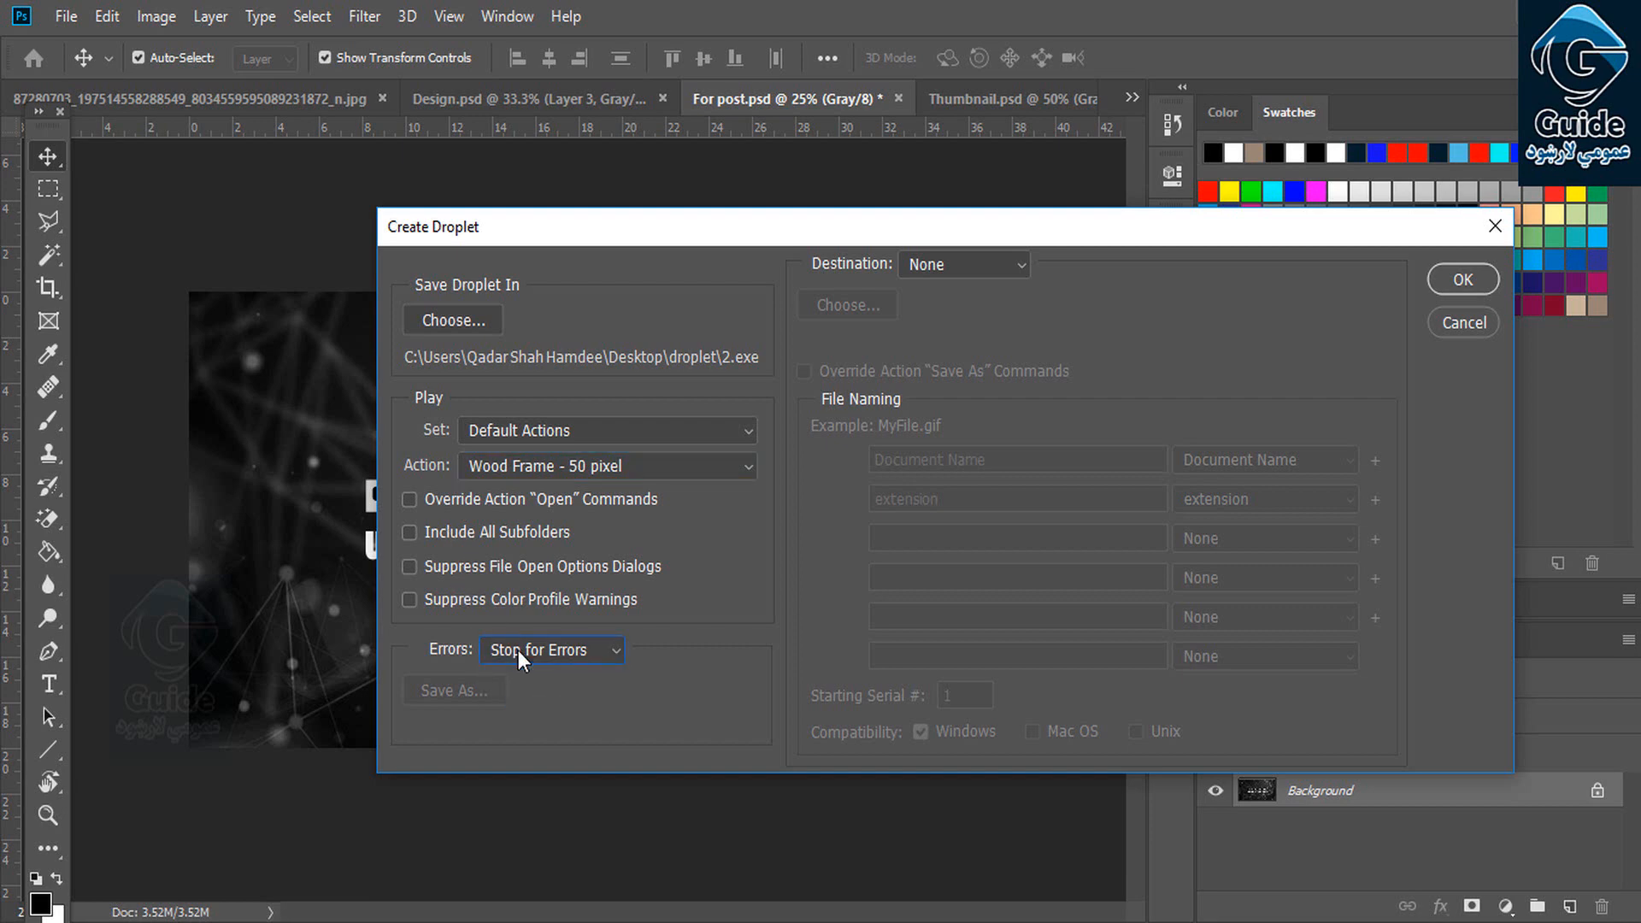
click(936, 266)
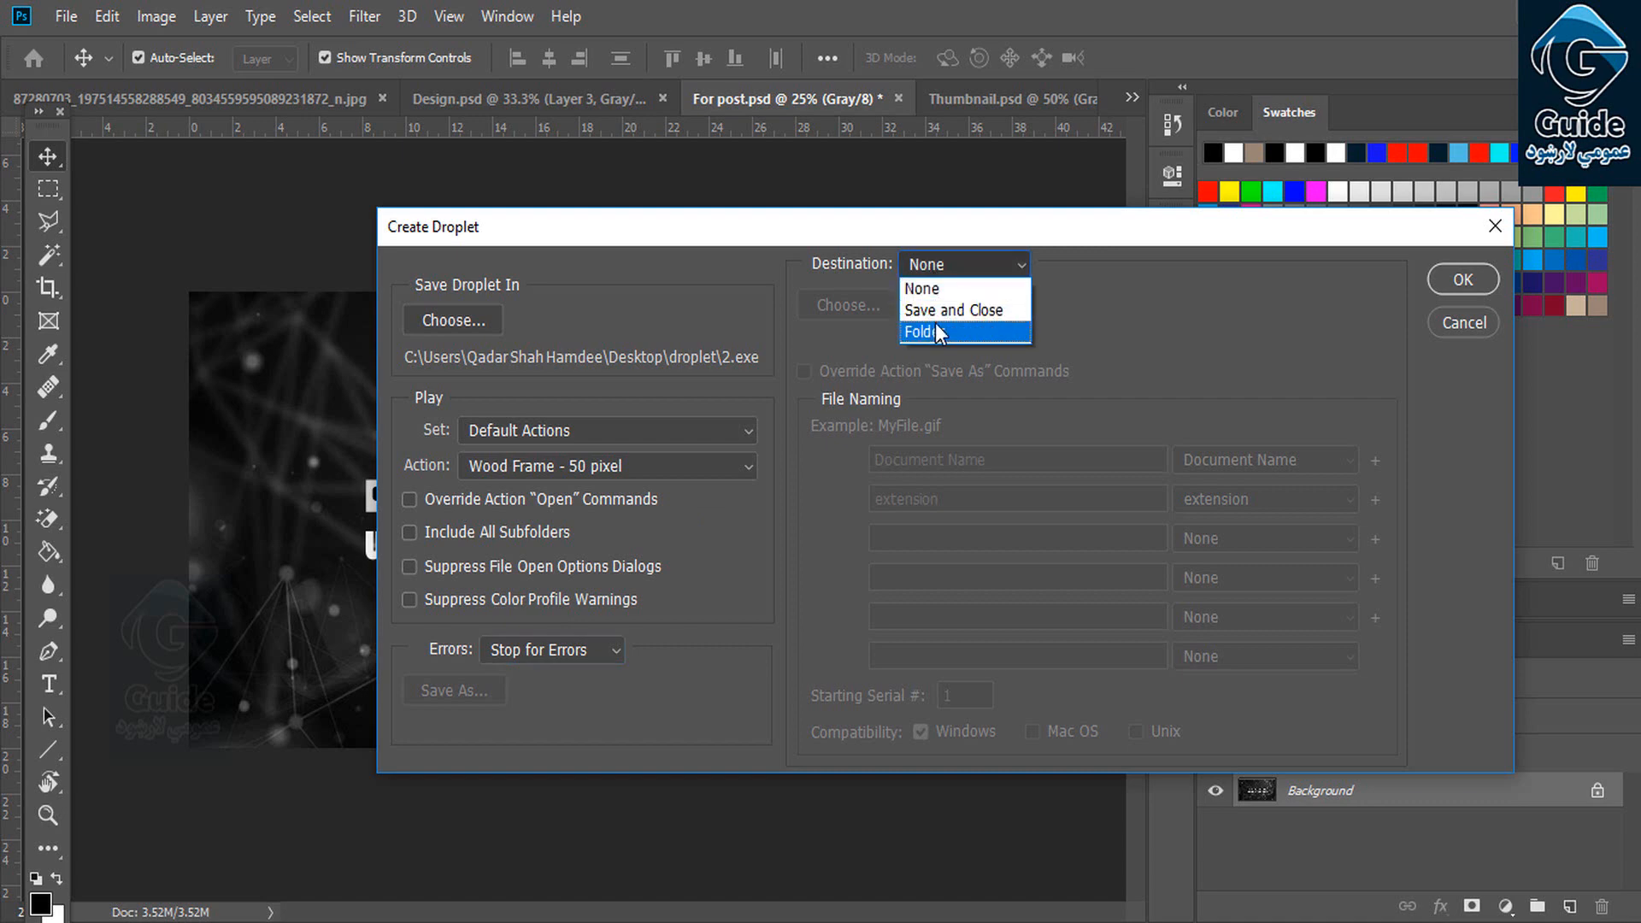
click(930, 287)
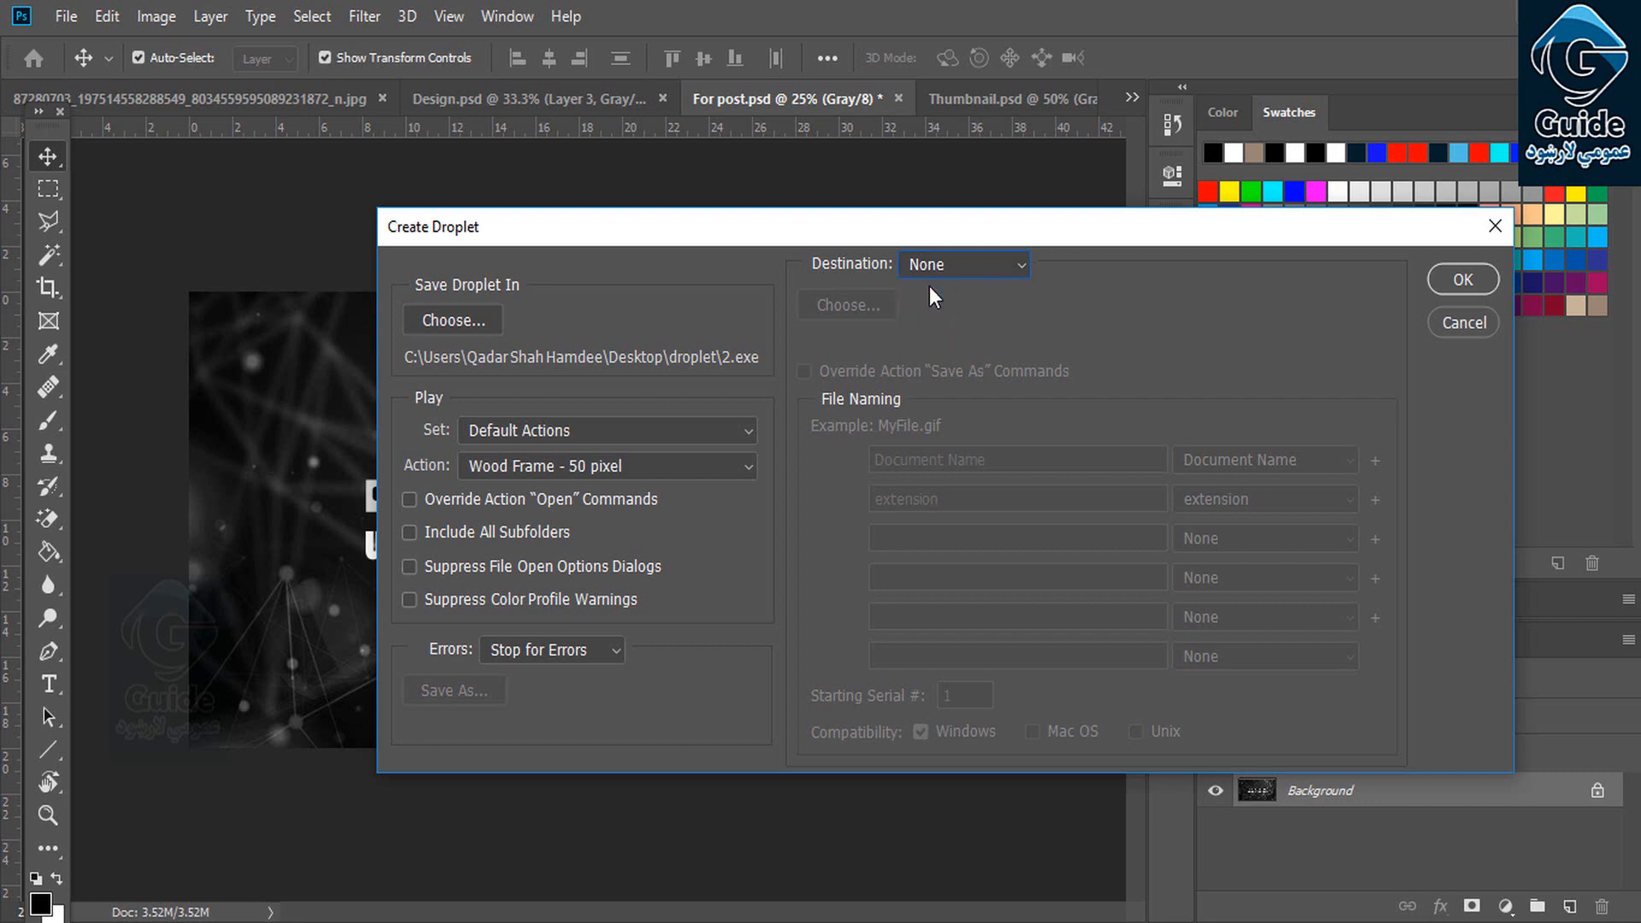
click(1463, 279)
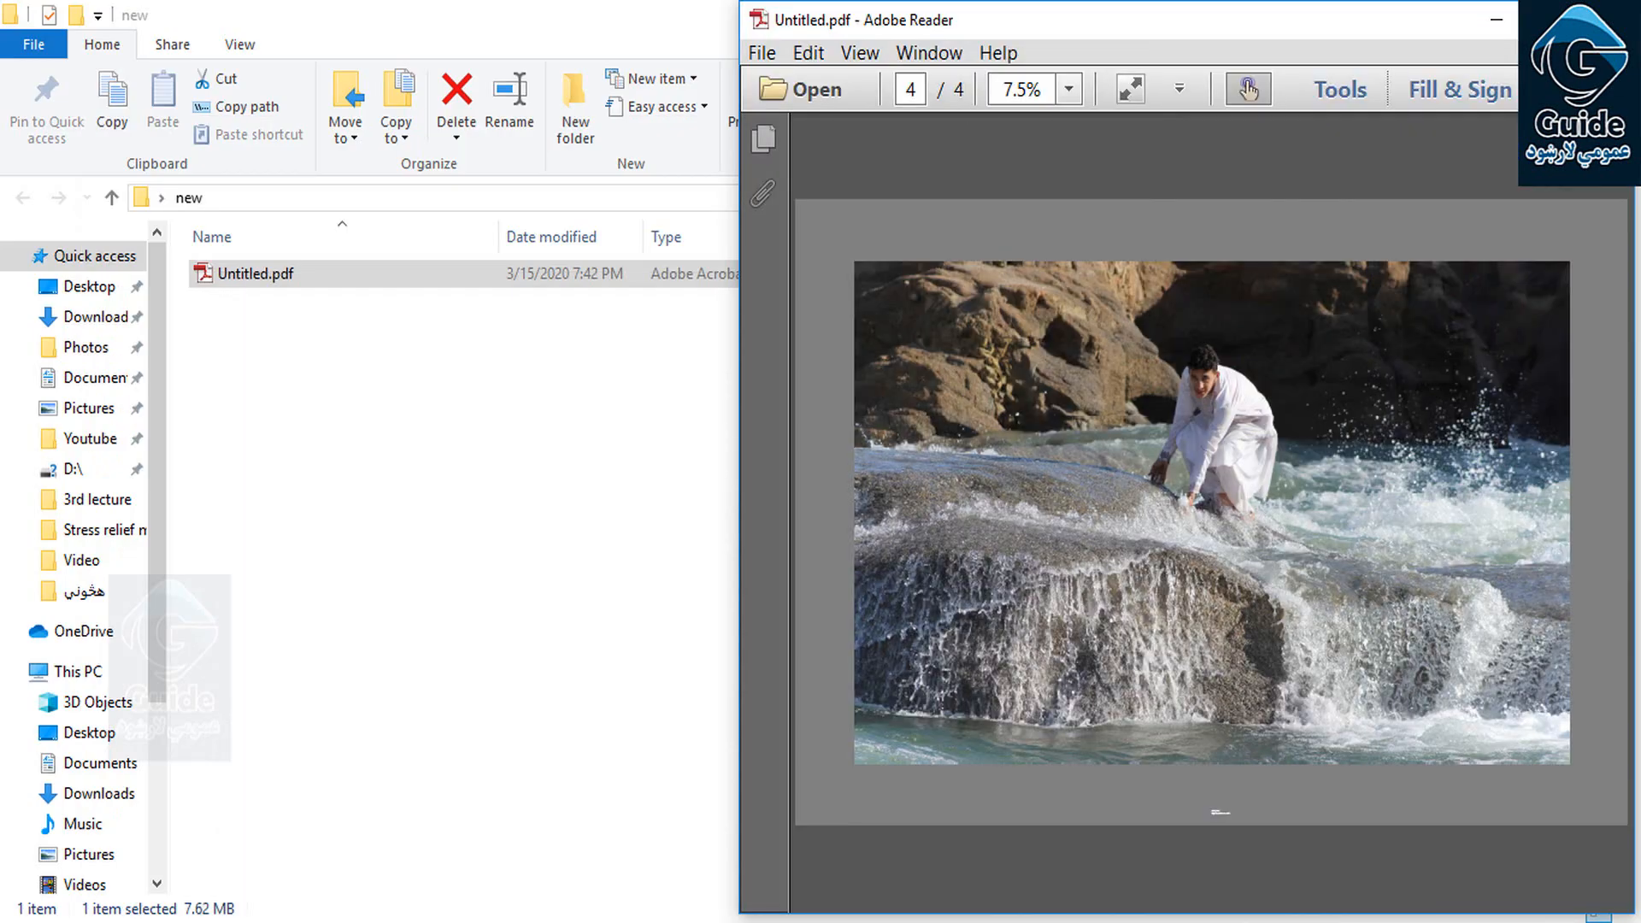
Close the PDF presentation, open the droplet folder on the Desktop, and reposition its window.
key(alt+F4)
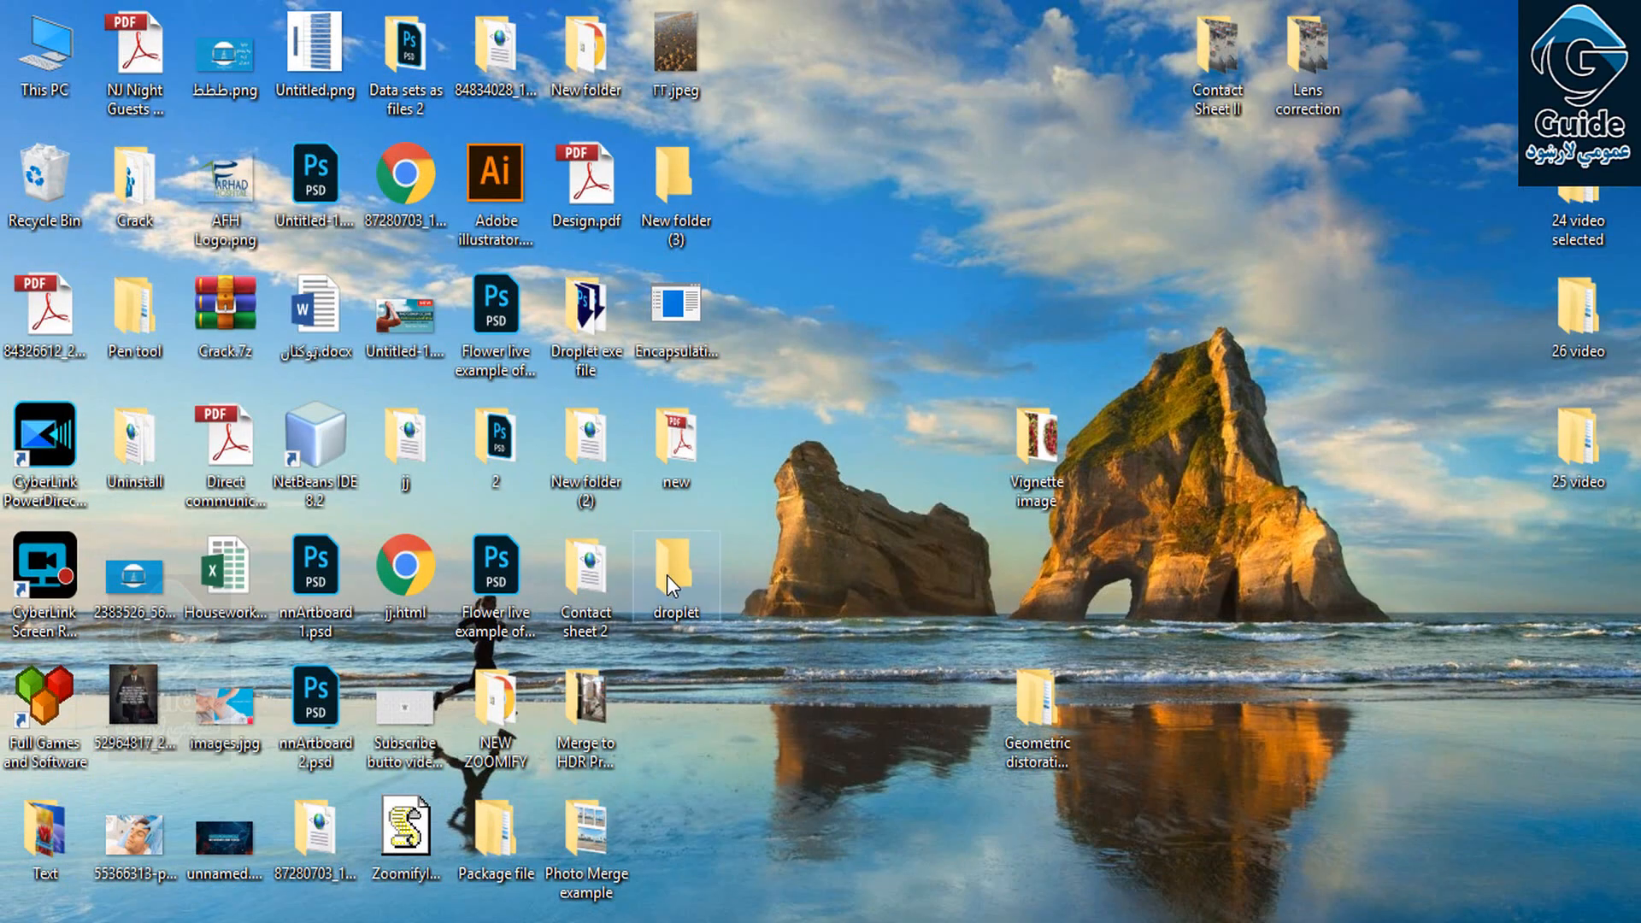
double_click(667, 576)
drag(639, 13, 439, 82)
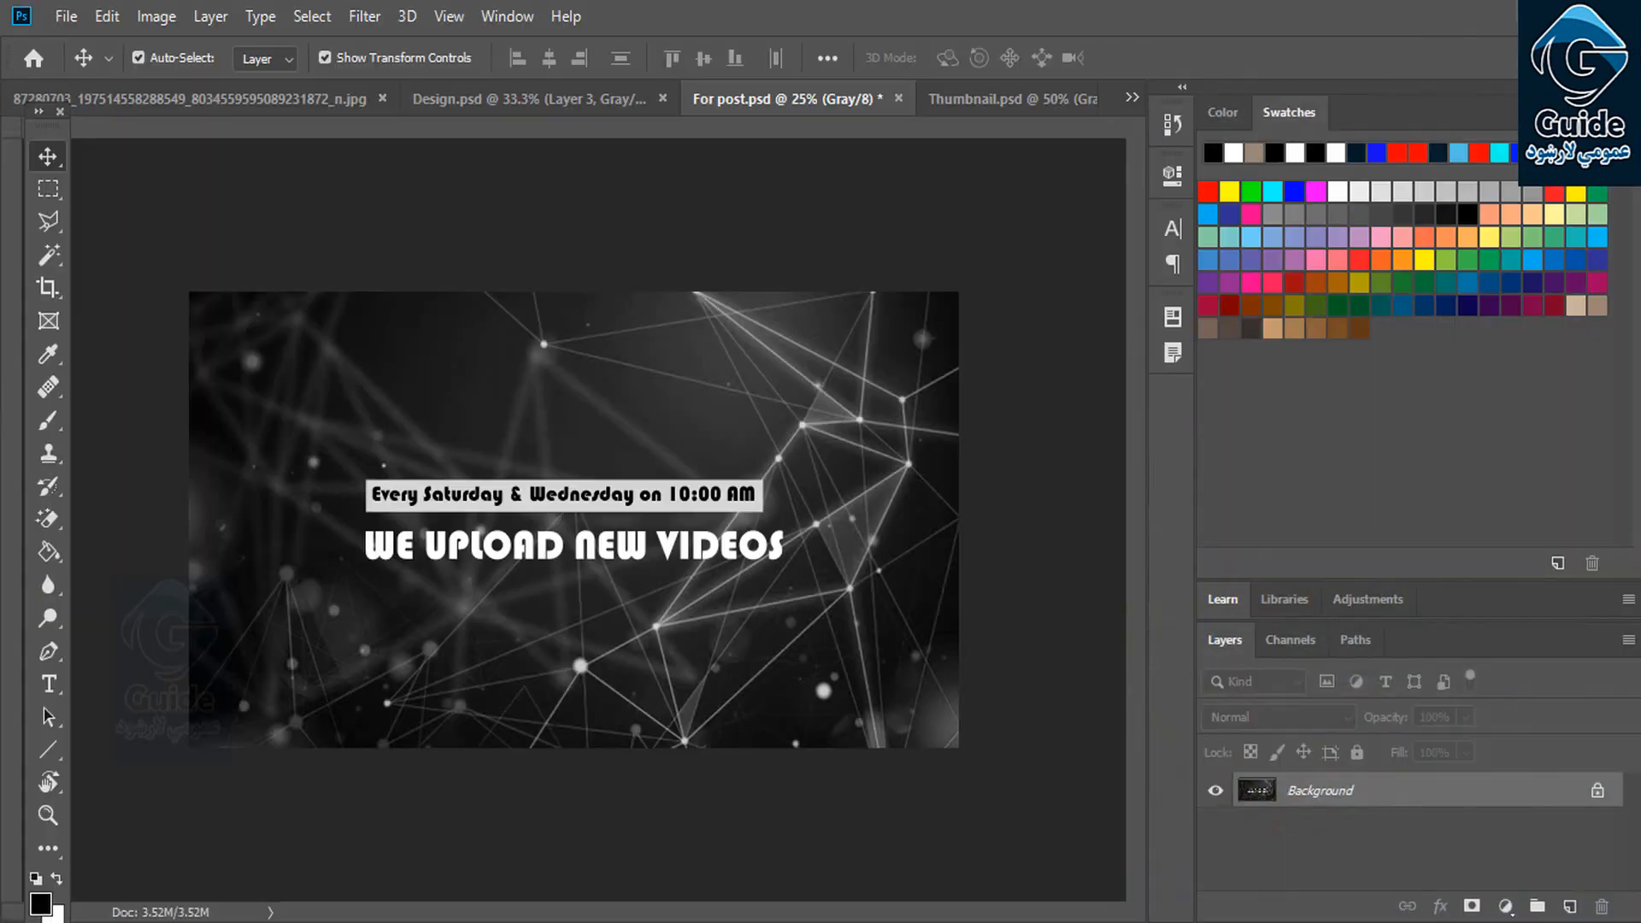
Quit Photoshop without saving the changes to the open documents.
key(ctrl+q)
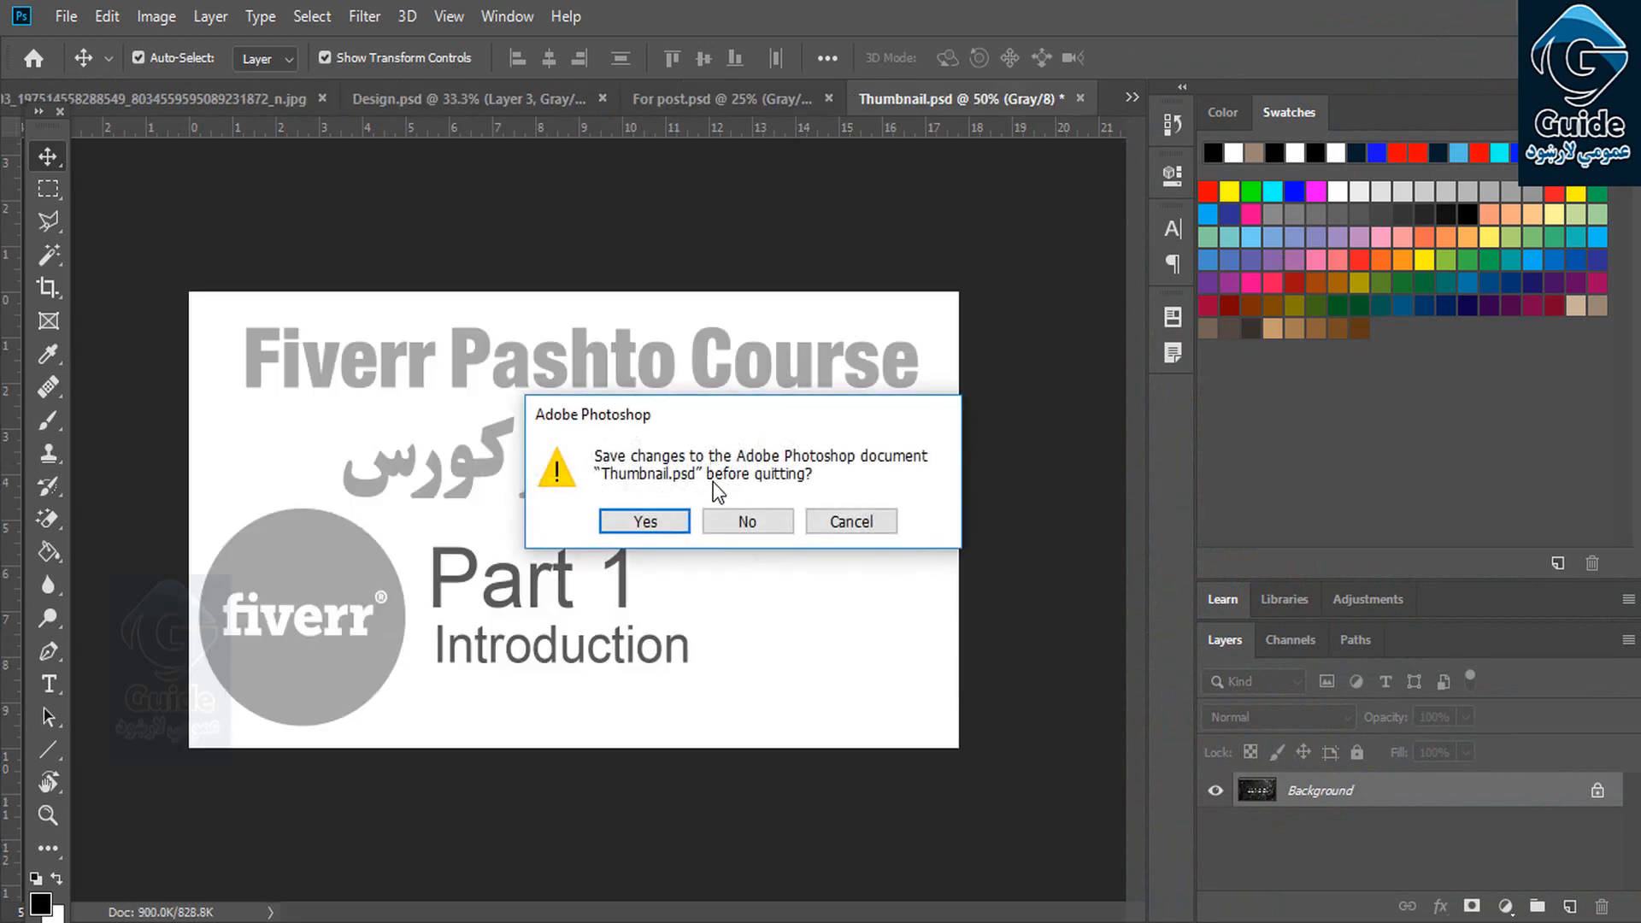
click(745, 521)
click(746, 522)
click(743, 521)
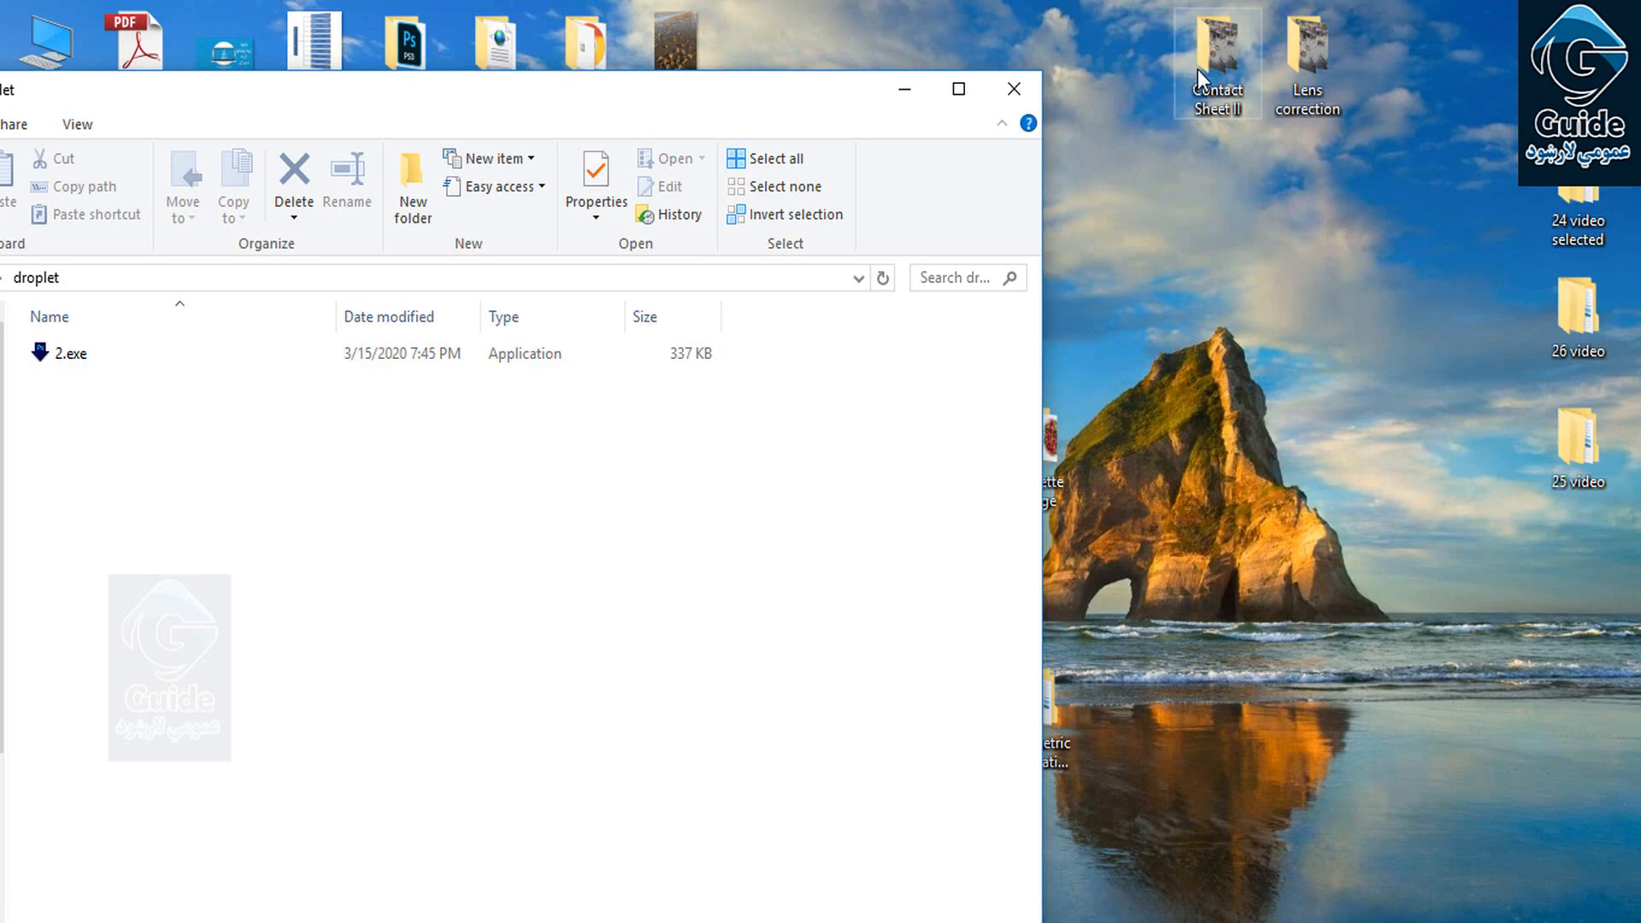
Open the PDF presentation folder inside 26 video and place its window beside the droplet folder.
double_click(1577, 312)
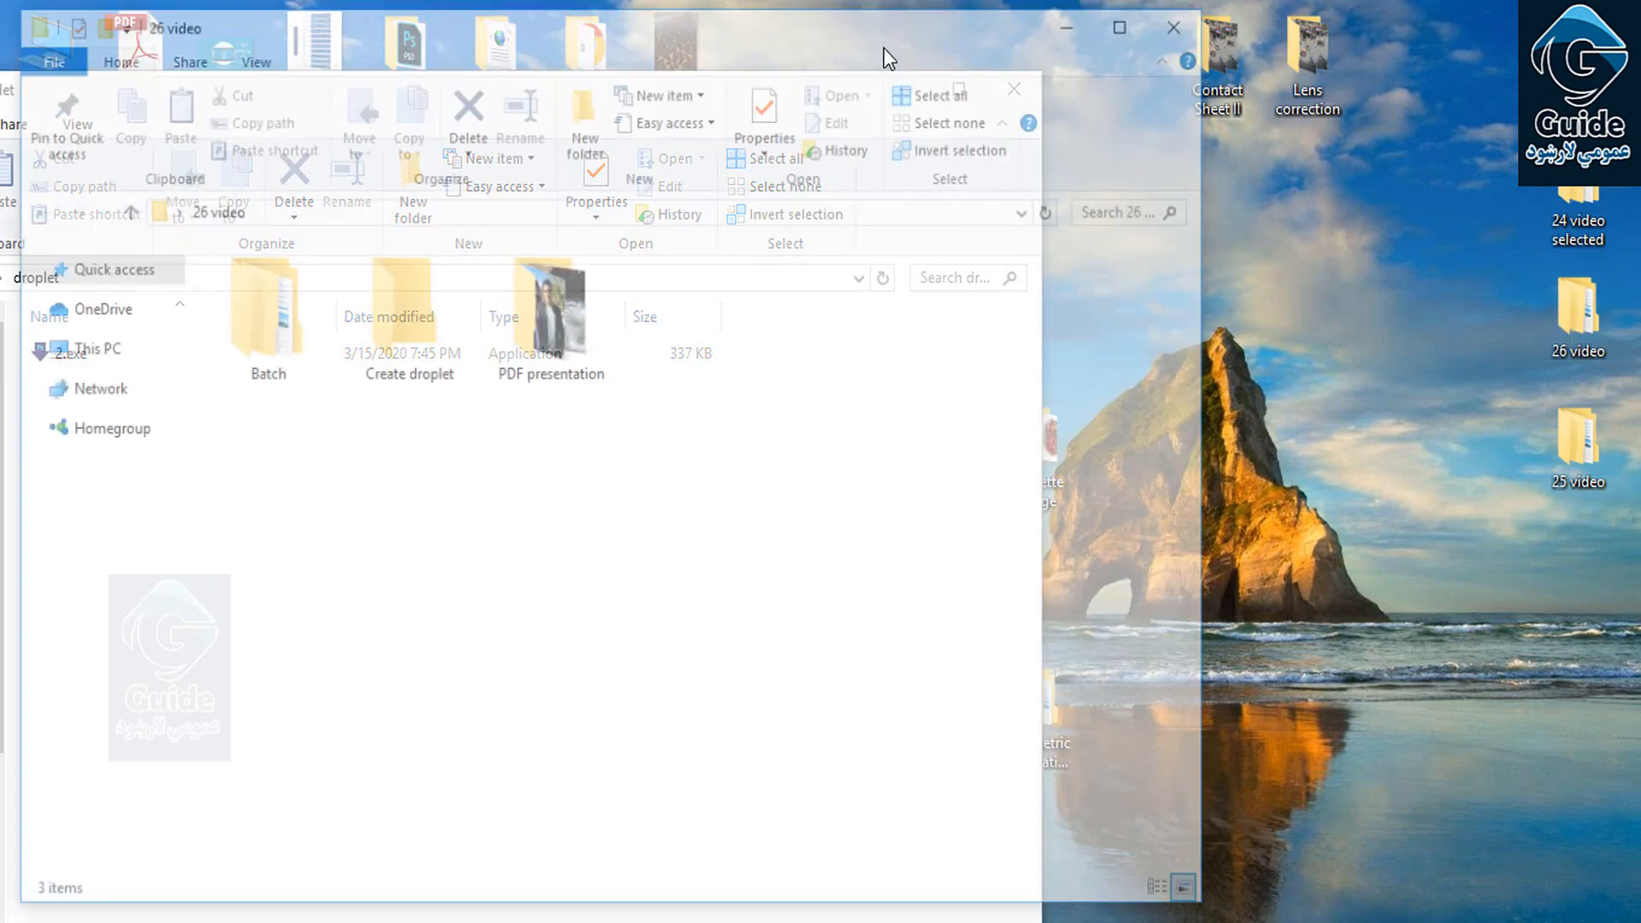
drag(801, 24, 1491, 233)
double_click(1233, 520)
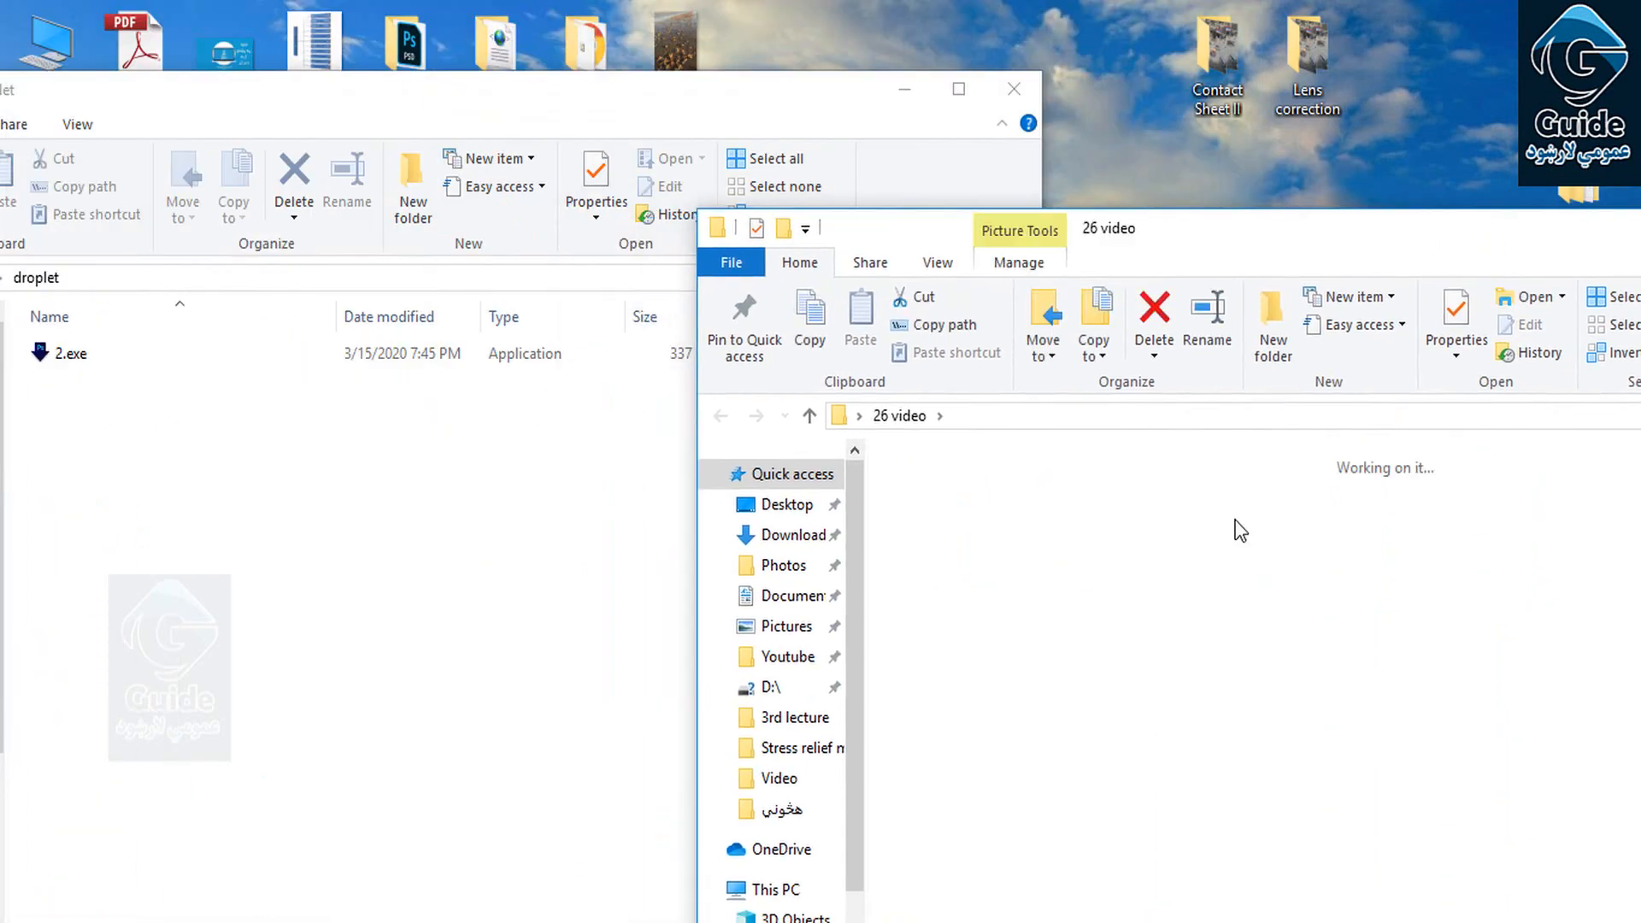
drag(1108, 264, 1197, 121)
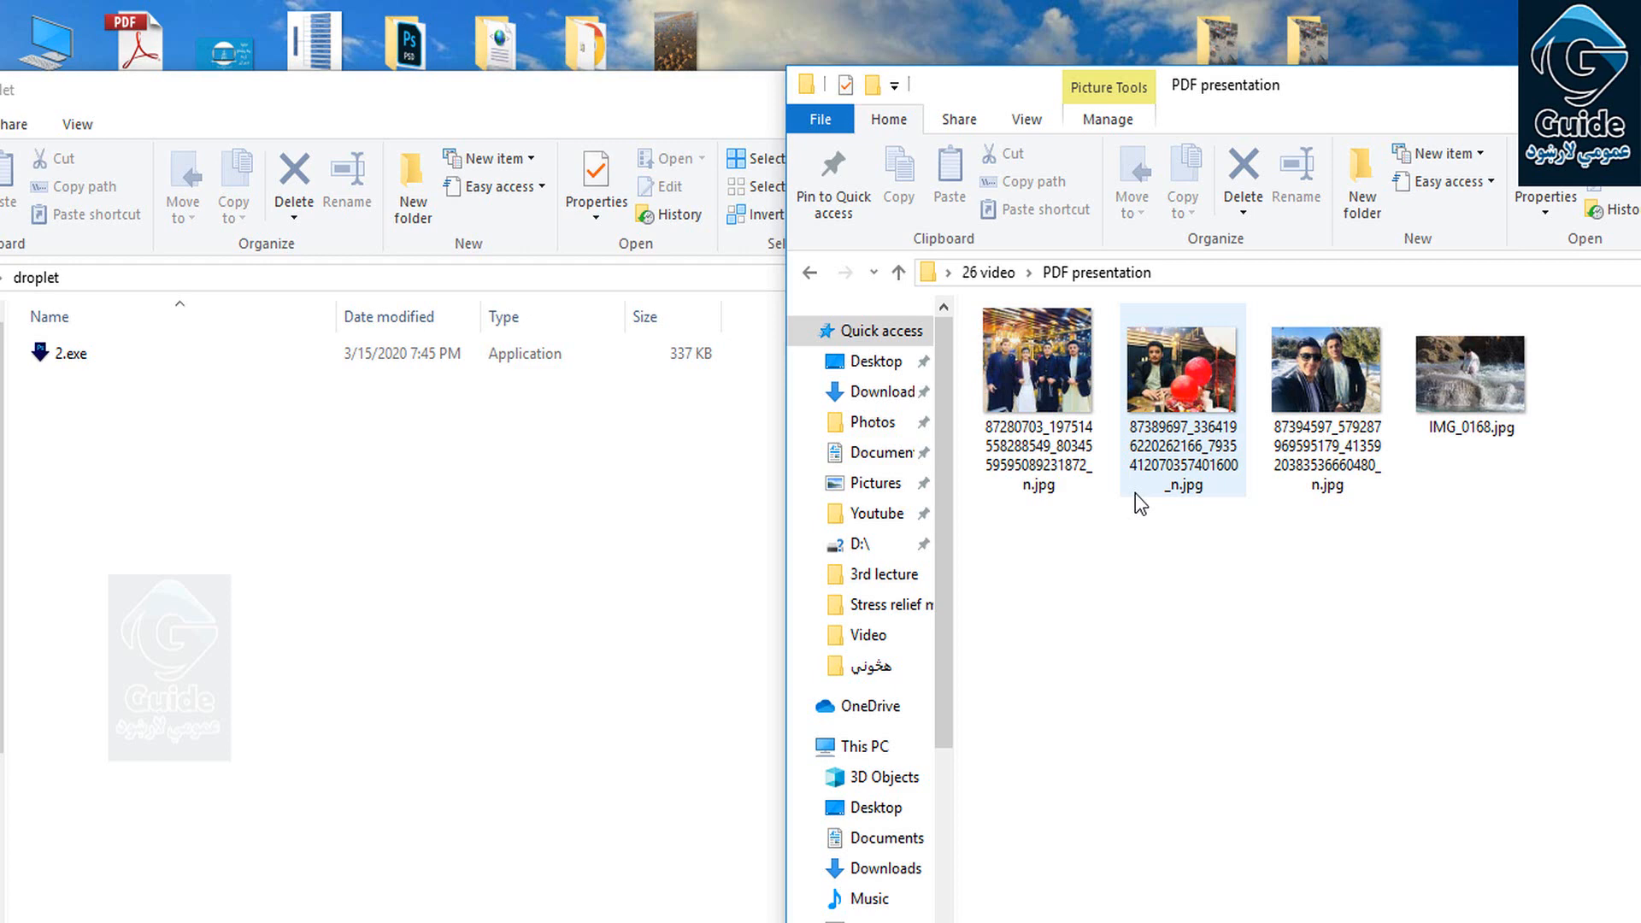
Run the 2.exe droplet on all four images in the PDF presentation folder, continuing past the minimum image size message for each.
drag(1532, 542, 135, 350)
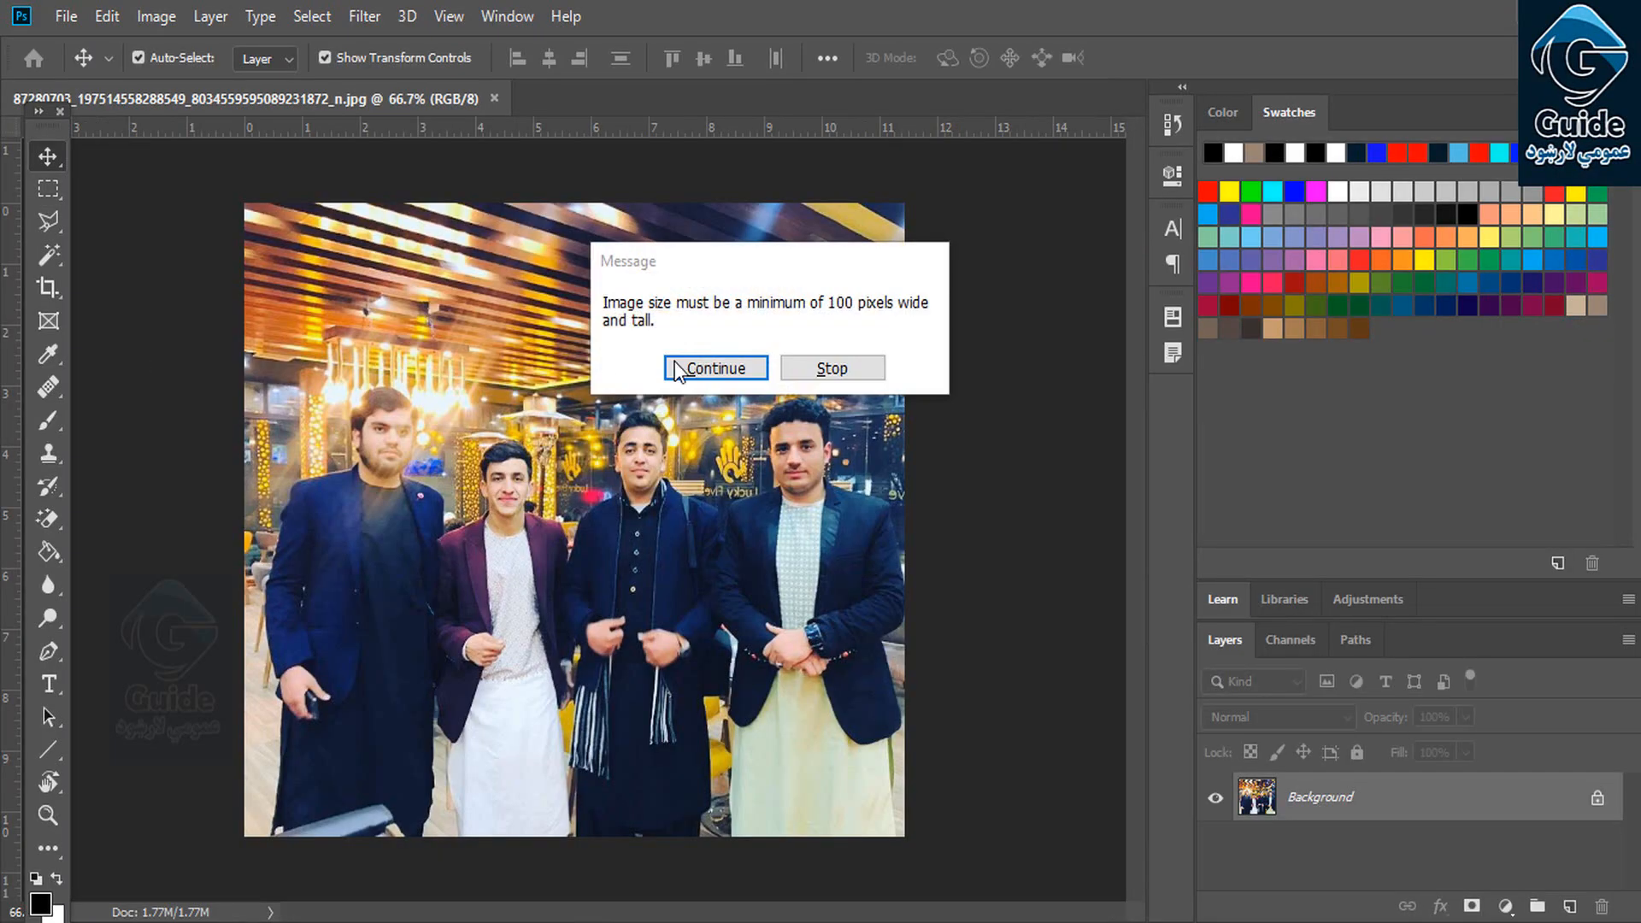
click(715, 366)
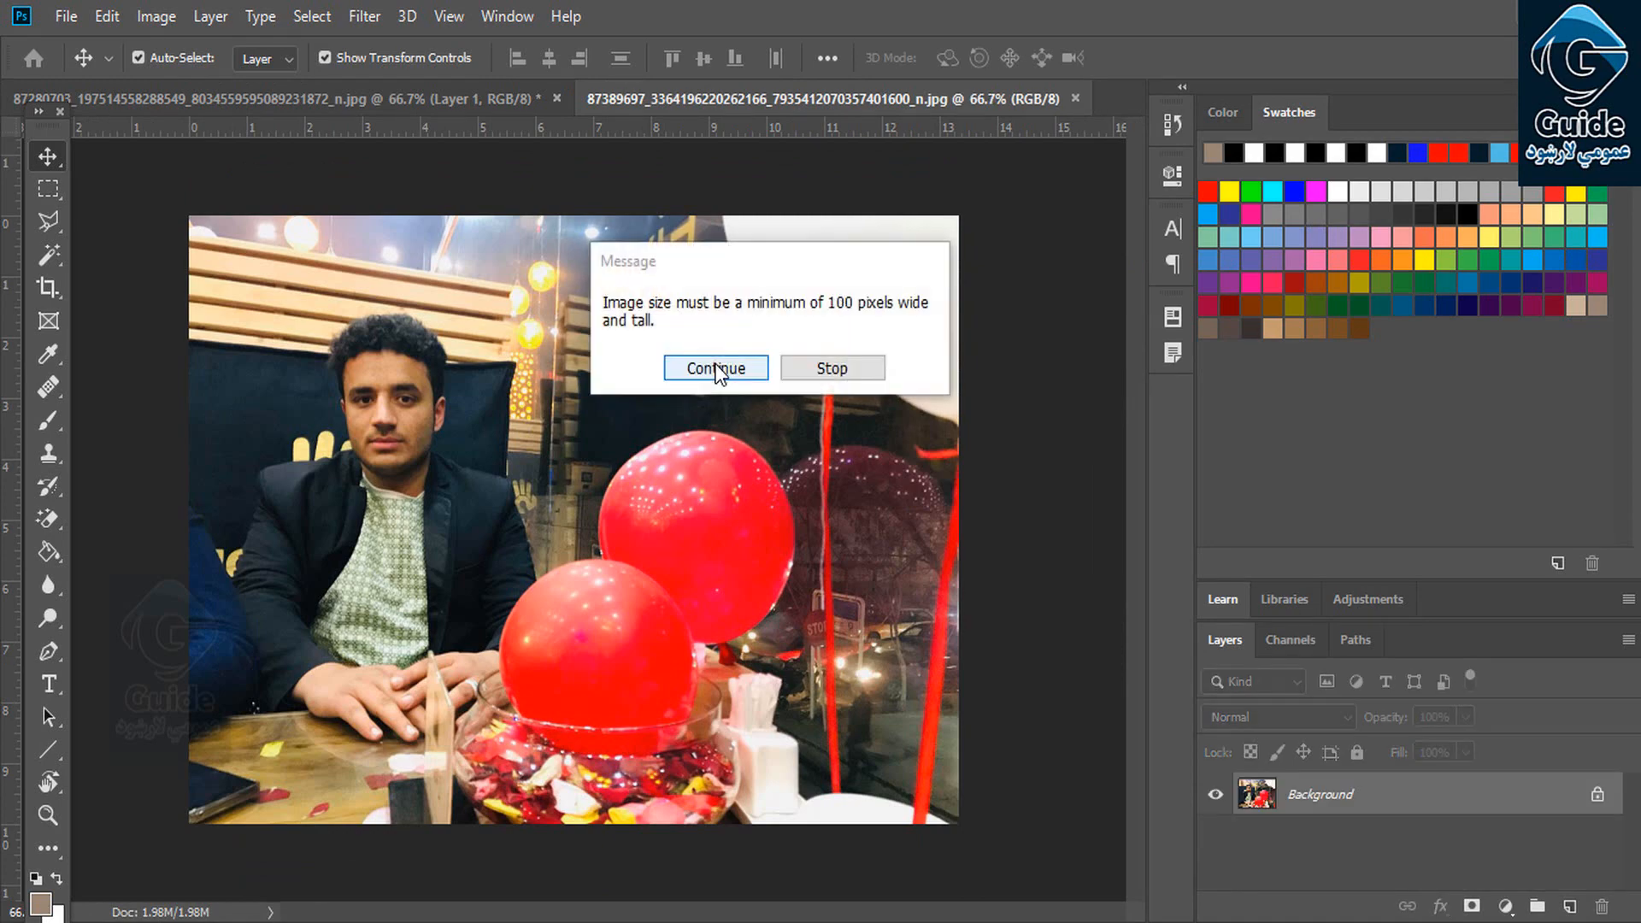
click(715, 366)
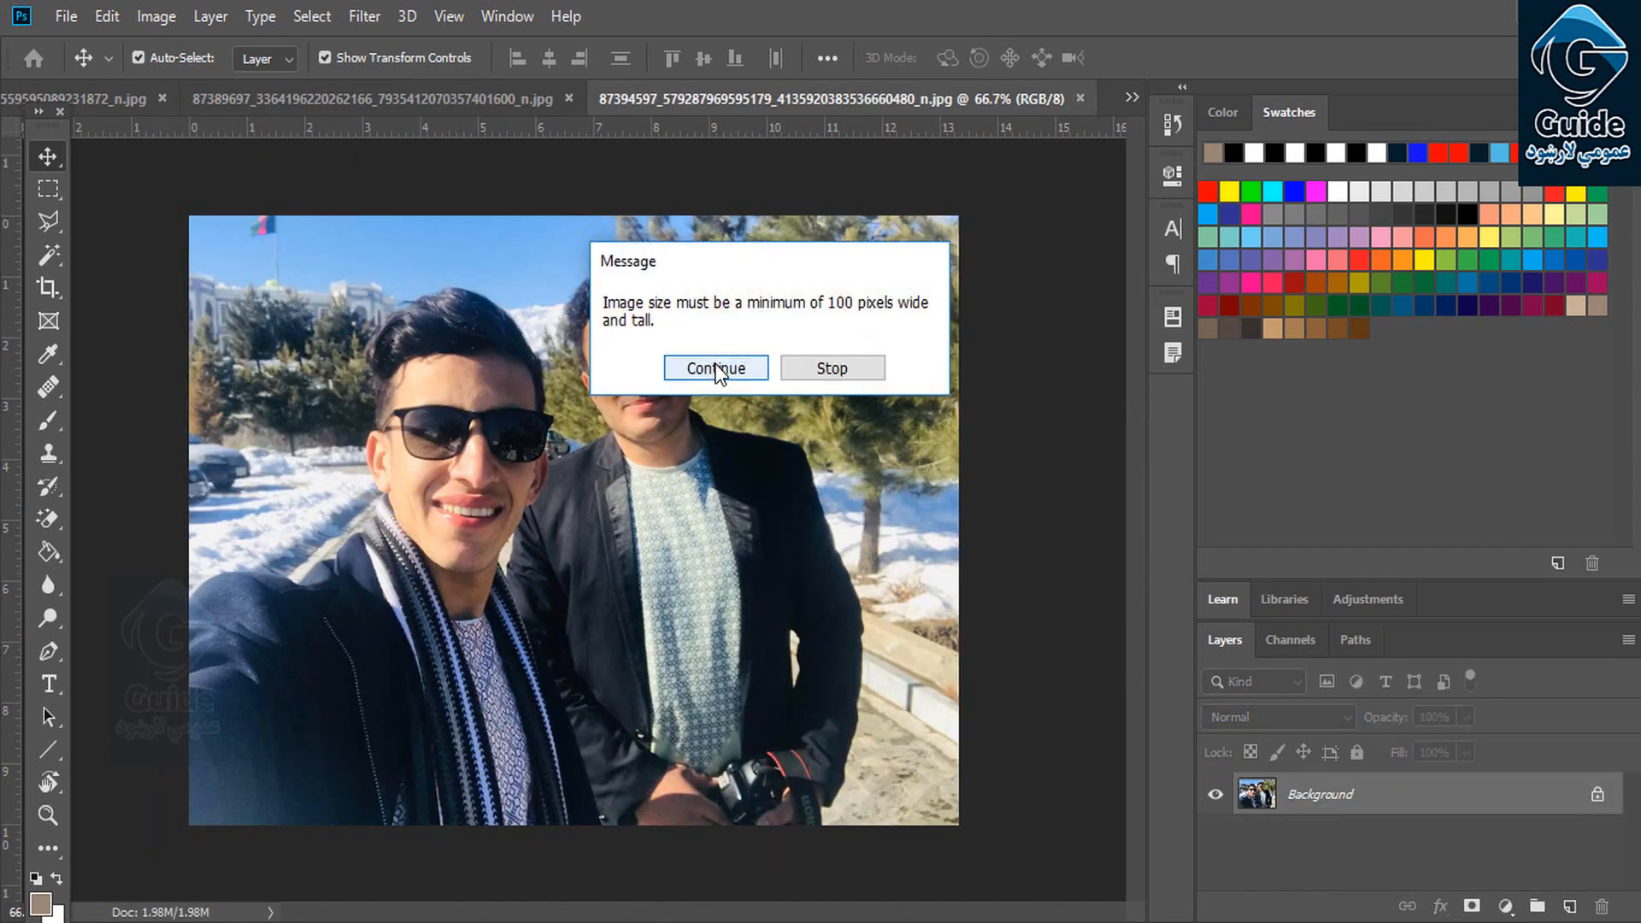
click(715, 365)
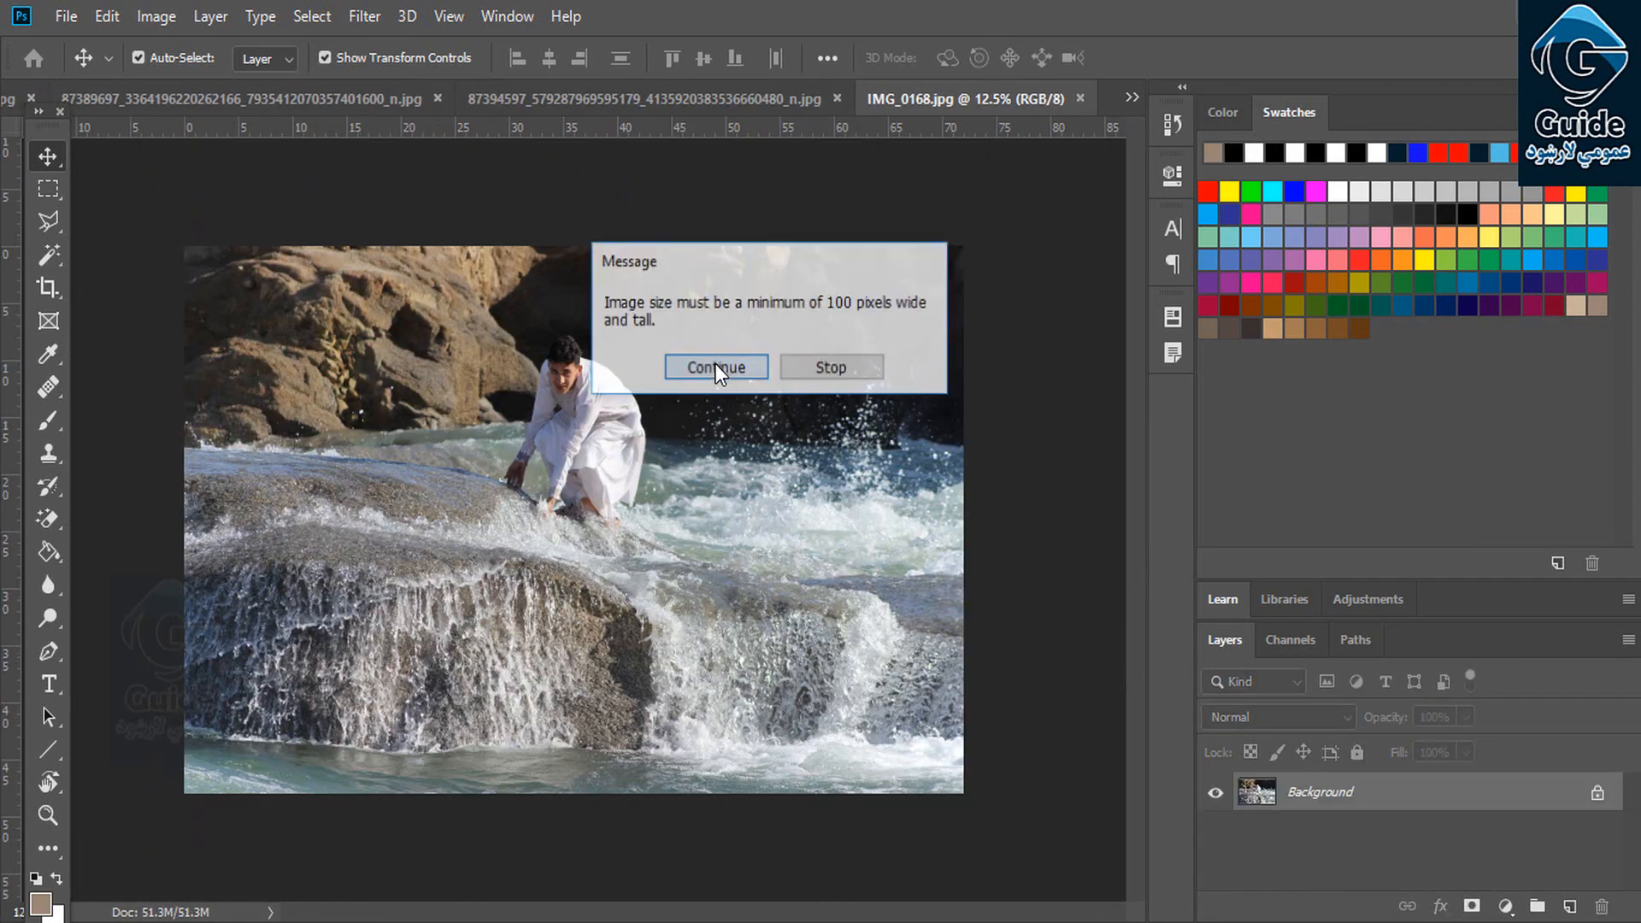
click(716, 365)
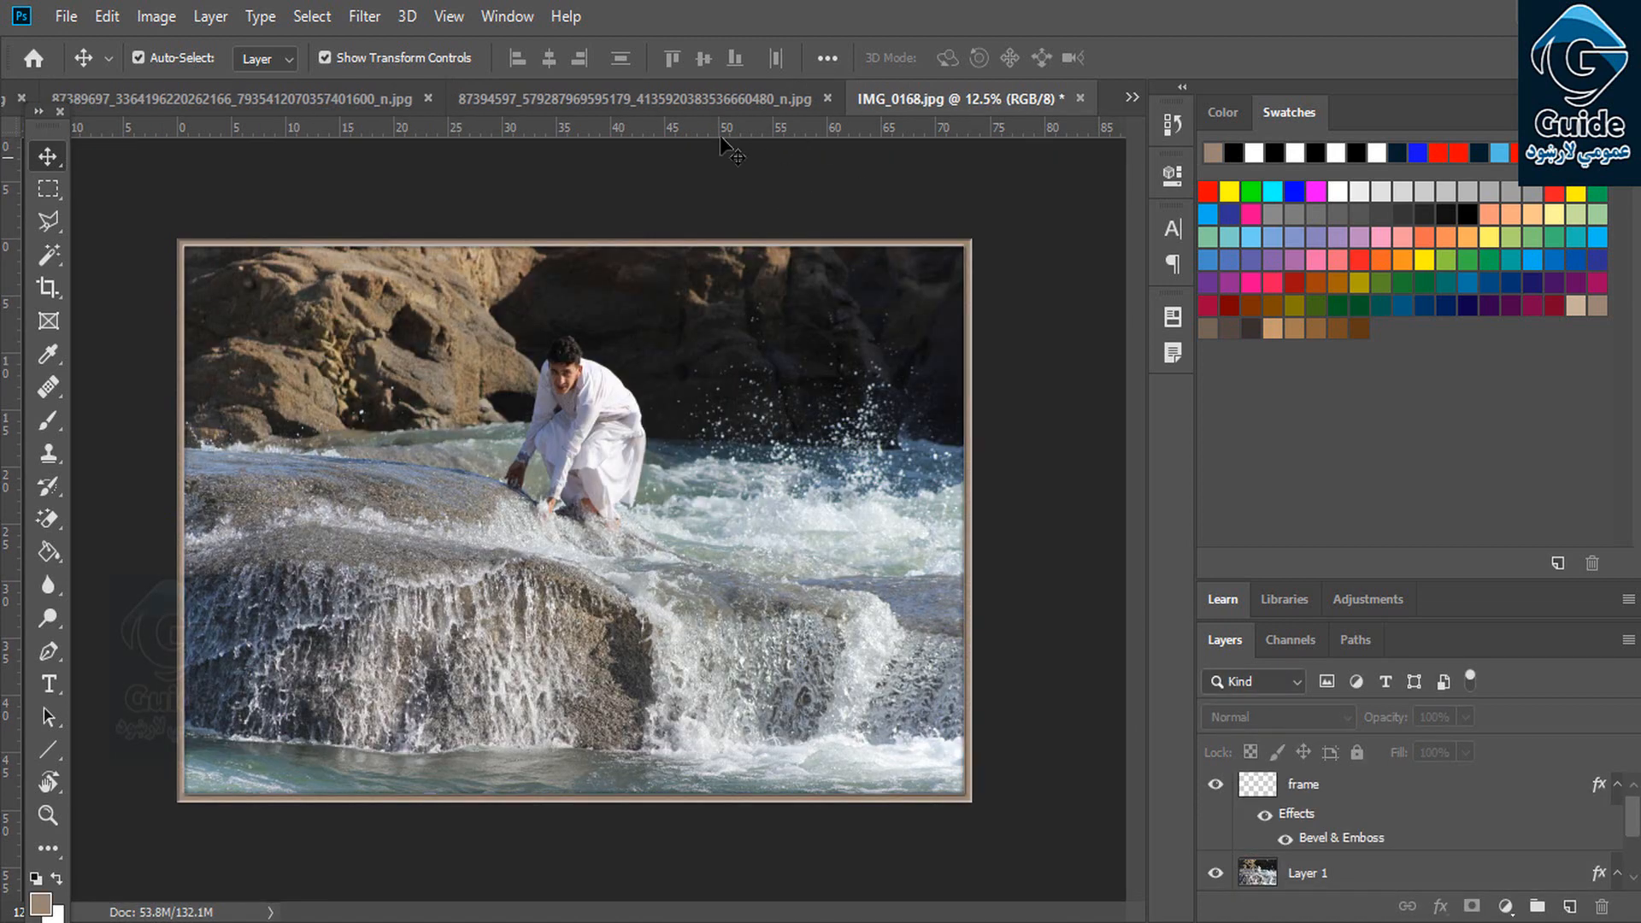
Inspect the wood frame on the selfie and the red balloon photo, and deselect the photo's layer.
click(701, 101)
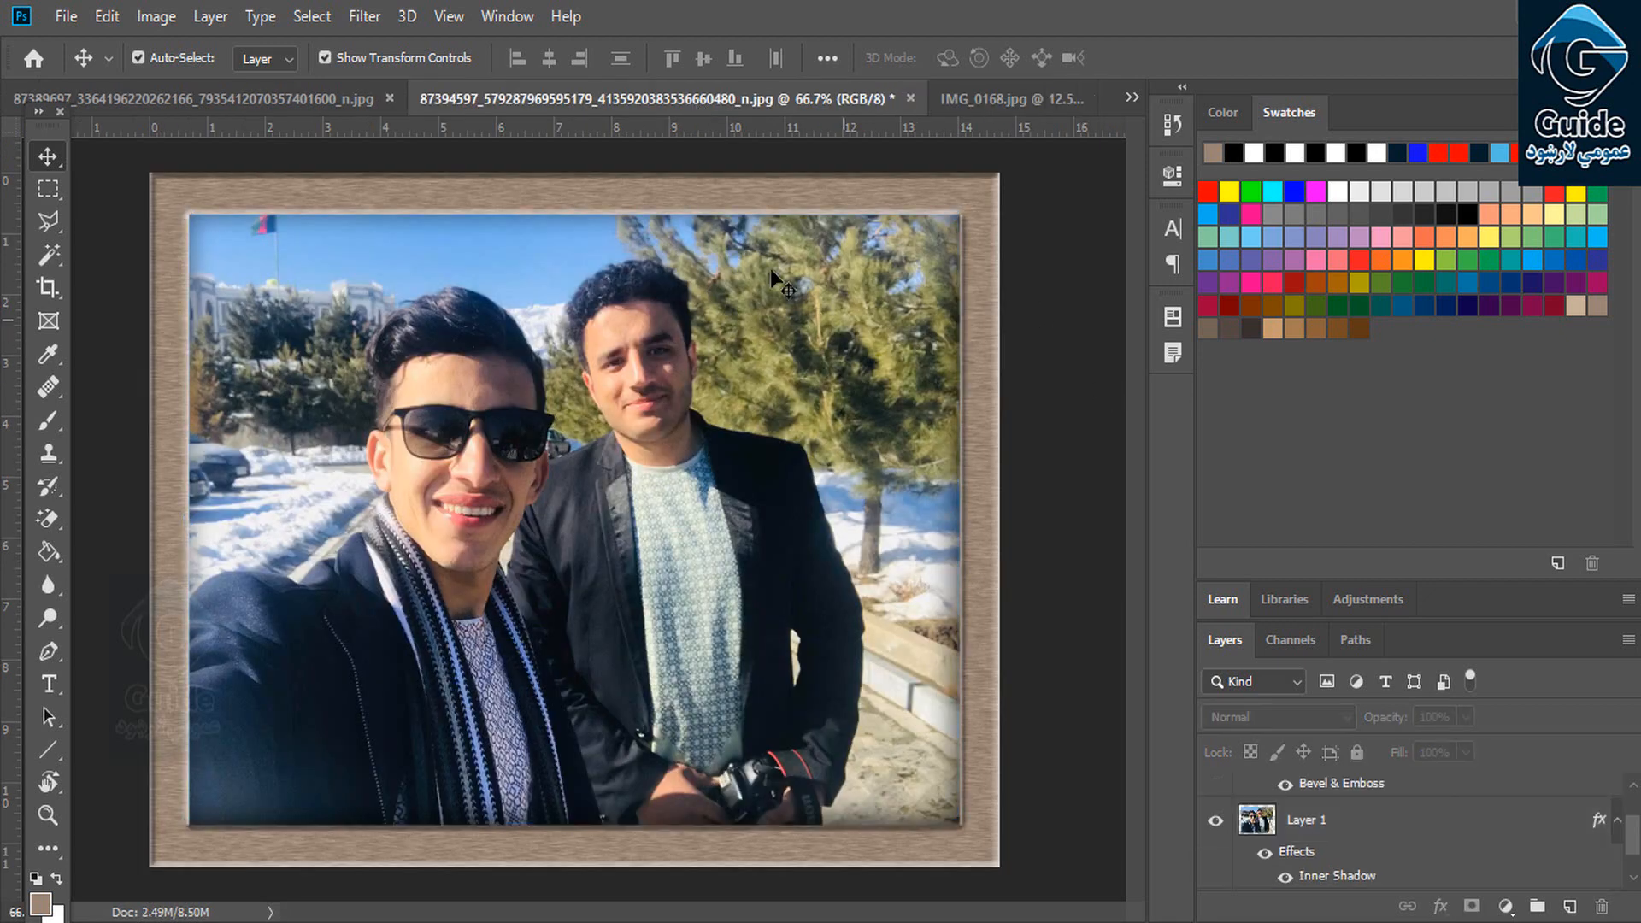
click(347, 101)
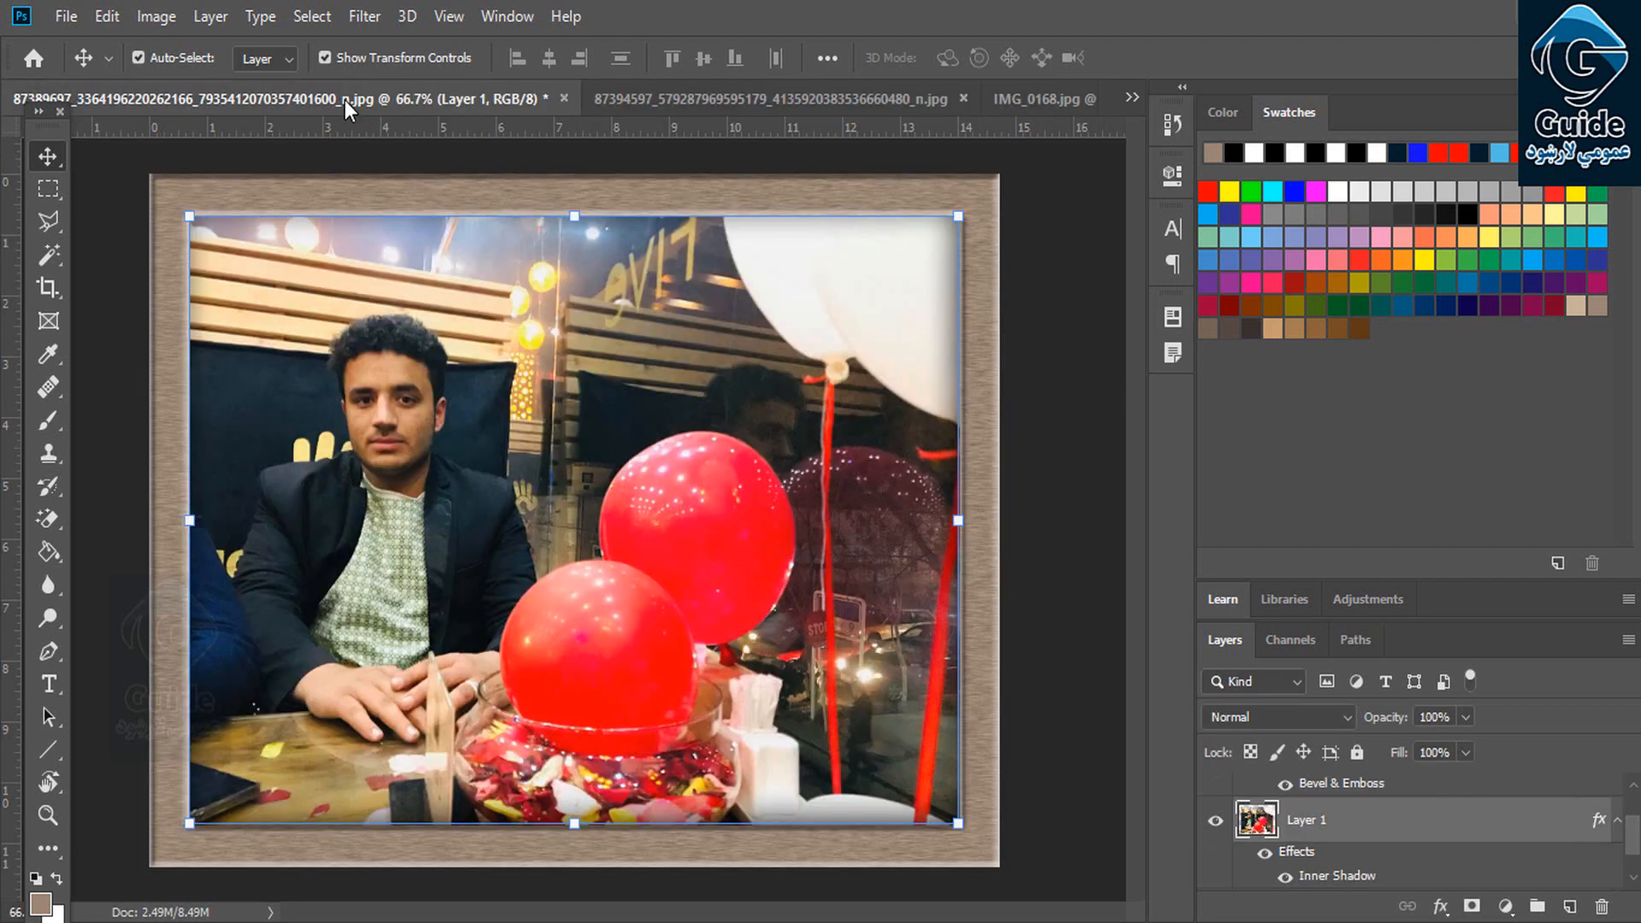
click(1074, 374)
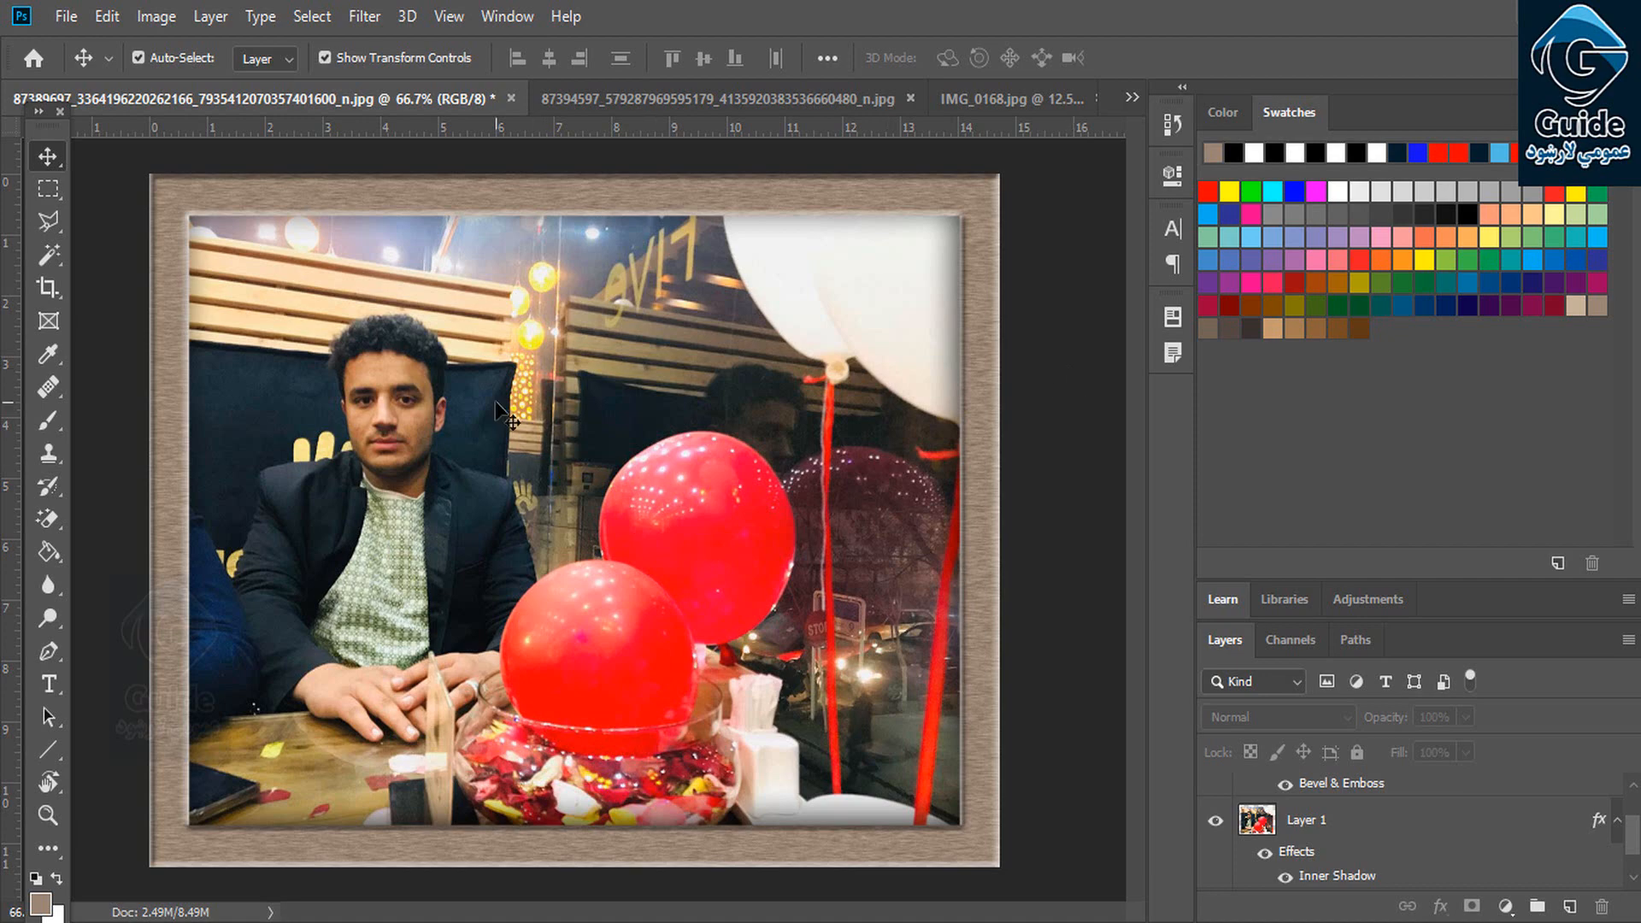
Show the available Automate commands, including Create Droplet.
click(65, 16)
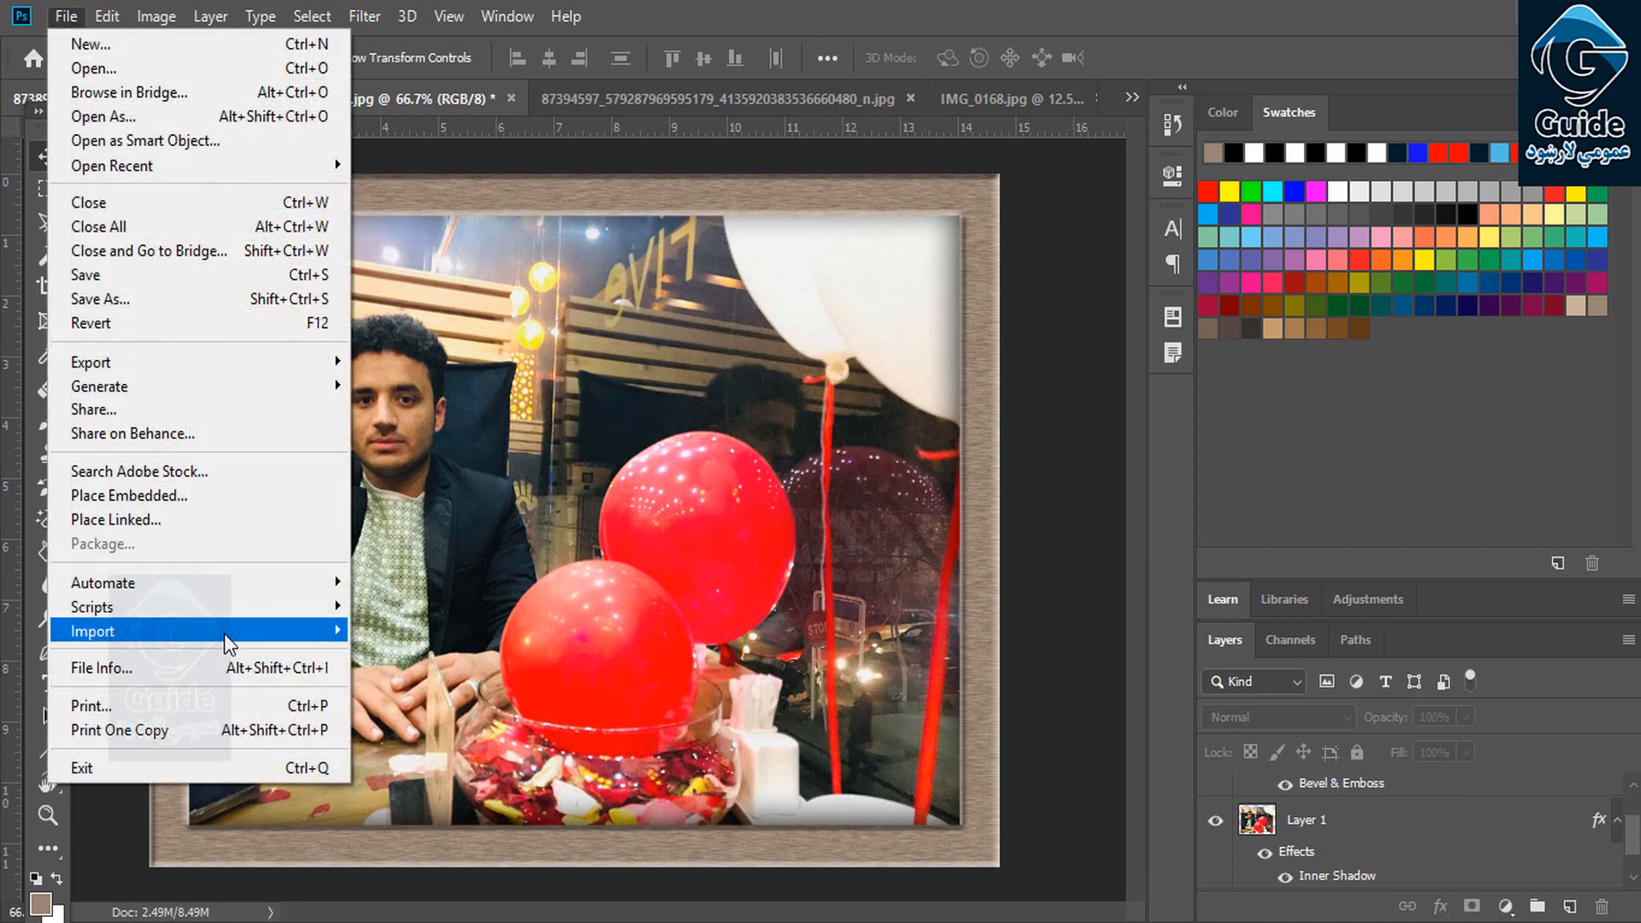
mouse_move(191, 582)
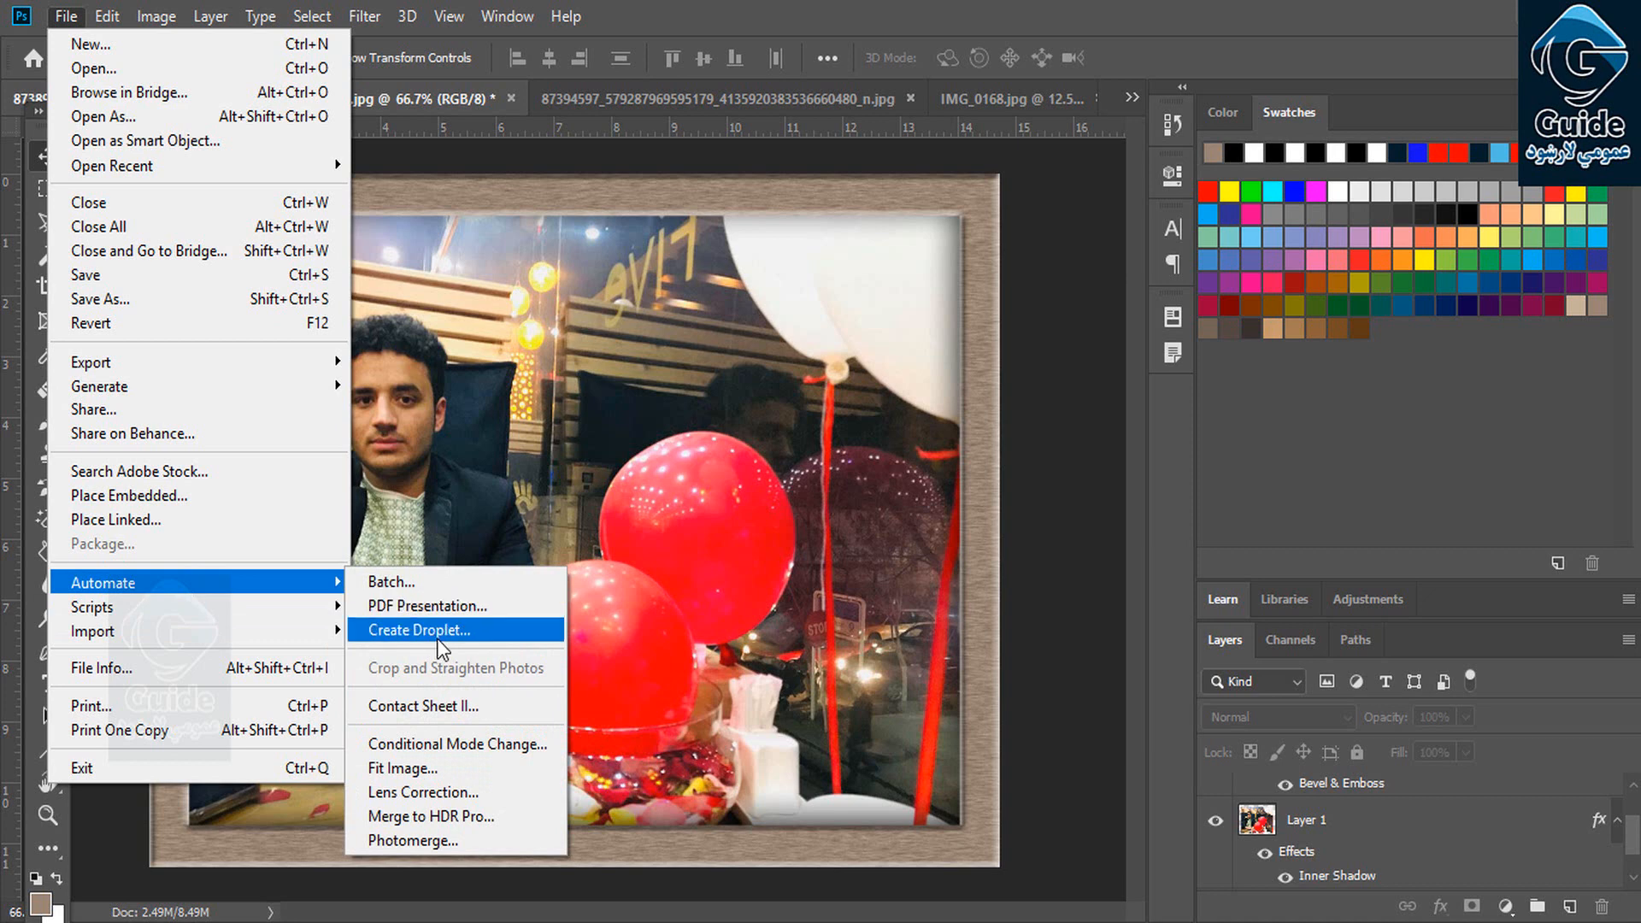